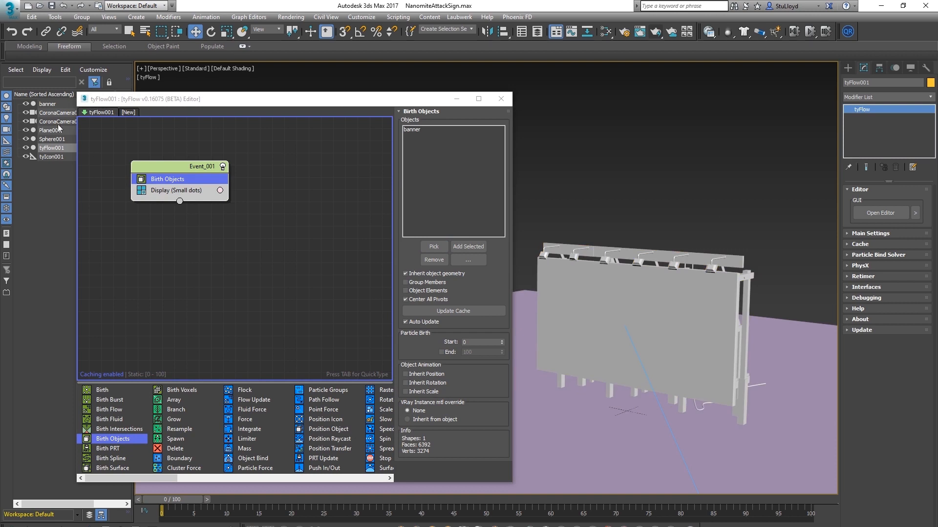
Hide the original banner object and set the display type of the Birth Objects event to Geometry
{"action": "left_click", "coordinate": [26, 104]}
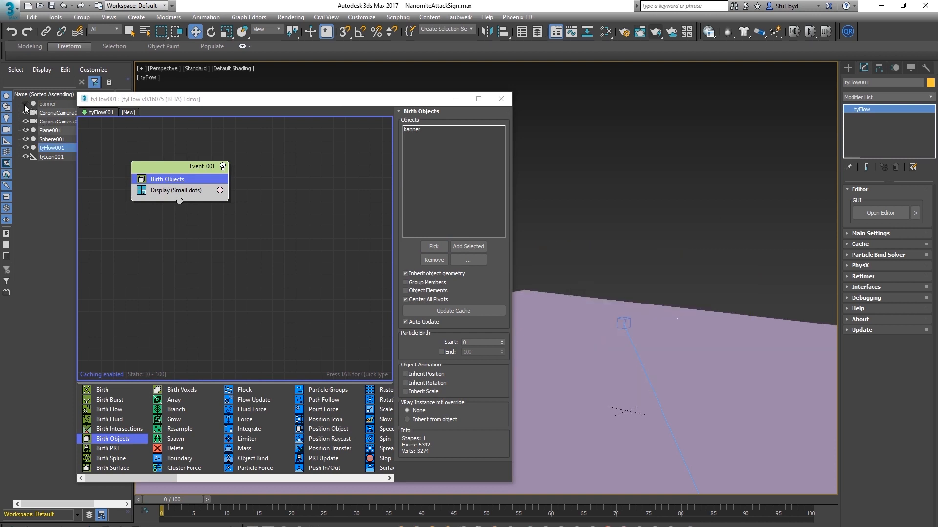
{"action": "left_click", "coordinate": [165, 189]}
{"action": "left_click", "coordinate": [453, 131]}
{"action": "left_click", "coordinate": [440, 184]}
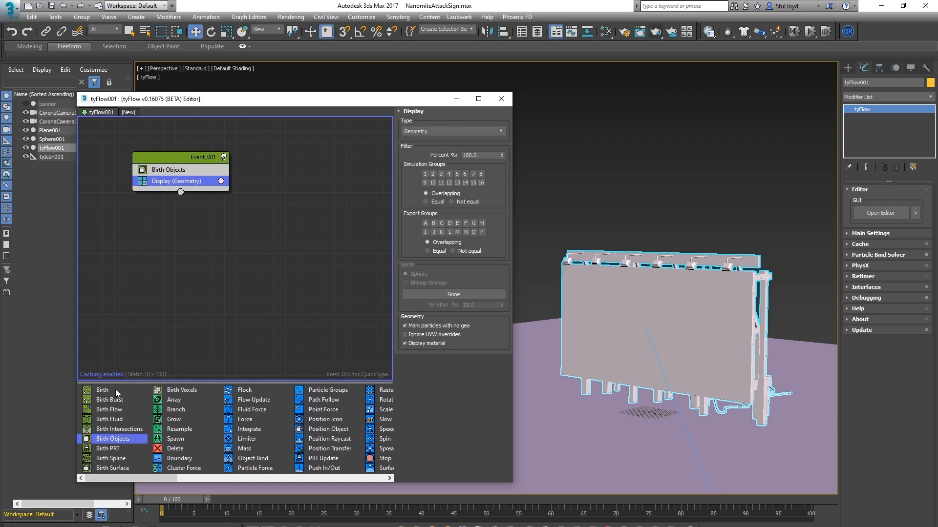
Create a new event with a Birth operator totalling 200 particles and set its end frame to 25
{"action": "left_click_drag", "start_coordinate": [105, 393], "coordinate": [156, 282]}
{"action": "left_click", "coordinate": [445, 154]}
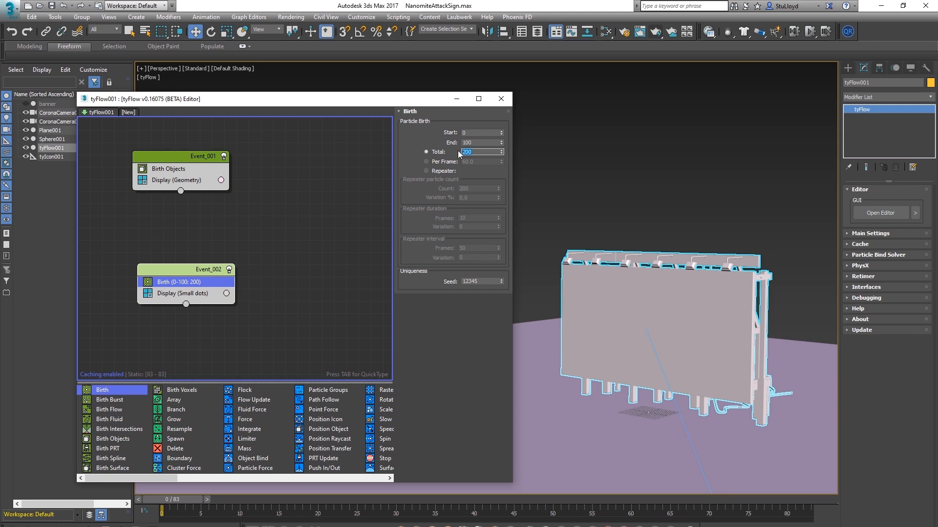
{"action": "left_click", "coordinate": [443, 145]}
{"action": "scroll", "coordinate": [195, 430], "scroll_direction": "down", "scroll_amount": 2}
Add a Position Icon operator to the Birth event and assign tyIcon001 as its icon
{"action": "left_click_drag", "start_coordinate": [183, 419], "coordinate": [171, 290]}
{"action": "left_click", "coordinate": [434, 227]}
{"action": "left_click", "coordinate": [559, 287]}
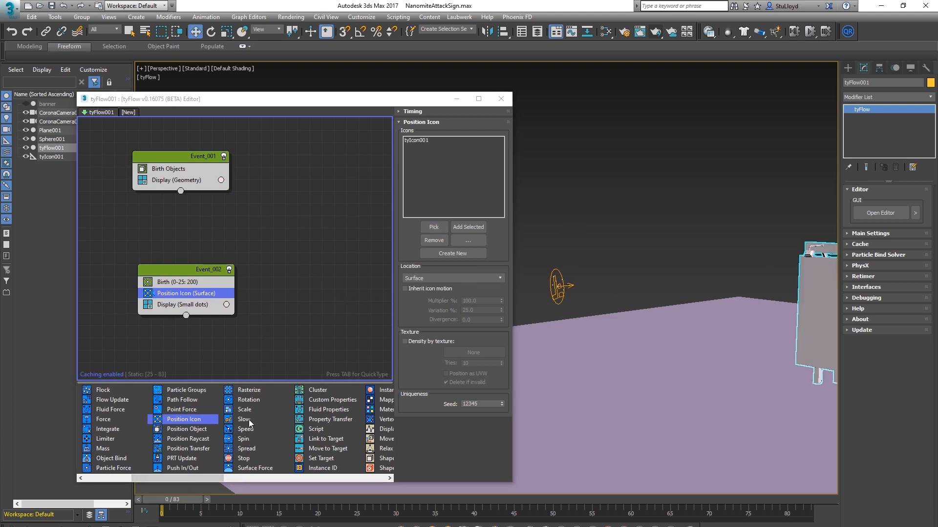
Add a Speed operator after Position Icon with a magnitude of 20 cm and 50% variation
{"action": "left_click_drag", "start_coordinate": [247, 431], "coordinate": [234, 374]}
{"action": "left_click_drag", "start_coordinate": [185, 298], "coordinate": [183, 298]}
{"action": "double_click", "coordinate": [471, 196]}
{"action": "type", "text": "20"}
{"action": "key", "text": "Return"}
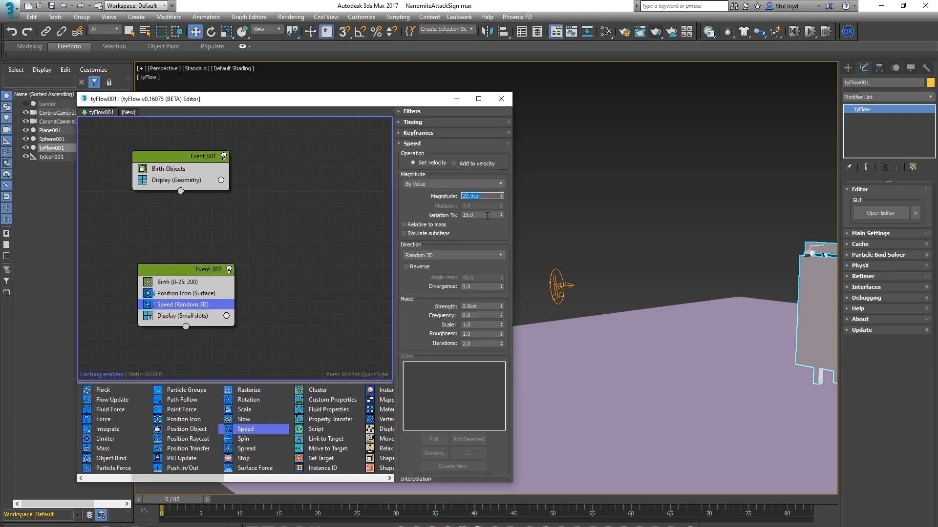
{"action": "double_click", "coordinate": [484, 216]}
{"action": "type", "text": "50"}
{"action": "key", "text": "Return"}
Set the Speed operator's direction to Along Icon Arrow and assign tyIcon001 as its icon
{"action": "left_click", "coordinate": [442, 257]}
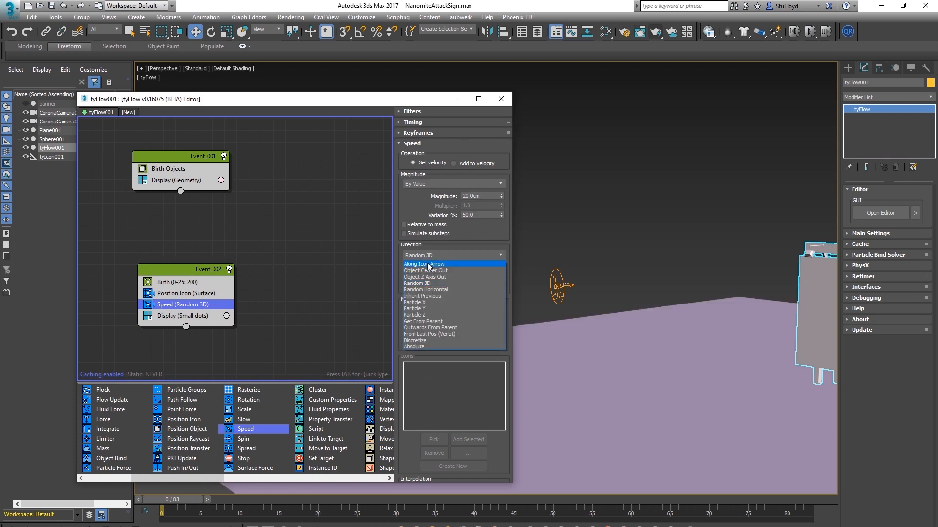
{"action": "left_click", "coordinate": [450, 265]}
{"action": "left_click", "coordinate": [434, 440]}
{"action": "left_click", "coordinate": [559, 285]}
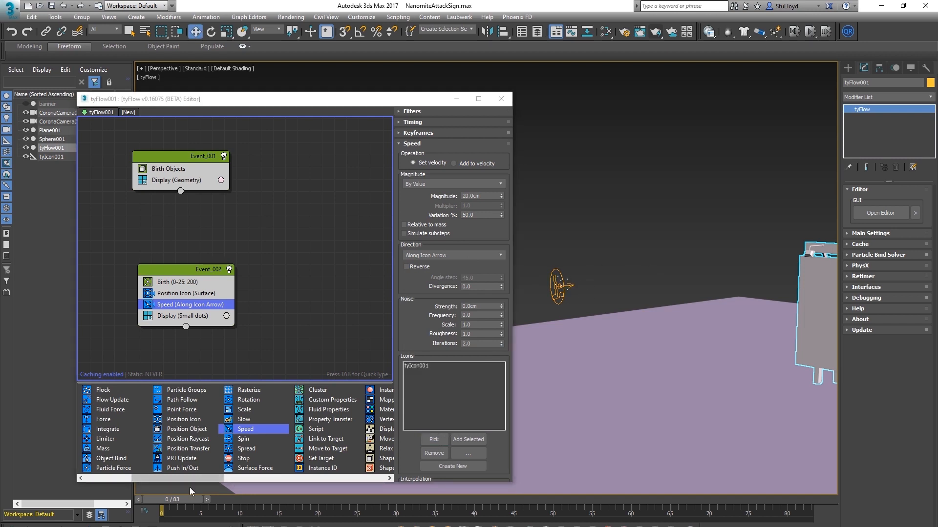
Set the Birth event's display type to Large Dots and scrub the timeline to preview the emission
{"action": "left_click_drag", "start_coordinate": [179, 498], "coordinate": [393, 491]}
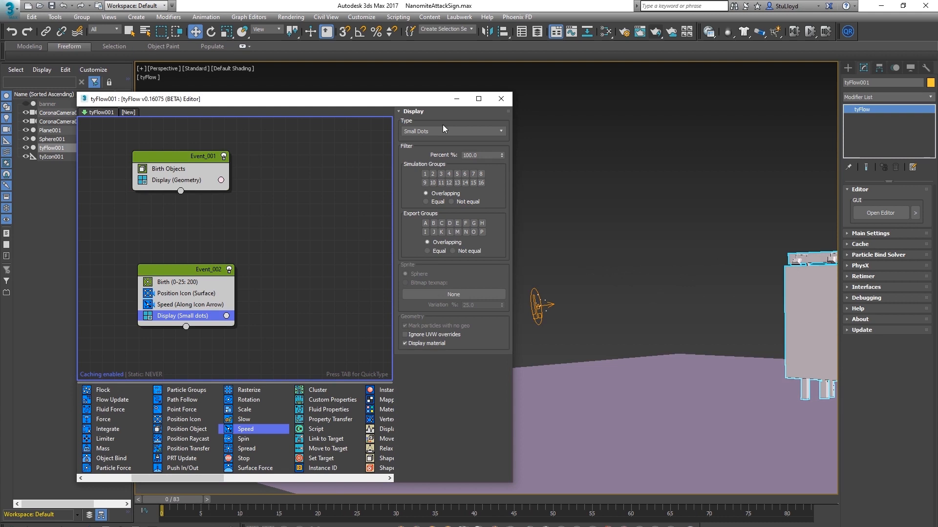
{"action": "left_click", "coordinate": [434, 132]}
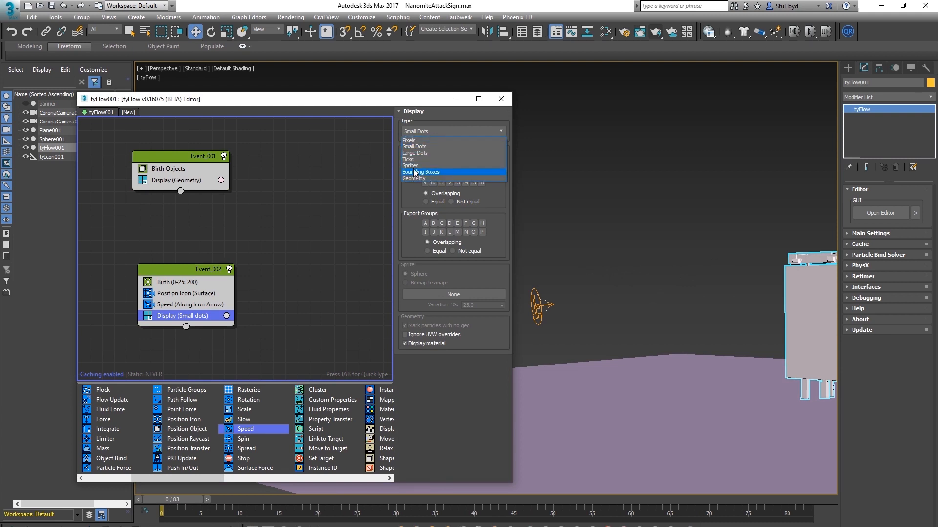
{"action": "left_click", "coordinate": [424, 154]}
{"action": "mouse_move", "coordinate": [179, 500]}
{"action": "left_mouse_down"}
{"action": "mouse_move", "coordinate": [598, 447]}
{"action": "mouse_move", "coordinate": [180, 484]}
{"action": "left_mouse_up"}
{"action": "key", "text": "w"}
Add a Send Out operator to the Birth event between Speed and Display
{"action": "middle_click_drag", "start_coordinate": [658, 347], "coordinate": [679, 368], "text": "alt"}
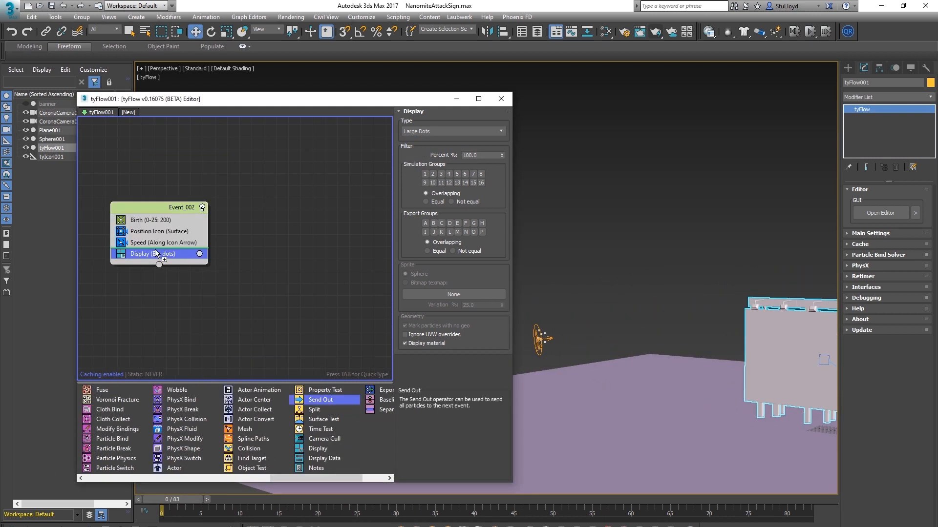
{"action": "left_click_drag", "start_coordinate": [154, 249], "coordinate": [155, 250]}
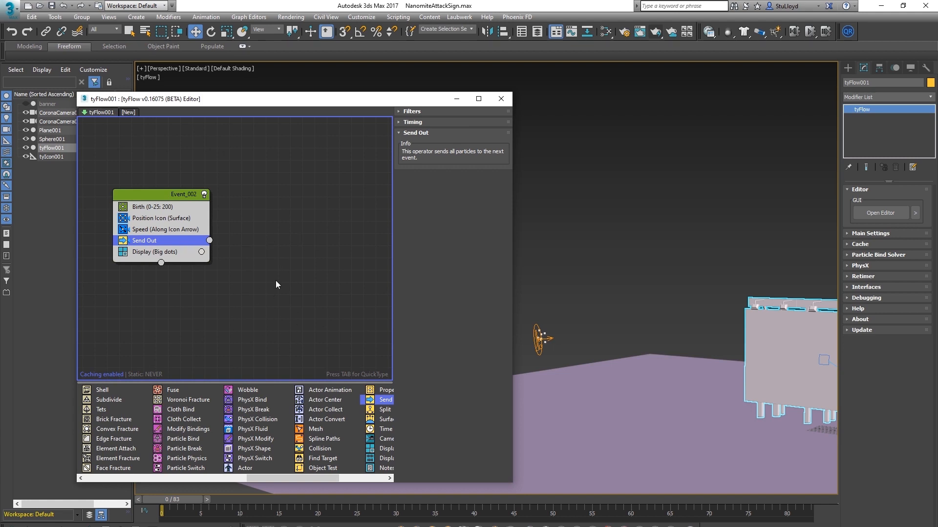
{"action": "left_click_drag", "start_coordinate": [154, 195], "coordinate": [164, 198]}
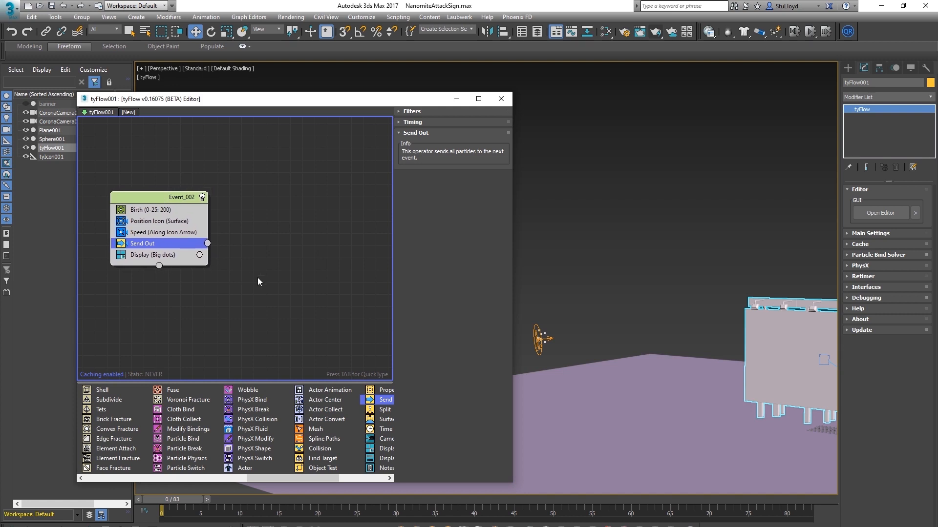
Create a new event with a Find Target operator and wire the Send Out output to it
{"action": "scroll", "coordinate": [334, 475], "scroll_direction": "right", "scroll_amount": 1}
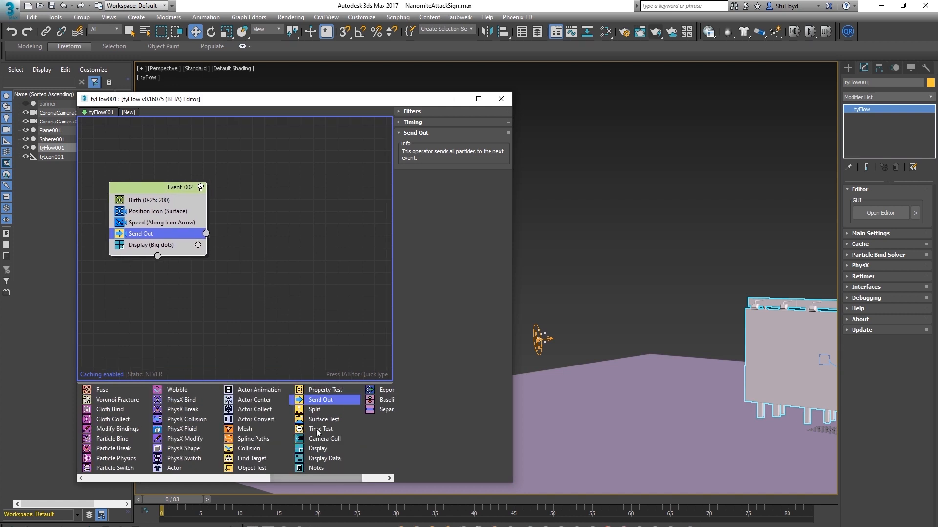
{"action": "left_click_drag", "start_coordinate": [252, 458], "coordinate": [263, 282]}
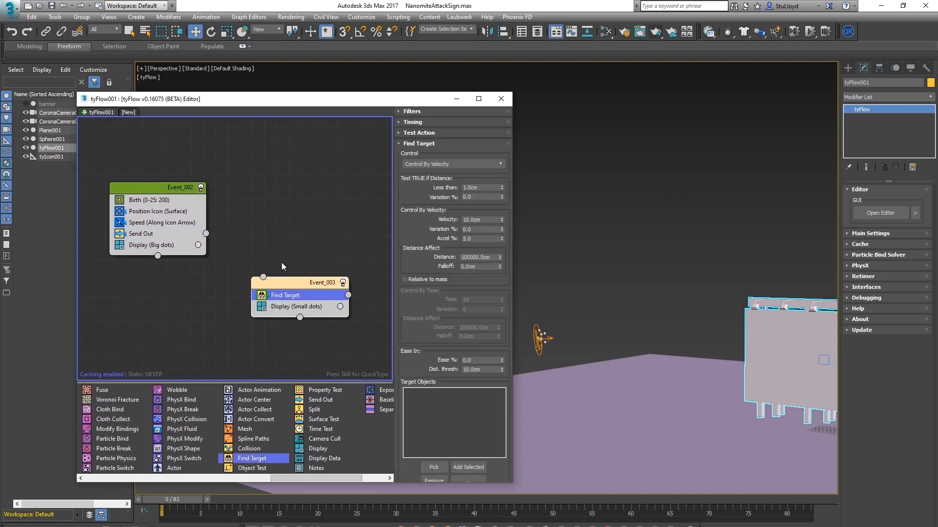
{"action": "left_click_drag", "start_coordinate": [206, 233], "coordinate": [263, 277]}
Set the Find Target event's display to Large Dots in pure red, and preview the particle animation from the start
{"action": "left_click", "coordinate": [288, 308]}
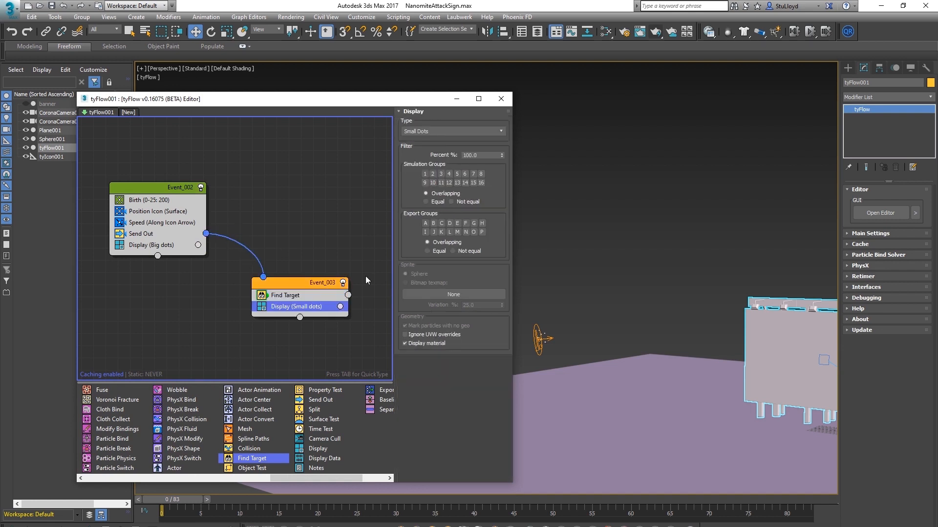
{"action": "left_click", "coordinate": [438, 128]}
{"action": "left_click", "coordinate": [419, 152]}
{"action": "left_click", "coordinate": [340, 306]}
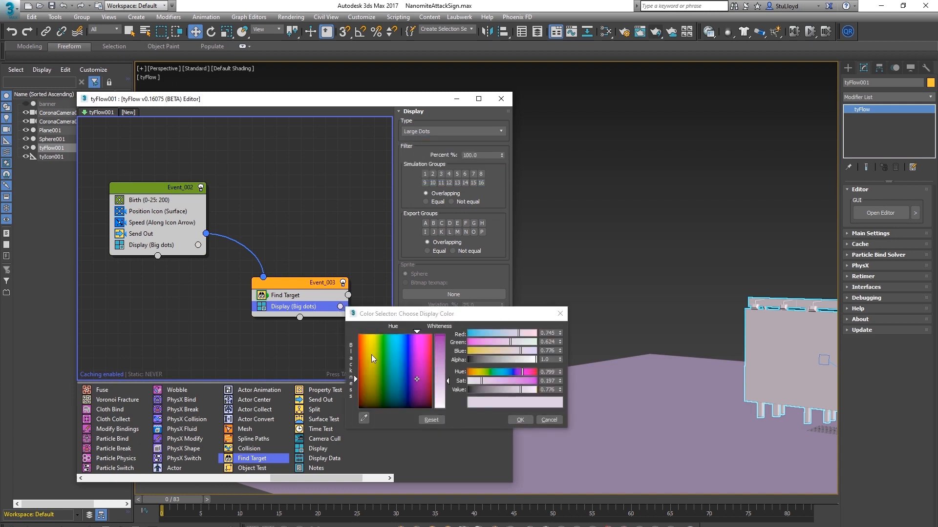
{"action": "left_click_drag", "start_coordinate": [371, 355], "coordinate": [358, 334]}
{"action": "left_click", "coordinate": [443, 354]}
{"action": "left_click", "coordinate": [520, 420]}
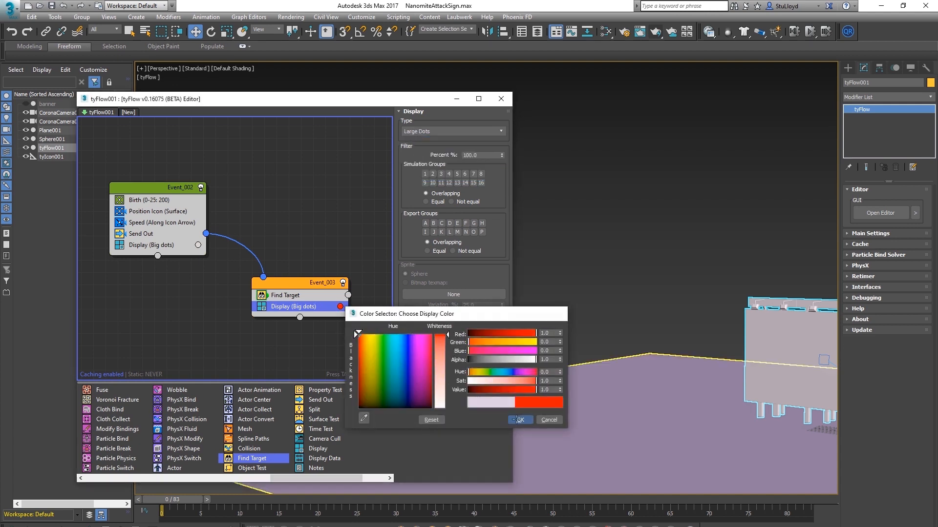
{"action": "key", "text": "/"}
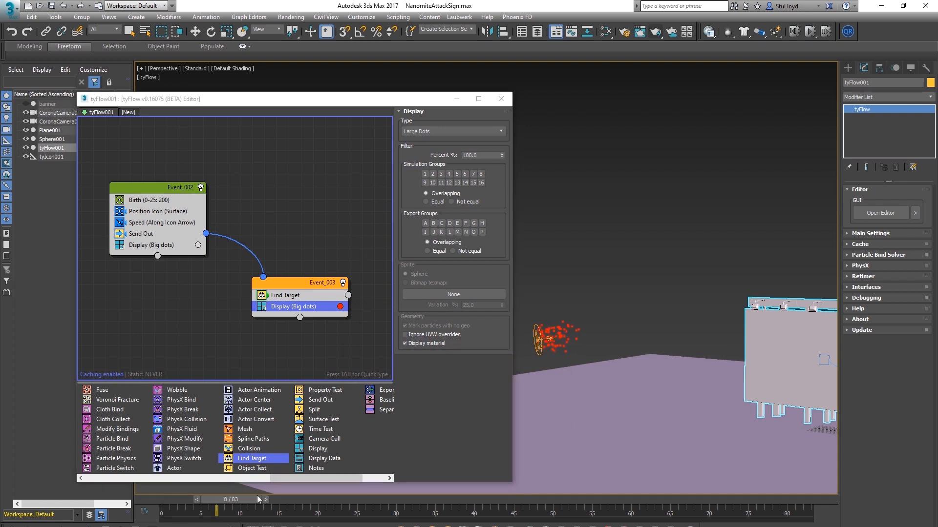
{"action": "key", "text": "Home"}
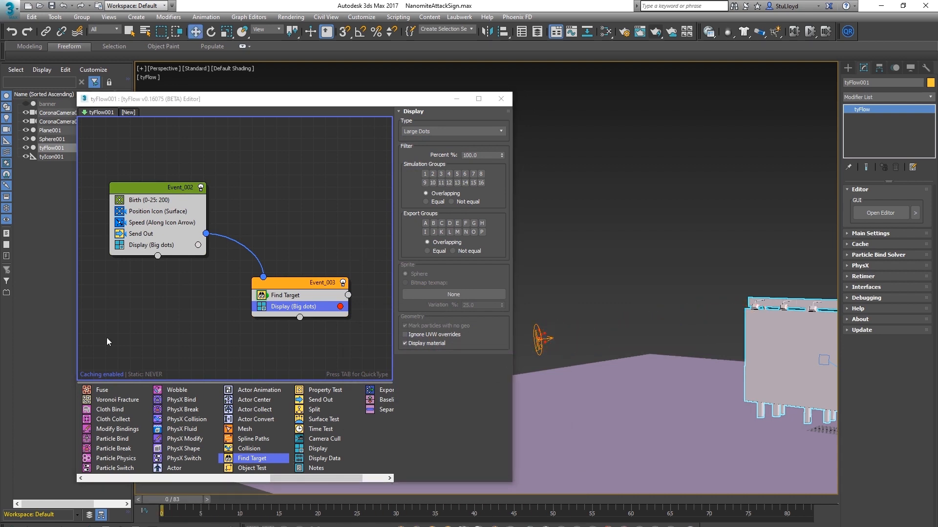
{"action": "left_click", "coordinate": [283, 297]}
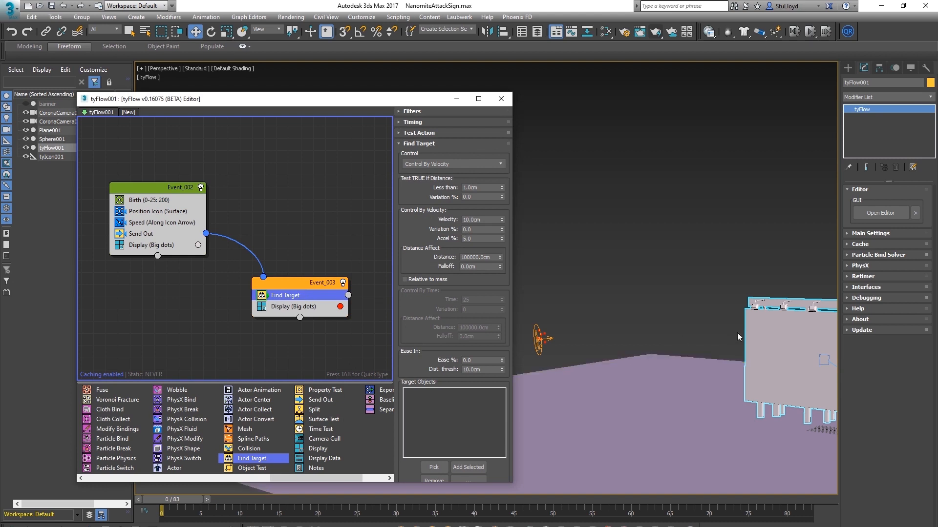
{"action": "scroll", "coordinate": [409, 333], "scroll_direction": "down", "scroll_amount": 2}
{"action": "left_click", "coordinate": [432, 432]}
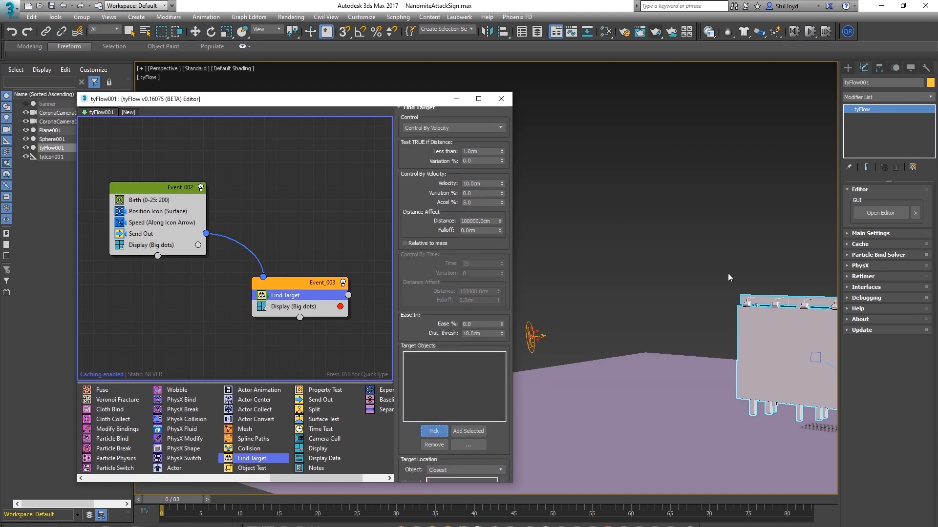
{"action": "right_click", "coordinate": [332, 337]}
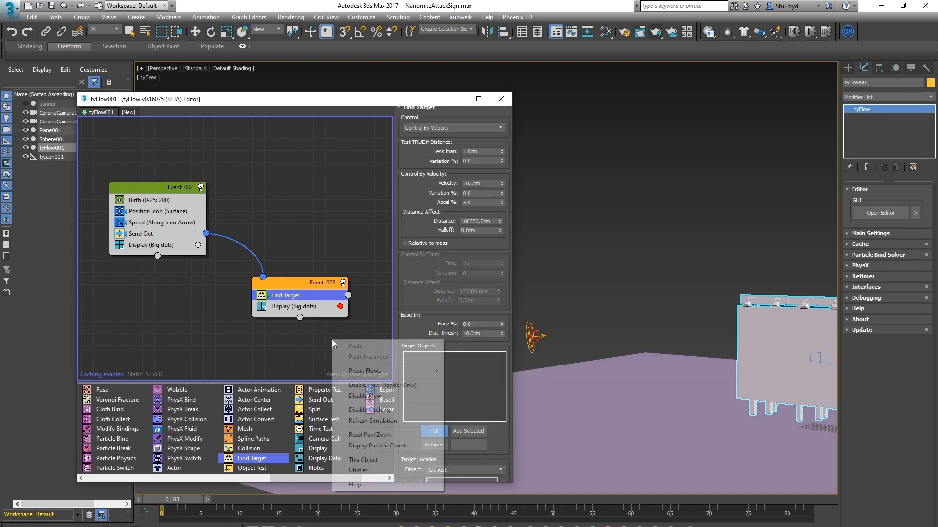
{"action": "left_click", "coordinate": [415, 269]}
Add a Set Target operator above Find Target and set its target mode to Random
{"action": "middle_click_drag", "start_coordinate": [781, 353], "coordinate": [688, 353]}
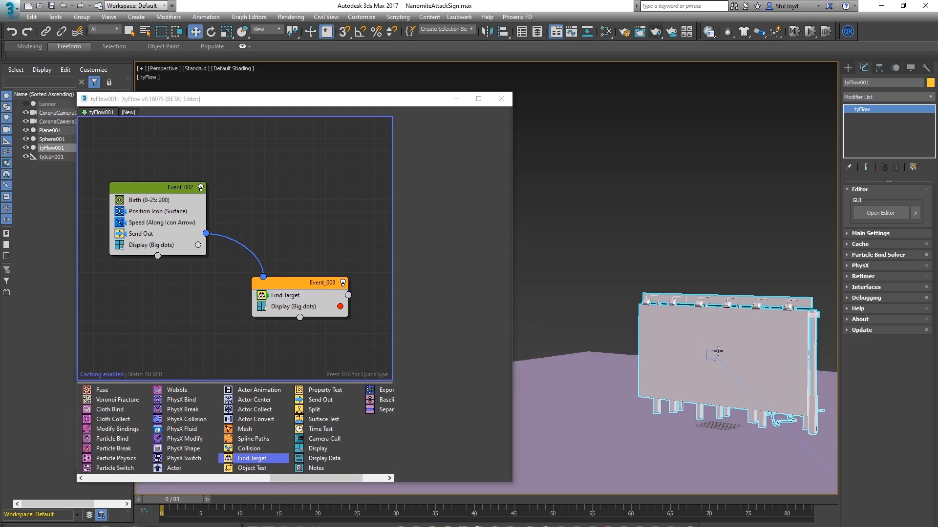
{"action": "scroll", "coordinate": [710, 355], "scroll_direction": "down", "scroll_amount": 4}
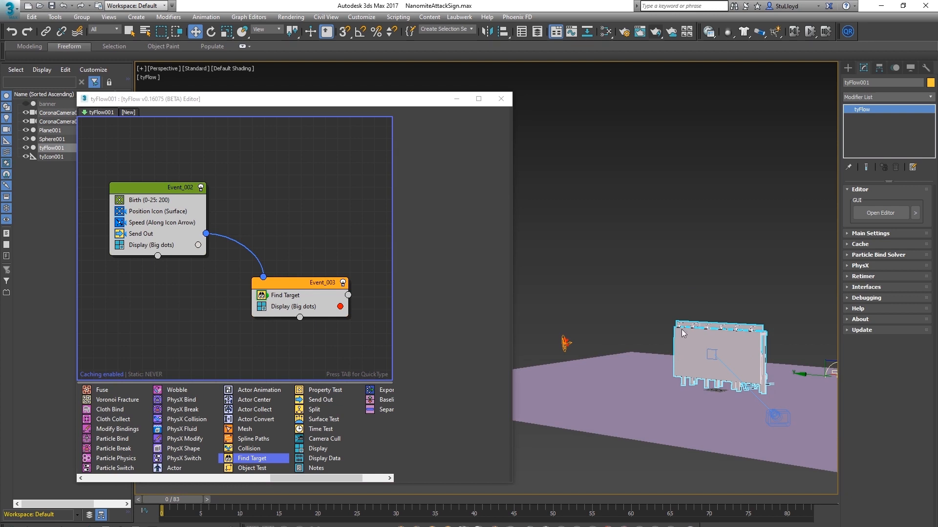
{"action": "scroll", "coordinate": [677, 355], "scroll_direction": "up", "scroll_amount": 4}
{"action": "left_click_drag", "start_coordinate": [189, 499], "coordinate": [152, 498]}
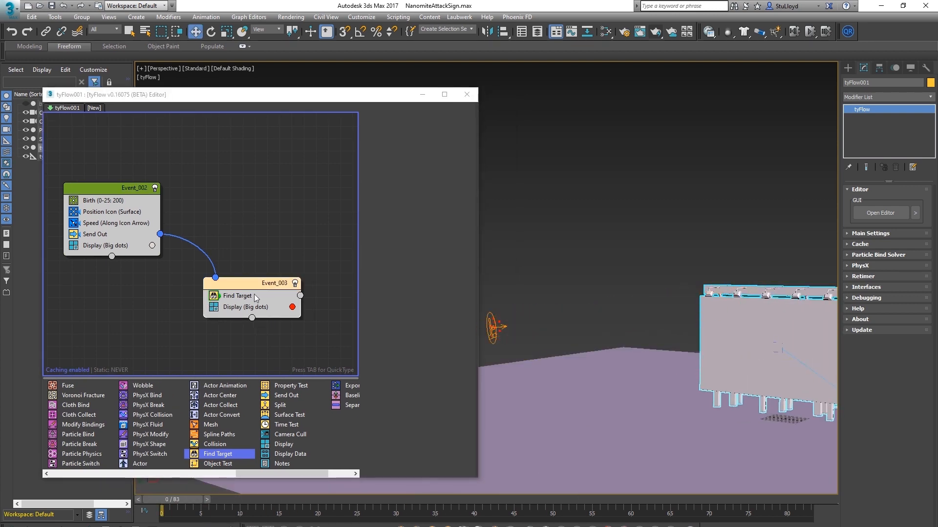
{"action": "left_click", "coordinate": [222, 292]}
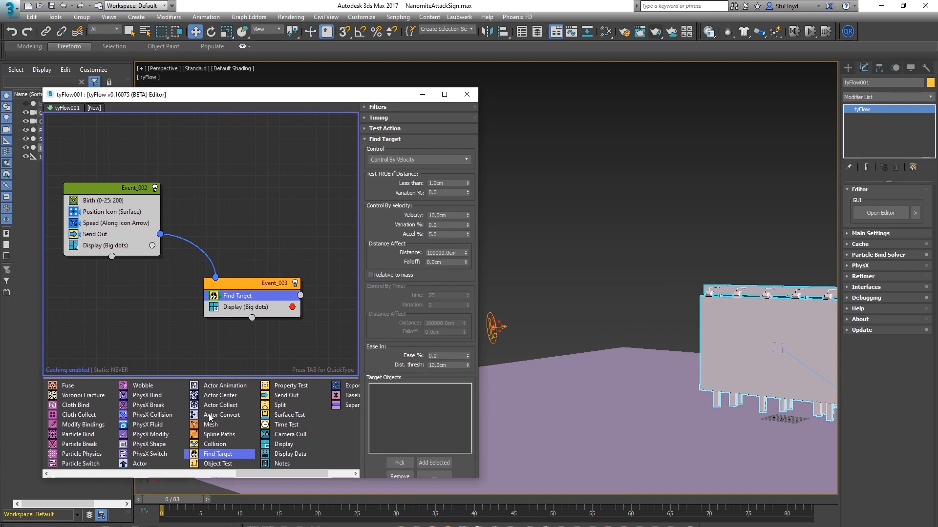
{"action": "left_click", "coordinate": [168, 477]}
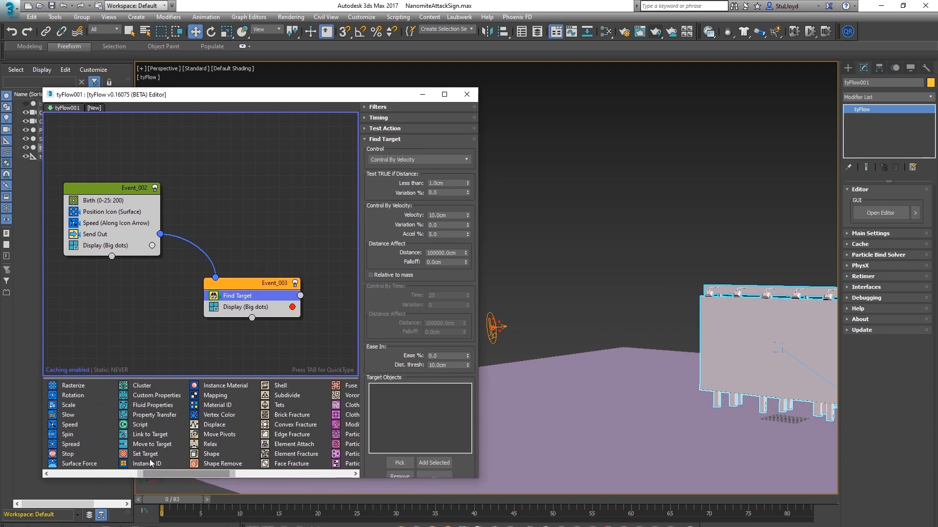
{"action": "left_click_drag", "start_coordinate": [145, 454], "coordinate": [253, 302]}
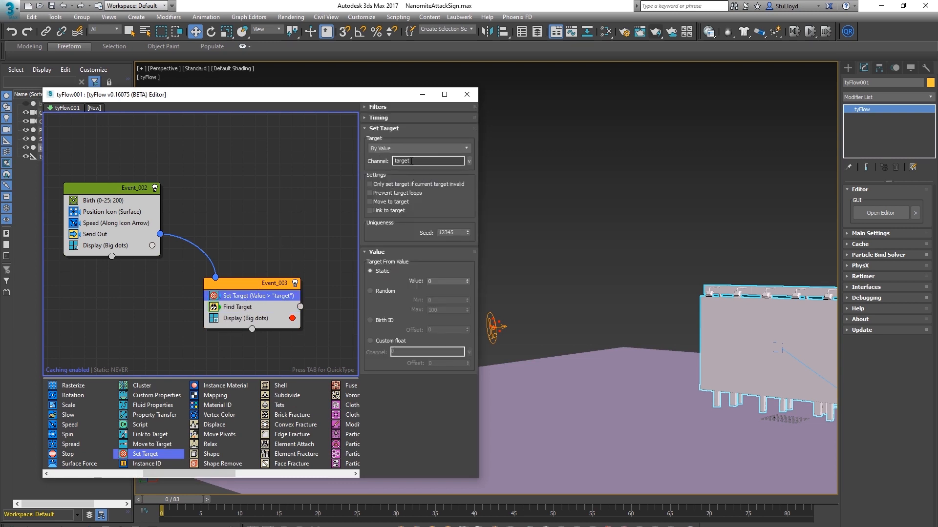
{"action": "left_click", "coordinate": [466, 148]}
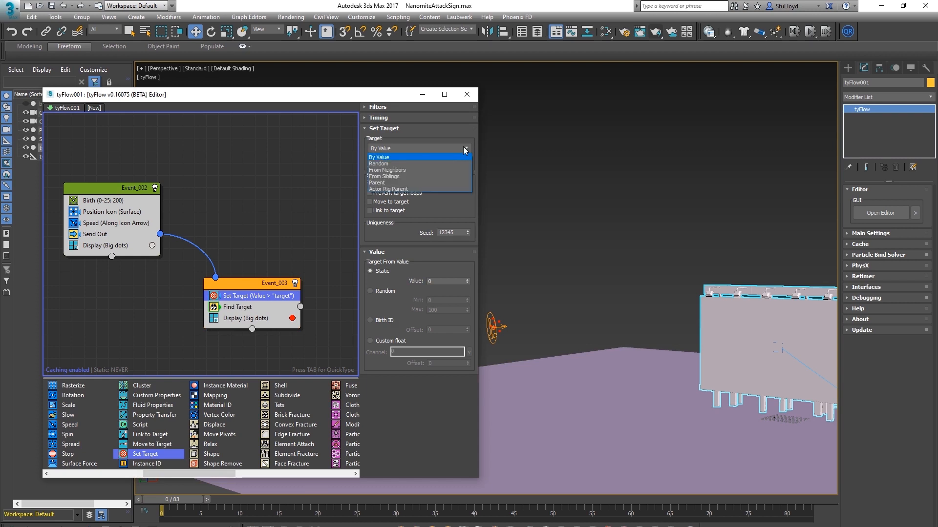
{"action": "left_click", "coordinate": [385, 162]}
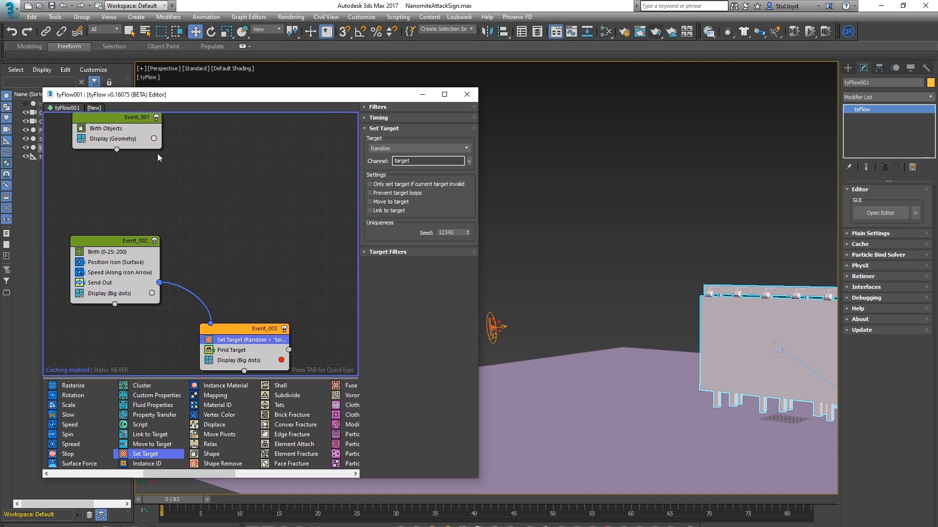
Set the Find Target operator's target point to Particle Target, using the "target" channel
{"action": "mouse_move", "coordinate": [128, 242]}
{"action": "left_mouse_down"}
{"action": "mouse_move", "coordinate": [190, 300]}
{"action": "mouse_move", "coordinate": [112, 260]}
{"action": "mouse_move", "coordinate": [124, 244]}
{"action": "left_mouse_up"}
{"action": "left_click", "coordinate": [273, 314]}
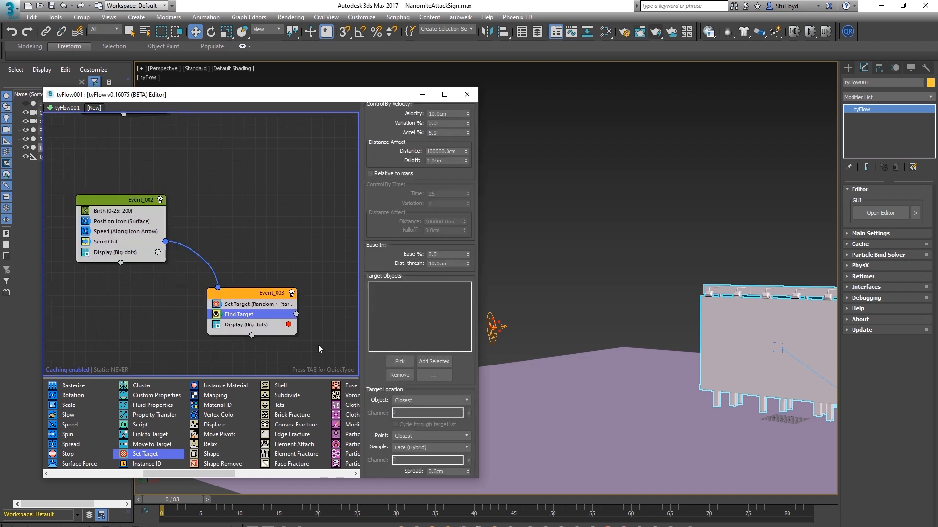
{"action": "left_click", "coordinate": [241, 306]}
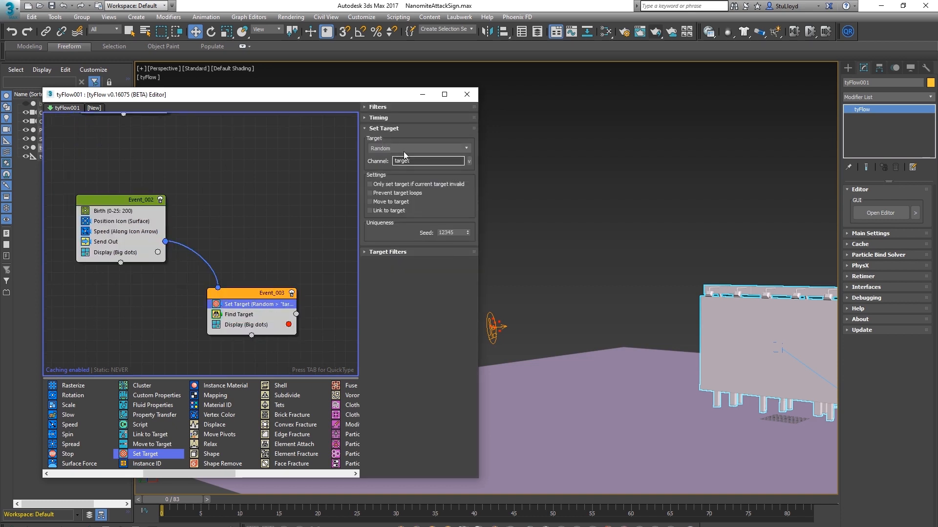
{"action": "left_click", "coordinate": [239, 315]}
{"action": "scroll", "coordinate": [370, 300], "scroll_direction": "down", "scroll_amount": 4}
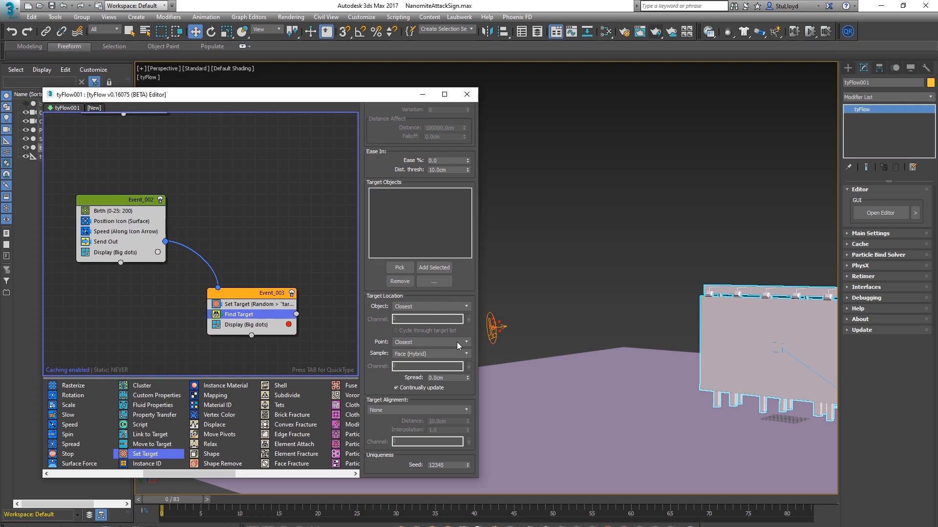
{"action": "left_click", "coordinate": [441, 341]}
{"action": "left_click", "coordinate": [412, 374]}
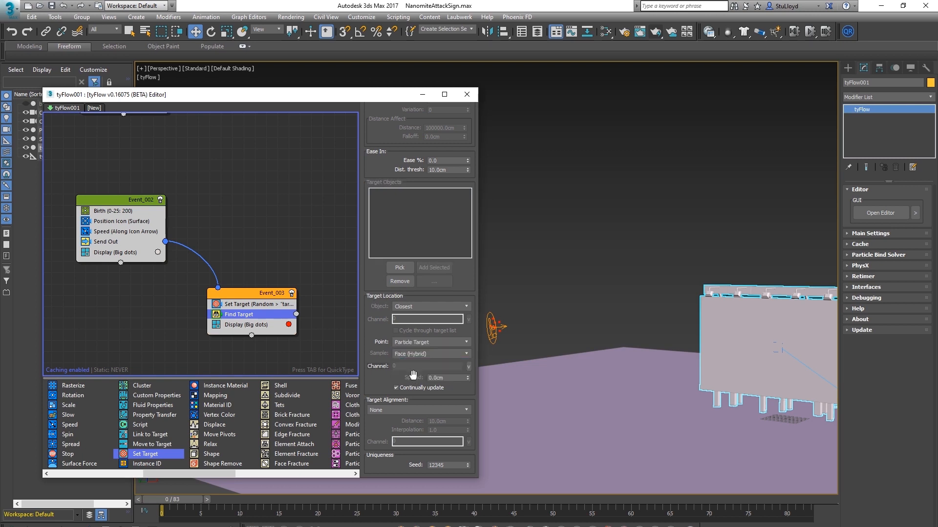
{"action": "left_click", "coordinate": [468, 367]}
{"action": "left_click", "coordinate": [493, 385]}
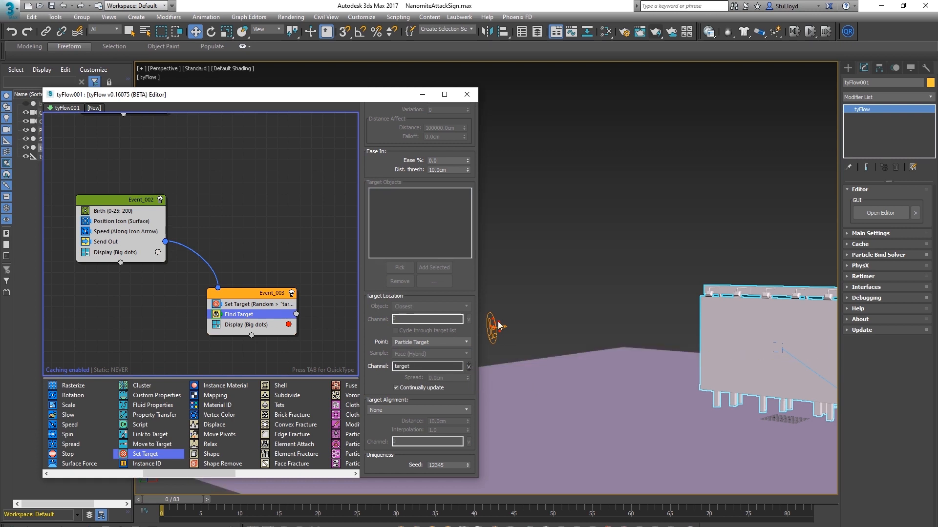
Review the Set Target and Find Target operator settings and scrub the animation to frame 46
{"action": "left_click", "coordinate": [252, 305]}
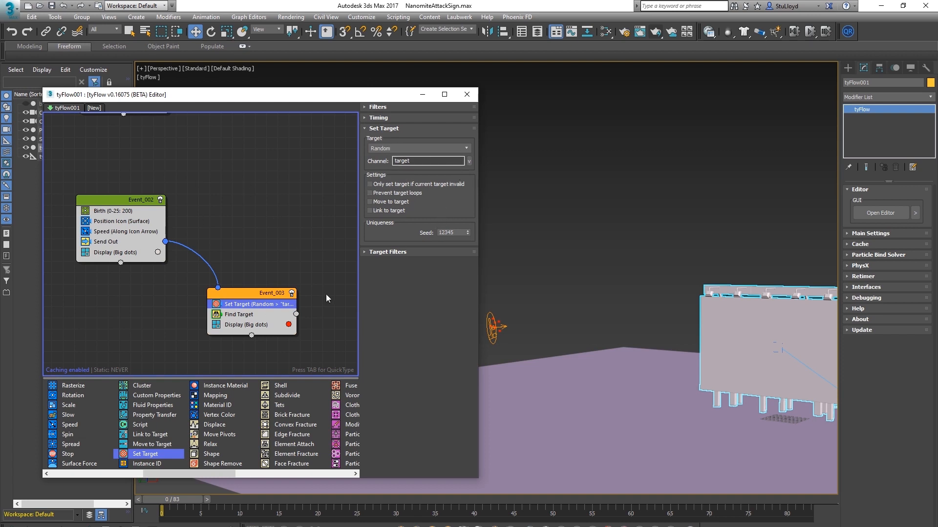
{"action": "left_click", "coordinate": [244, 315]}
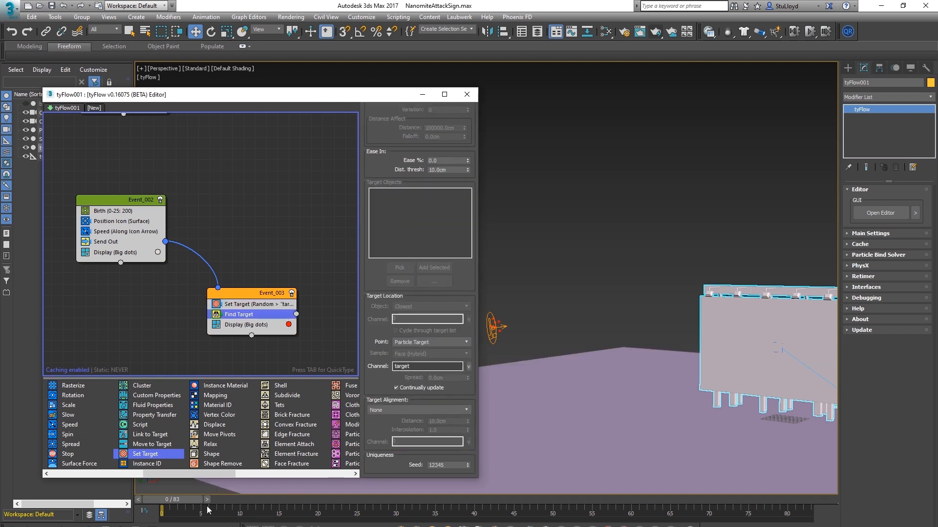
{"action": "mouse_move", "coordinate": [175, 503]}
{"action": "left_mouse_down"}
{"action": "mouse_move", "coordinate": [775, 462]}
{"action": "mouse_move", "coordinate": [288, 485]}
{"action": "mouse_move", "coordinate": [739, 458]}
{"action": "mouse_move", "coordinate": [522, 473]}
{"action": "left_mouse_up"}
{"action": "key", "text": "w"}
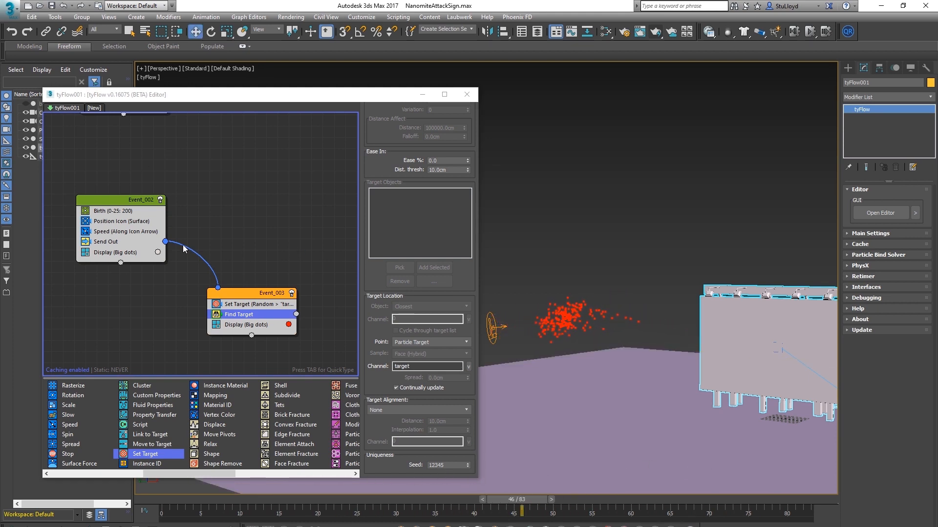
Set the Set Target operator's target filter to Exclude this event and scrub through the animation
{"action": "middle_click_drag", "start_coordinate": [204, 256], "coordinate": [202, 277]}
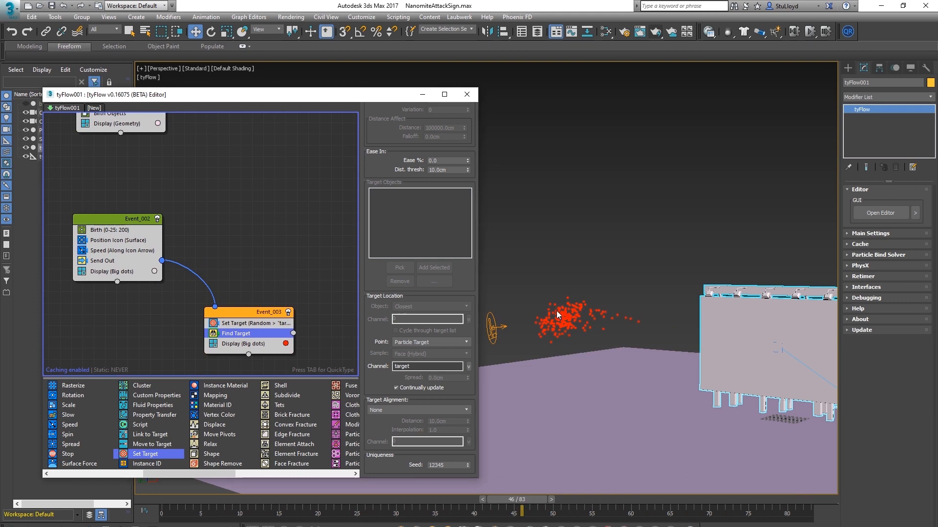
{"action": "left_click", "coordinate": [238, 323]}
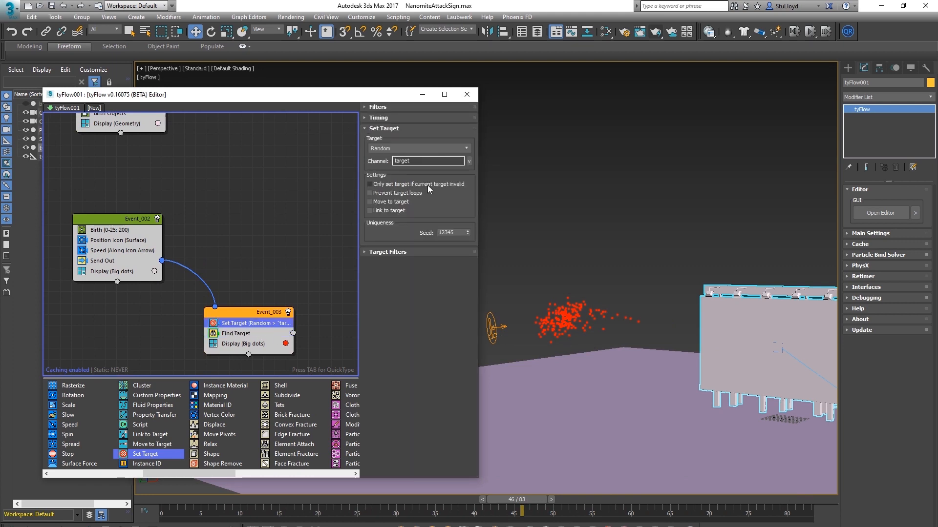
{"action": "left_click", "coordinate": [386, 252]}
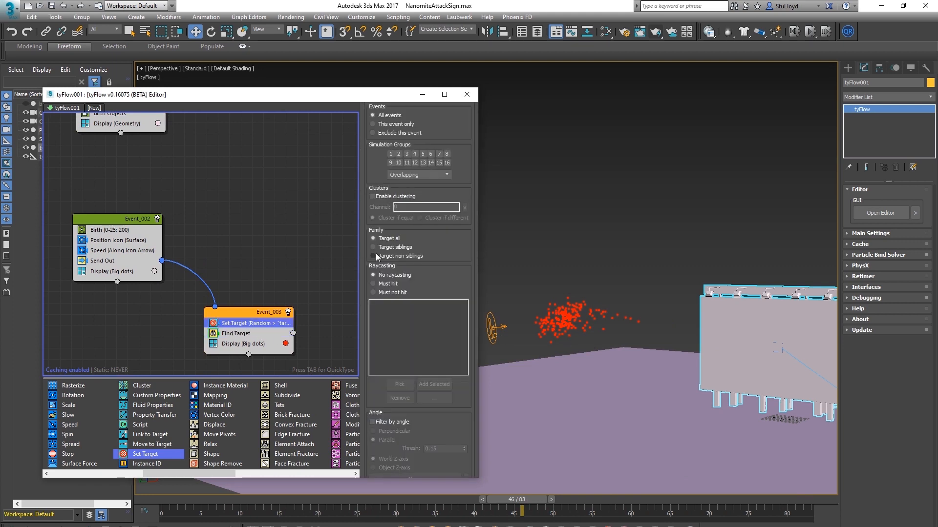
{"action": "left_click_drag", "start_coordinate": [370, 153], "coordinate": [380, 200]}
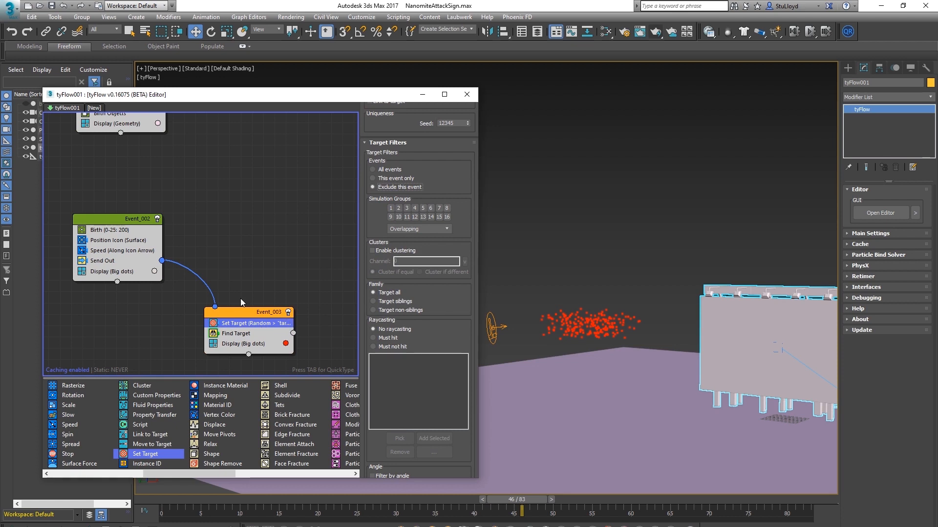
{"action": "scroll", "coordinate": [230, 241], "scroll_direction": "up", "scroll_amount": 3}
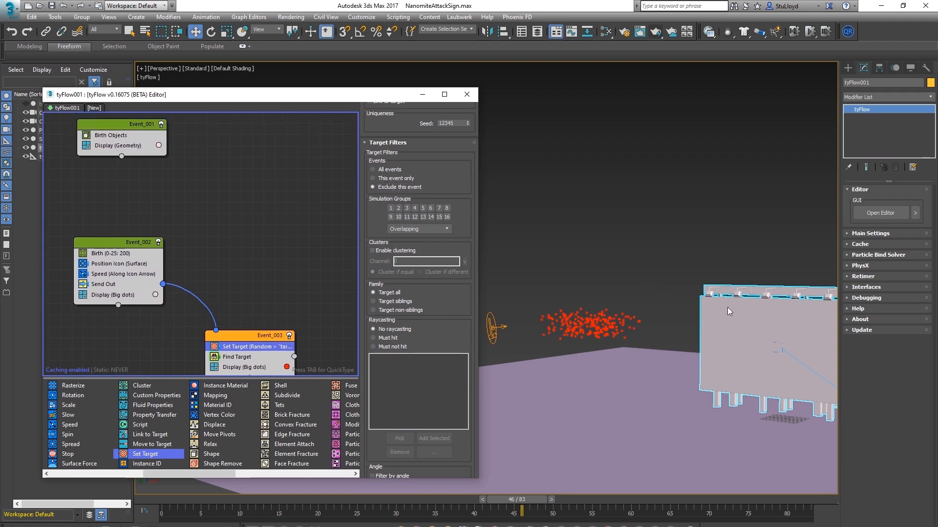
{"action": "left_click_drag", "start_coordinate": [212, 503], "coordinate": [718, 490]}
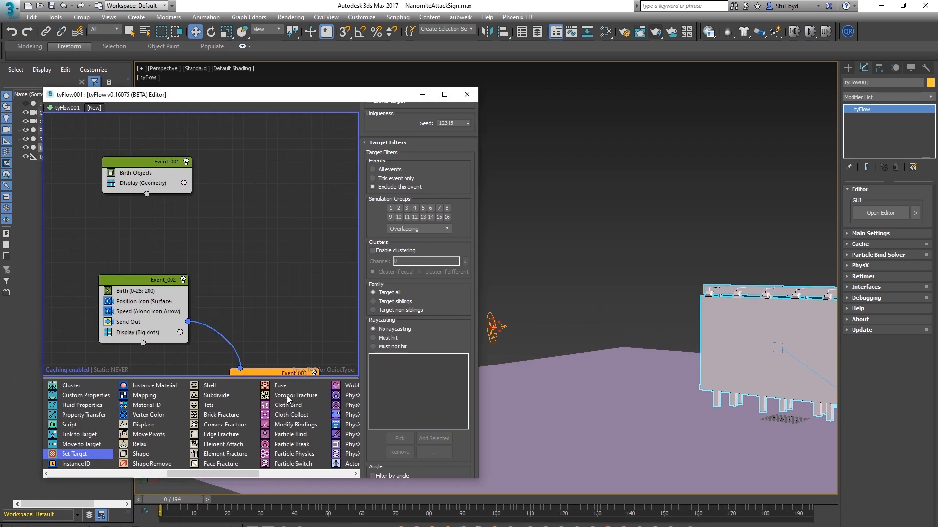
Add a Voronoi Fracture operator below Birth Objects in Event_001 and scrub through the animation
{"action": "left_click_drag", "start_coordinate": [288, 398], "coordinate": [143, 178]}
{"action": "left_click", "coordinate": [431, 148]}
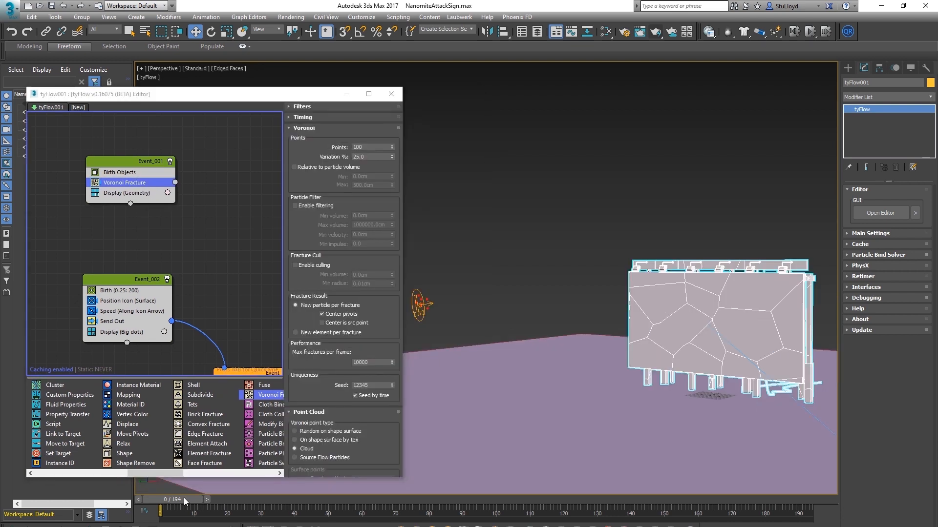
{"action": "mouse_move", "coordinate": [184, 497]}
{"action": "left_mouse_down"}
{"action": "mouse_move", "coordinate": [381, 511]}
{"action": "mouse_move", "coordinate": [669, 498]}
{"action": "left_mouse_up"}
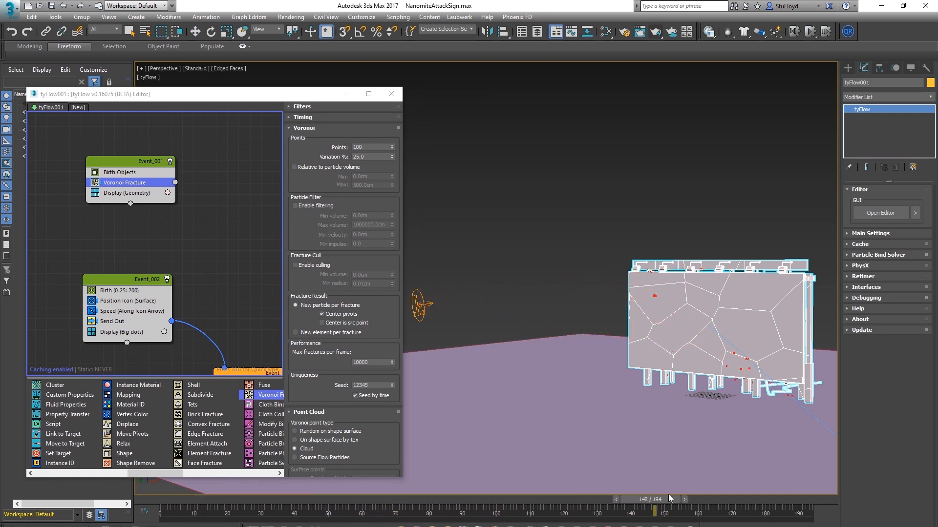
{"action": "left_click_drag", "start_coordinate": [669, 498], "coordinate": [708, 498]}
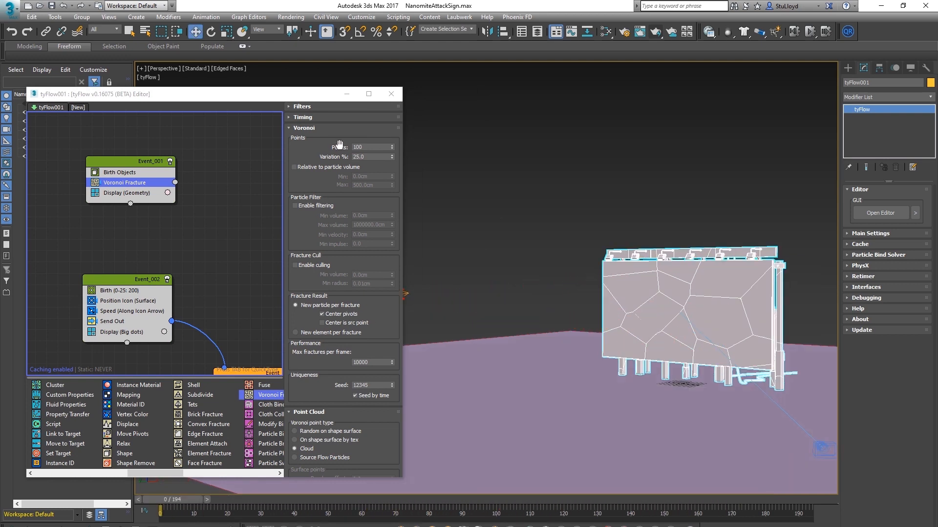
Set the Voronoi Fracture point count to 500
{"action": "left_click_drag", "start_coordinate": [368, 147], "coordinate": [337, 148]}
{"action": "type", "text": "500"}
{"action": "key", "text": "Return"}
{"action": "middle_click_drag", "start_coordinate": [681, 337], "coordinate": [659, 328], "text": "alt"}
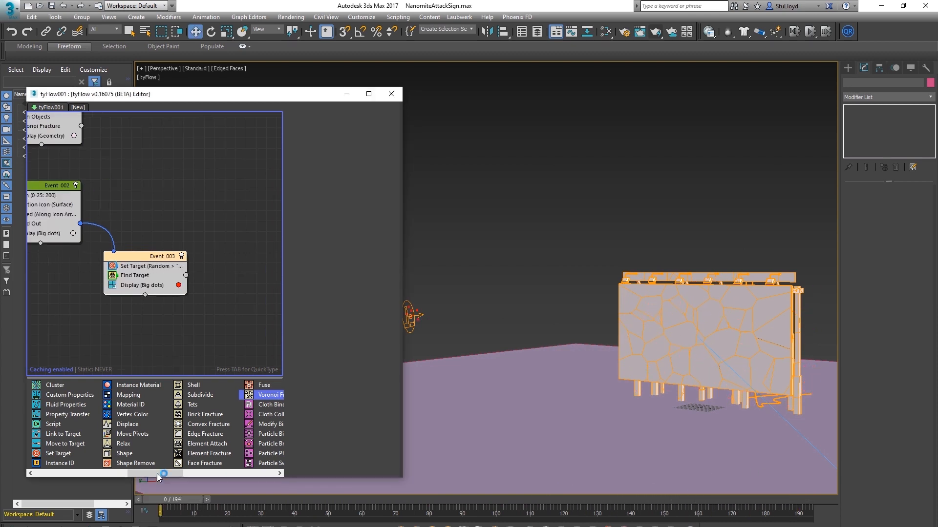
Create a new event with a Delete operator and wire the Find Target output to it
{"action": "left_click_drag", "start_coordinate": [157, 473], "coordinate": [77, 476]}
{"action": "left_click_drag", "start_coordinate": [55, 444], "coordinate": [195, 355]}
{"action": "left_click_drag", "start_coordinate": [236, 314], "coordinate": [230, 312]}
{"action": "middle_click_drag", "start_coordinate": [232, 298], "coordinate": [193, 287]}
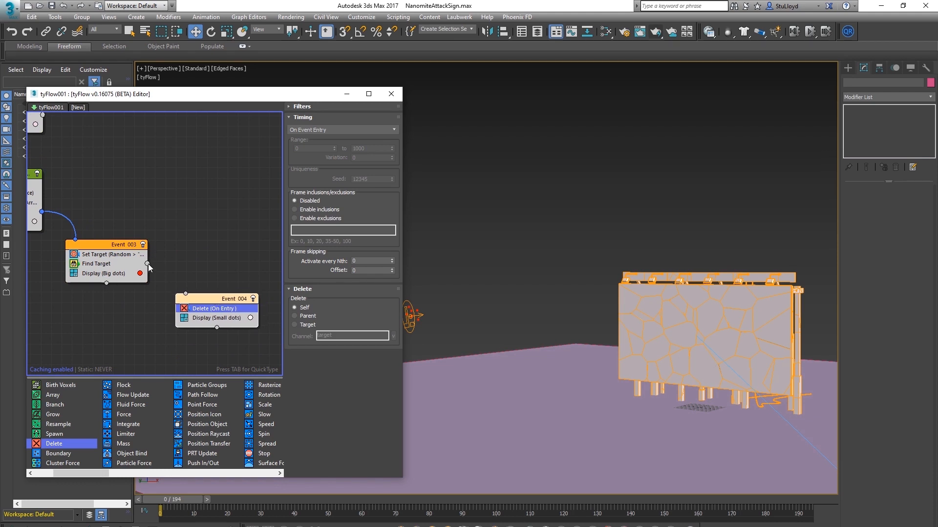
{"action": "left_click", "coordinate": [105, 264]}
{"action": "left_click_drag", "start_coordinate": [147, 263], "coordinate": [186, 296]}
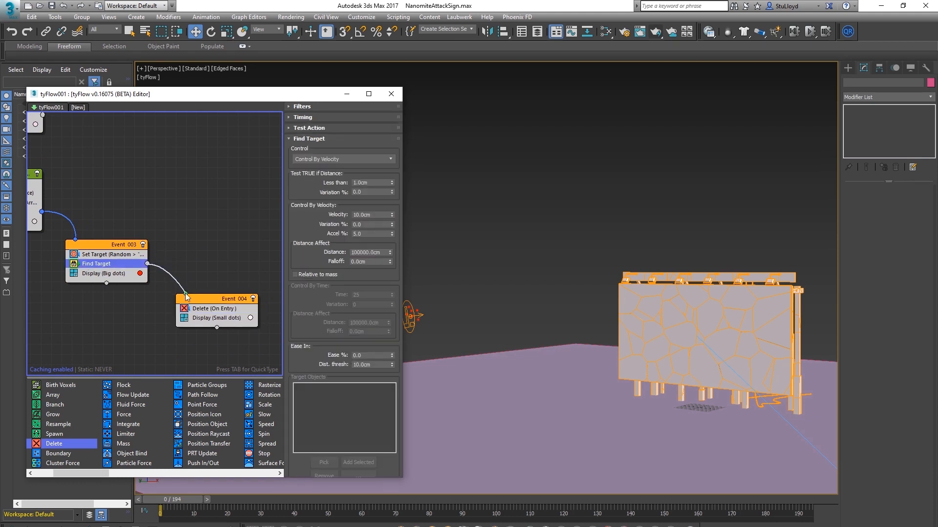
Set the Delete operator to Target and its event's display to Large Dots, and preview the sign being removed
{"action": "left_click", "coordinate": [212, 309]}
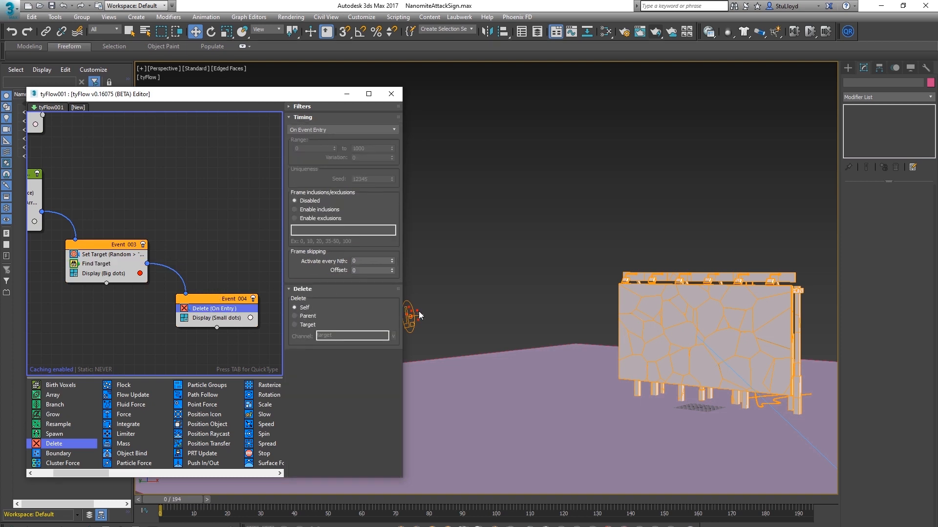
{"action": "left_click", "coordinate": [308, 325]}
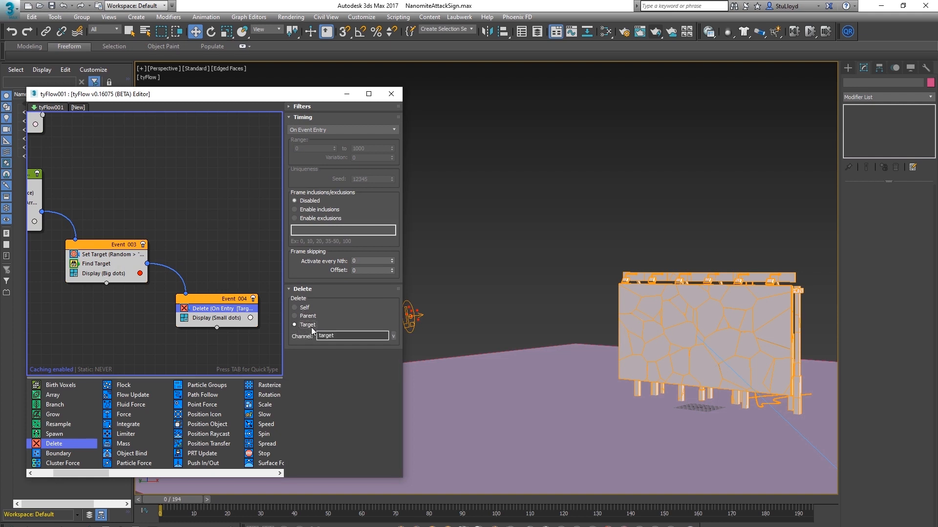
{"action": "left_click_drag", "start_coordinate": [178, 499], "coordinate": [767, 476]}
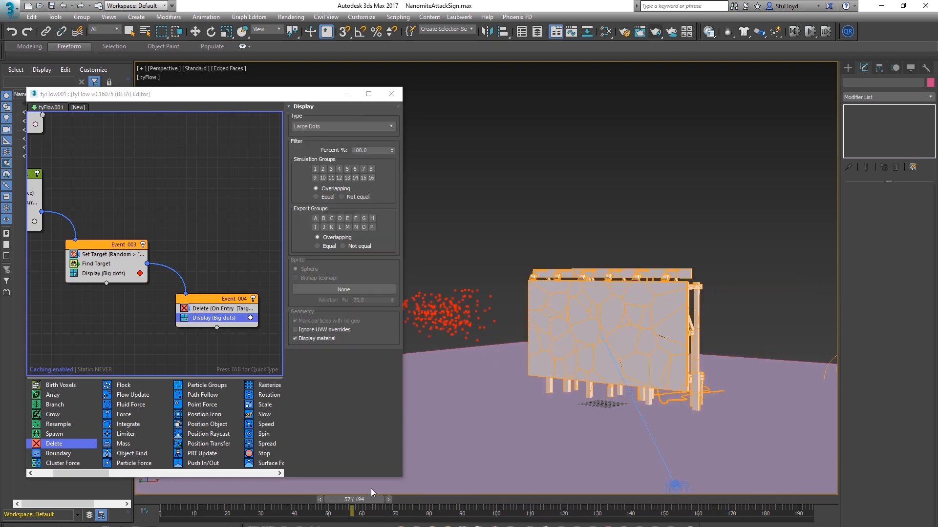
{"action": "left_click_drag", "start_coordinate": [370, 488], "coordinate": [685, 335]}
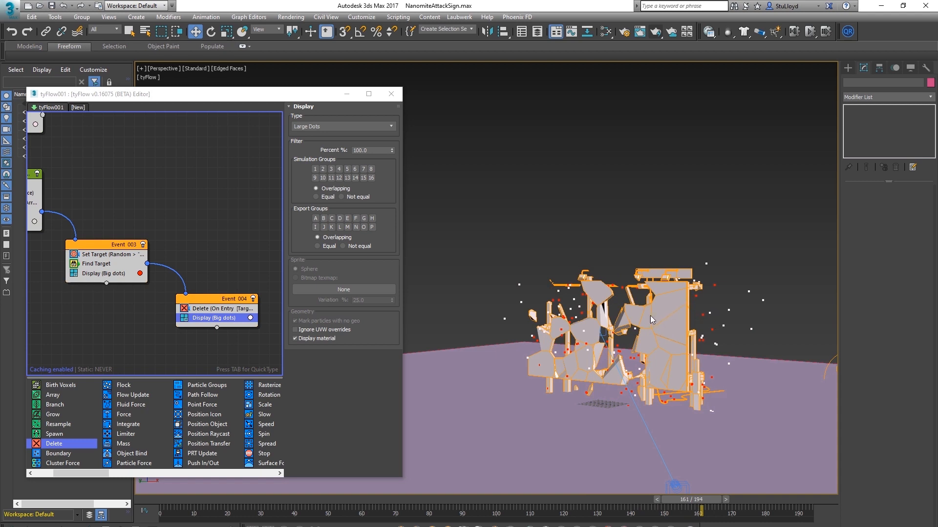
{"action": "middle_click_drag", "start_coordinate": [124, 232], "coordinate": [126, 268]}
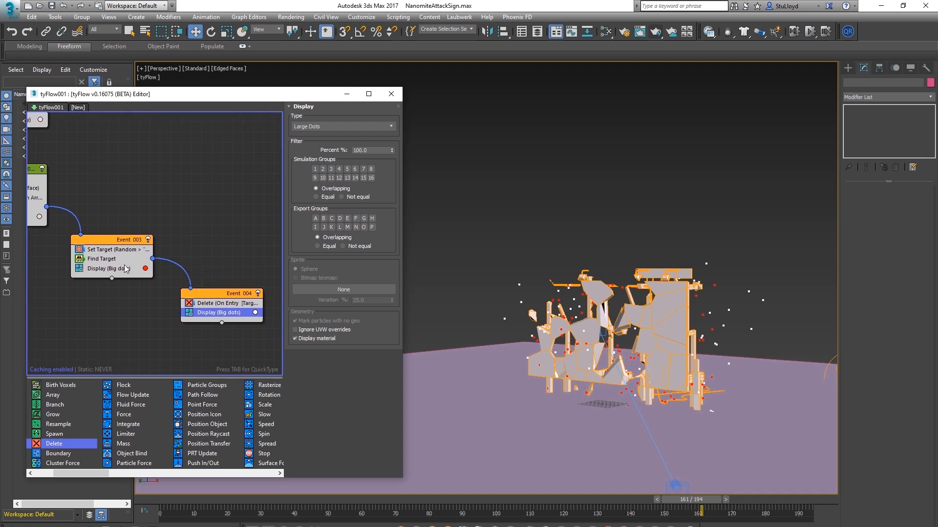
{"action": "left_click", "coordinate": [104, 260]}
{"action": "left_click_drag", "start_coordinate": [216, 295], "coordinate": [214, 306]}
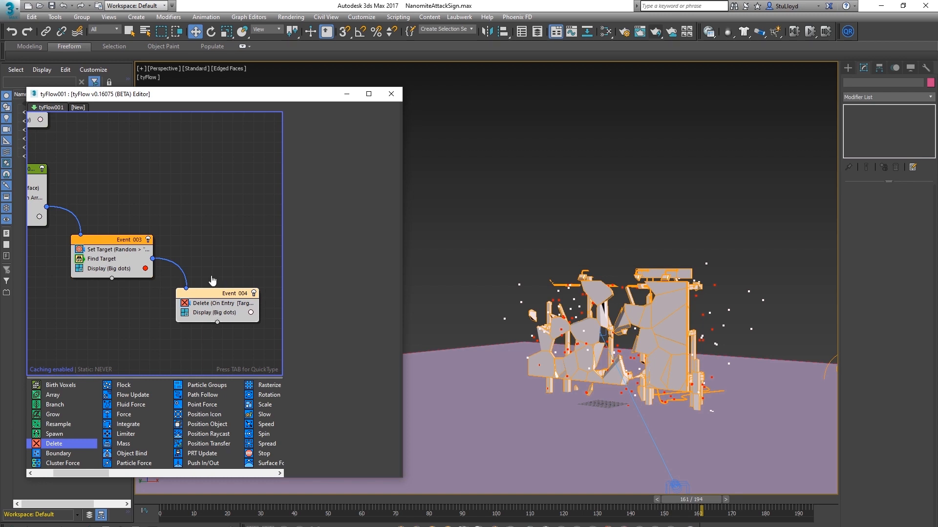
{"action": "scroll", "coordinate": [213, 281], "scroll_direction": "down", "scroll_amount": 2}
{"action": "middle_click_drag", "start_coordinate": [93, 255], "coordinate": [111, 260]}
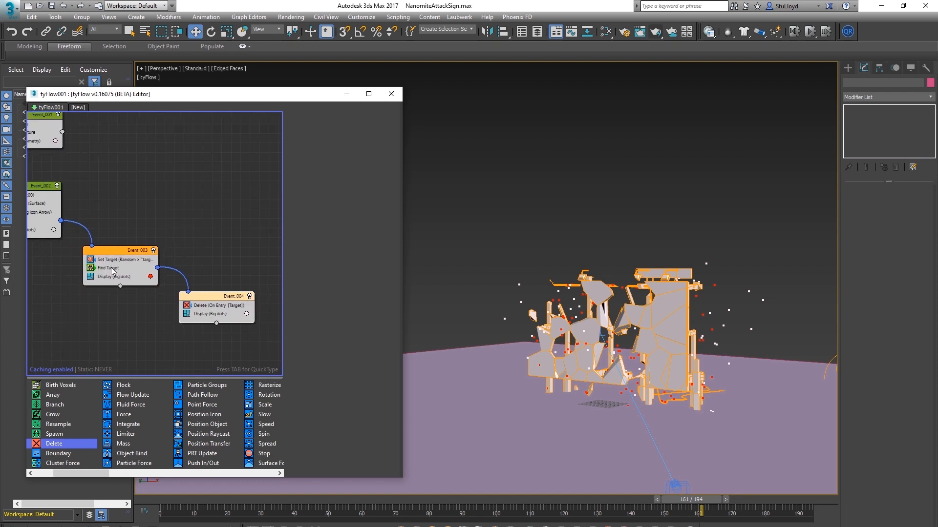
{"action": "left_click", "coordinate": [113, 270]}
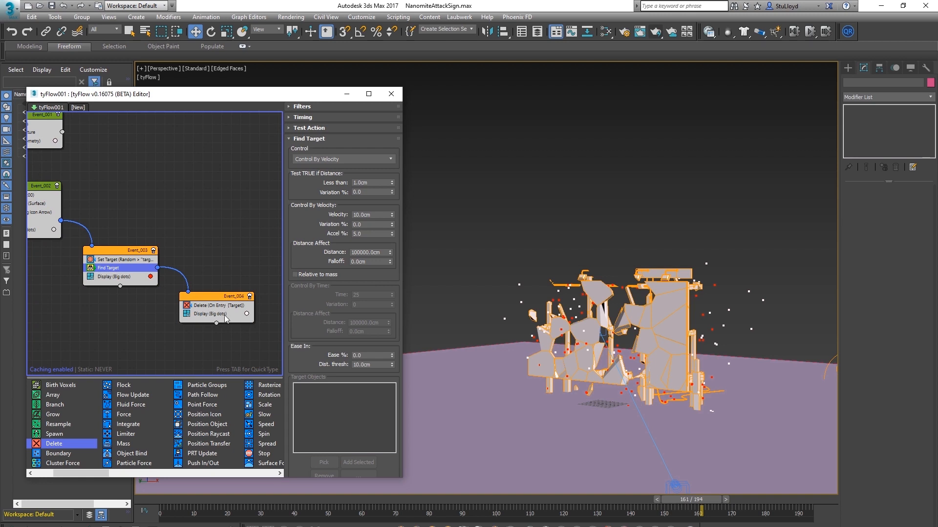
{"action": "left_click_drag", "start_coordinate": [213, 301], "coordinate": [212, 305]}
{"action": "middle_click_drag", "start_coordinate": [189, 279], "coordinate": [175, 274]}
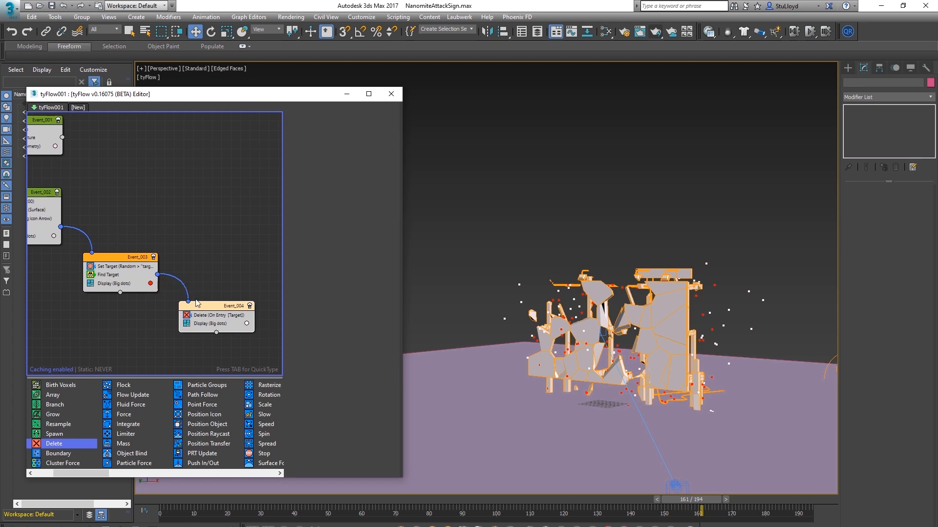
{"action": "middle_click_drag", "start_coordinate": [214, 306], "coordinate": [185, 286]}
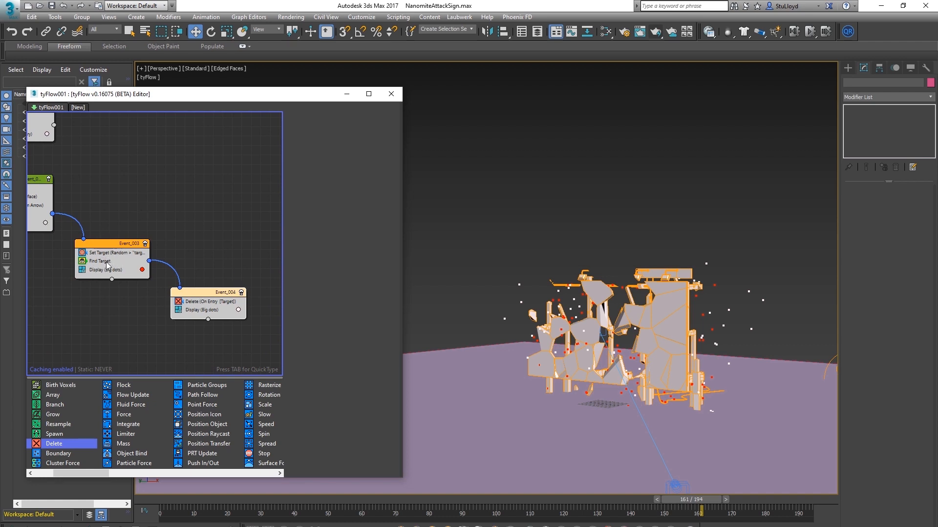
Remove the event holding the Delete operator and try to wire Find Target back into its own event
{"action": "middle_click_drag", "start_coordinate": [195, 263], "coordinate": [195, 298]}
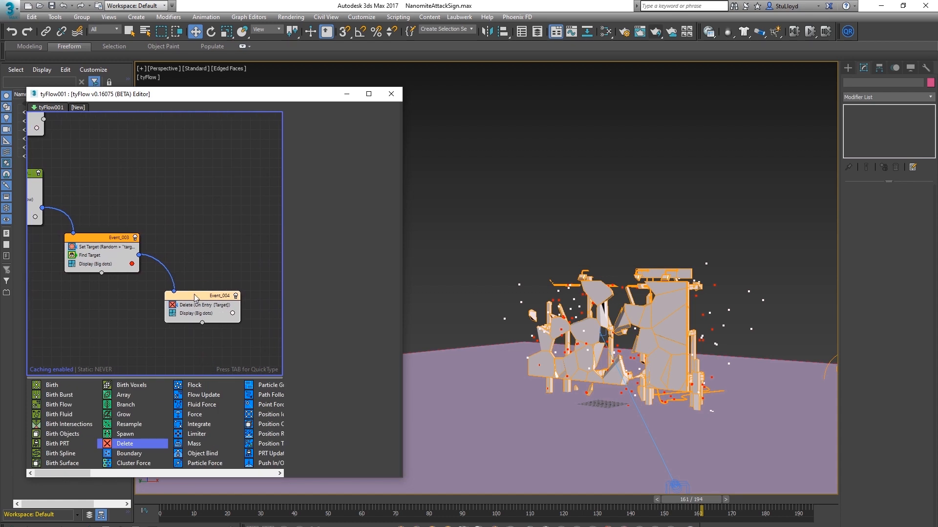
{"action": "key", "text": "Delete"}
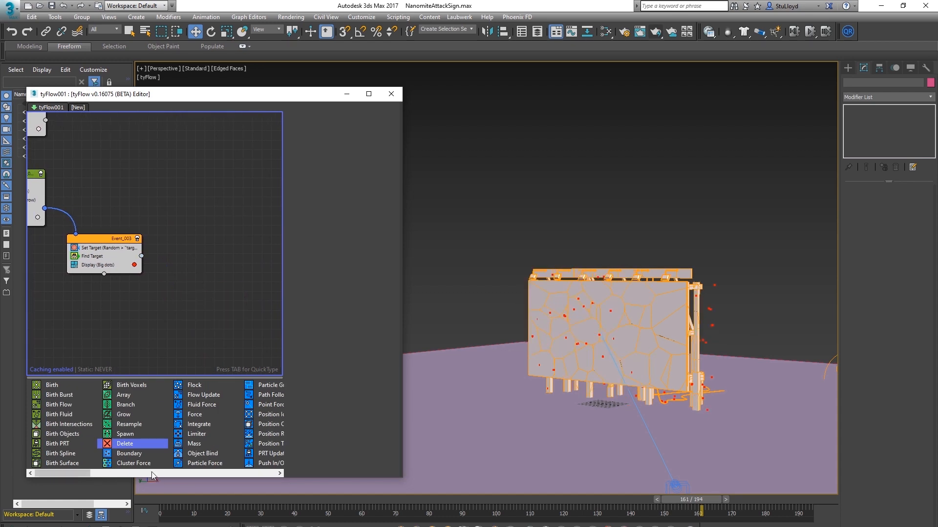
{"action": "left_click_drag", "start_coordinate": [88, 477], "coordinate": [159, 475]}
{"action": "left_click_drag", "start_coordinate": [142, 256], "coordinate": [77, 238]}
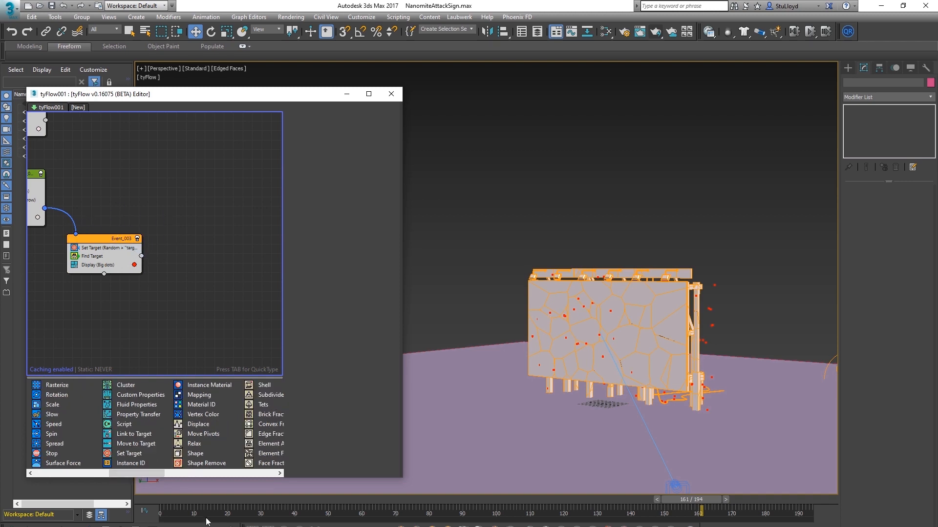
Create an event with only a Send Out operator, wiring Find Target into it and its output back to Event_003
{"action": "left_click_drag", "start_coordinate": [136, 476], "coordinate": [224, 471]}
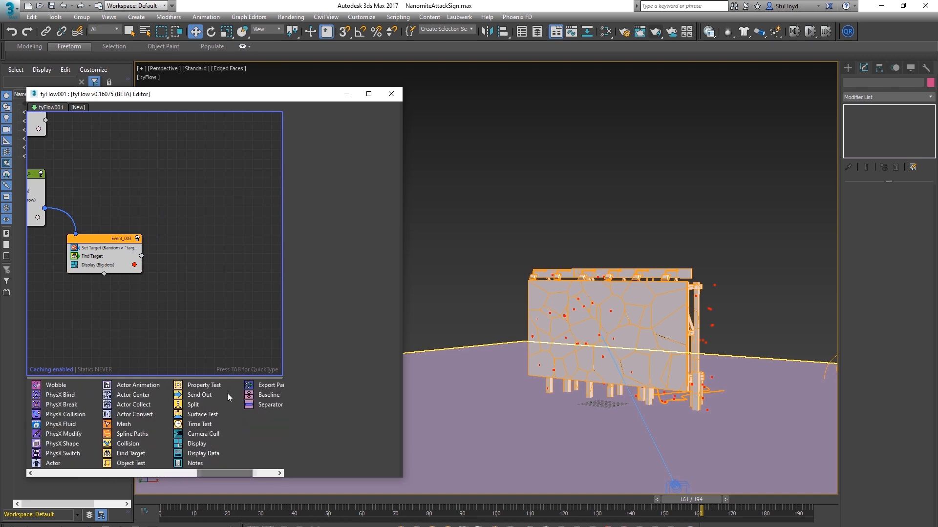
{"action": "left_click_drag", "start_coordinate": [198, 400], "coordinate": [206, 278]}
{"action": "left_click", "coordinate": [209, 293]}
{"action": "key", "text": "Delete"}
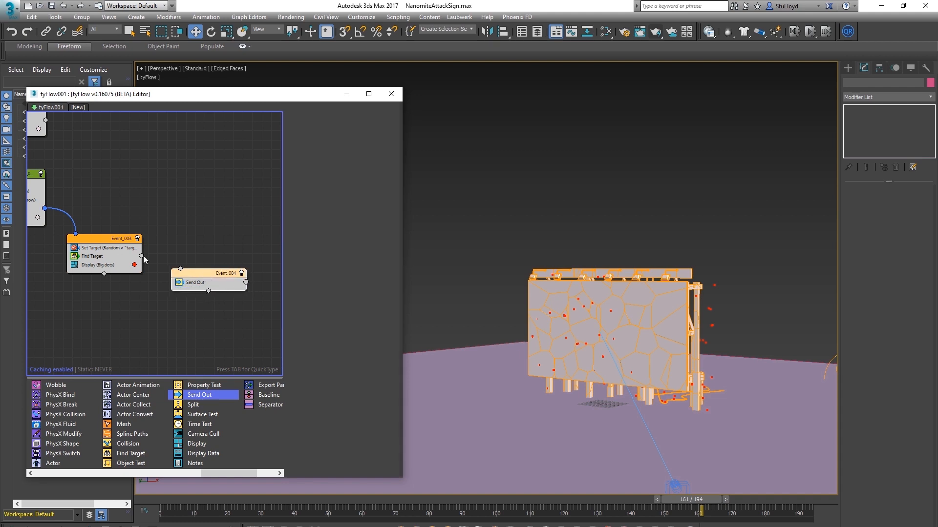
{"action": "left_click_drag", "start_coordinate": [143, 259], "coordinate": [180, 269]}
{"action": "left_click_drag", "start_coordinate": [247, 287], "coordinate": [76, 235]}
Add two points to the loop-back wire and place them so the wire arcs above both events
{"action": "right_click", "coordinate": [161, 250]}
{"action": "left_click", "coordinate": [193, 251]}
{"action": "left_click_drag", "start_coordinate": [162, 249], "coordinate": [165, 210]}
{"action": "right_click", "coordinate": [203, 234]}
{"action": "left_click", "coordinate": [222, 237]}
{"action": "left_click_drag", "start_coordinate": [203, 236], "coordinate": [254, 229]}
{"action": "left_click_drag", "start_coordinate": [165, 209], "coordinate": [159, 210]}
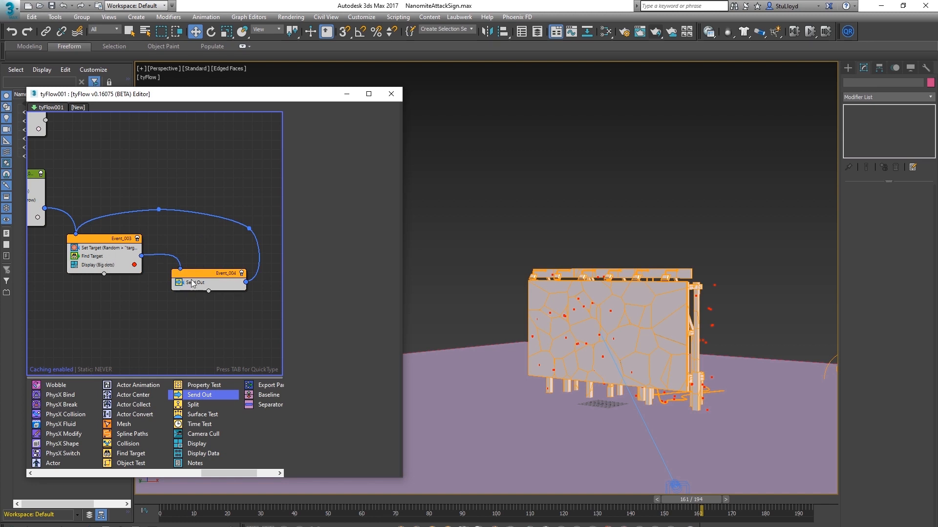
Return to frame 0 and add a Delete operator set to Target at the top of Event_003, above Set Target
{"action": "left_click_drag", "start_coordinate": [363, 499], "coordinate": [161, 499]}
{"action": "key", "text": "w"}
{"action": "left_click_drag", "start_coordinate": [222, 478], "coordinate": [73, 479]}
{"action": "left_click_drag", "start_coordinate": [53, 445], "coordinate": [98, 248]}
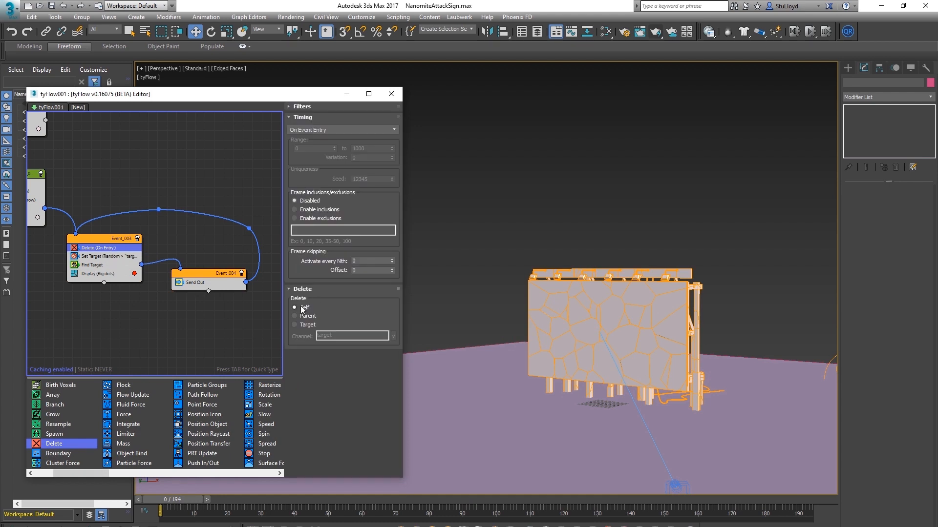
{"action": "left_click", "coordinate": [298, 325]}
Set the Find Target operator's velocity to 20 cm
{"action": "left_click", "coordinate": [92, 265]}
{"action": "middle_click_drag", "start_coordinate": [96, 273], "coordinate": [91, 287]}
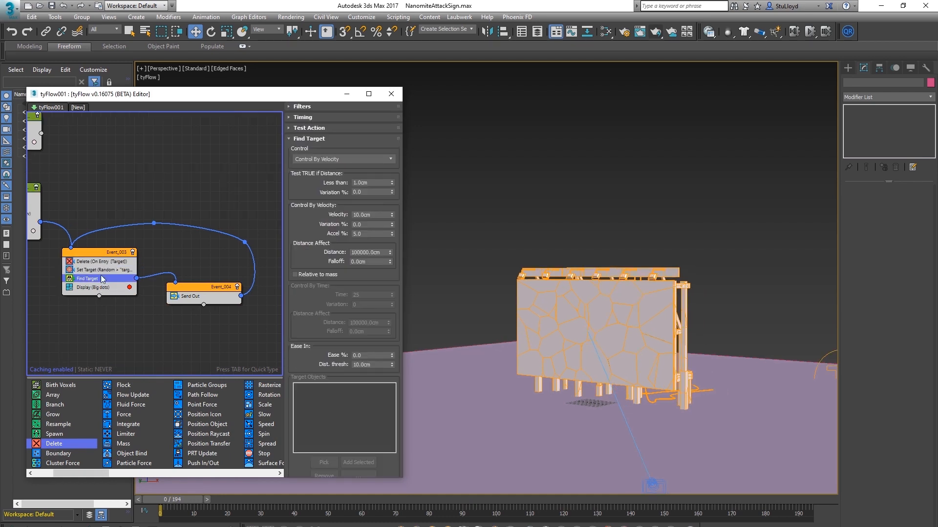
{"action": "double_click", "coordinate": [367, 214]}
{"action": "type", "text": "20"}
{"action": "left_click", "coordinate": [629, 282]}
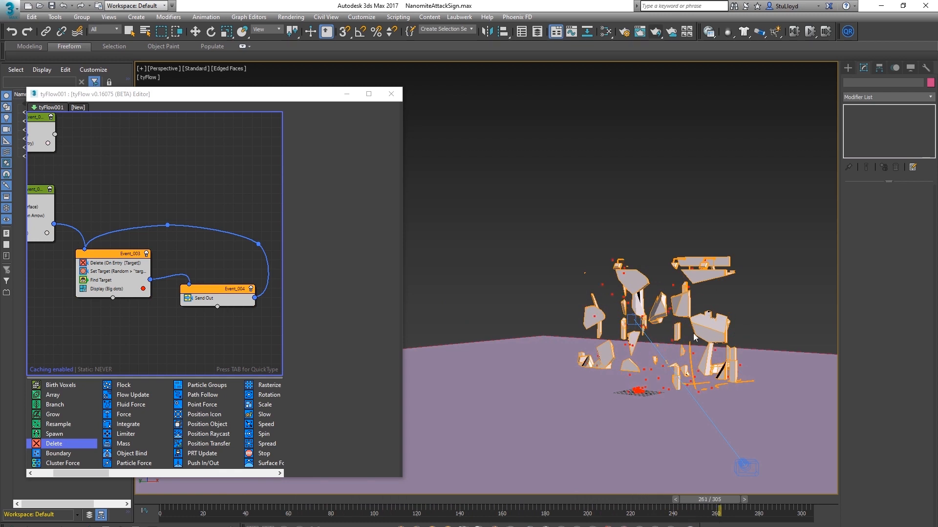
Inspect the particles destroying the sign up close, scrubbing the animation to frame 190
{"action": "middle_click_drag", "start_coordinate": [716, 332], "coordinate": [751, 434], "text": "alt"}
{"action": "key", "text": "Escape"}
{"action": "left_click_drag", "start_coordinate": [572, 497], "coordinate": [587, 492]}
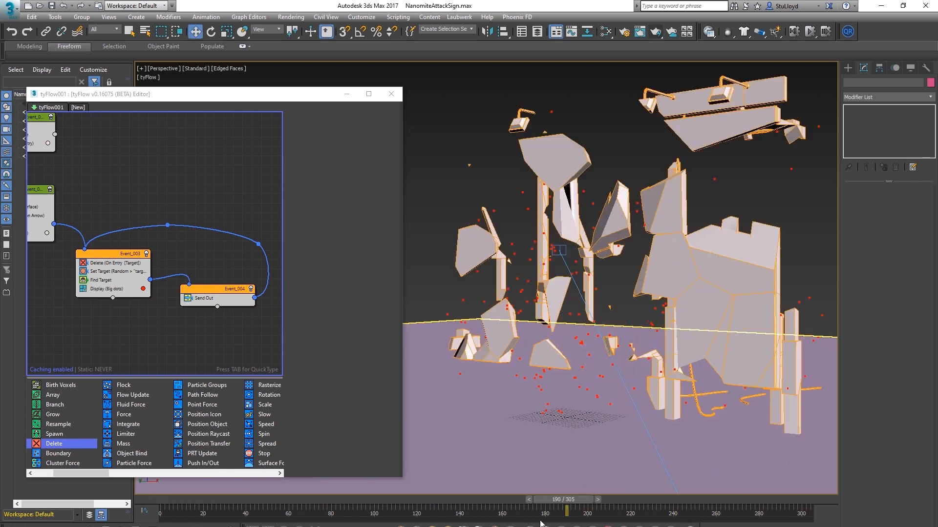
Scrub back to frame 153 and set the timing of Event_003's Set Target operator to Continuous
{"action": "left_click_drag", "start_coordinate": [564, 499], "coordinate": [478, 481]}
{"action": "key", "text": "w"}
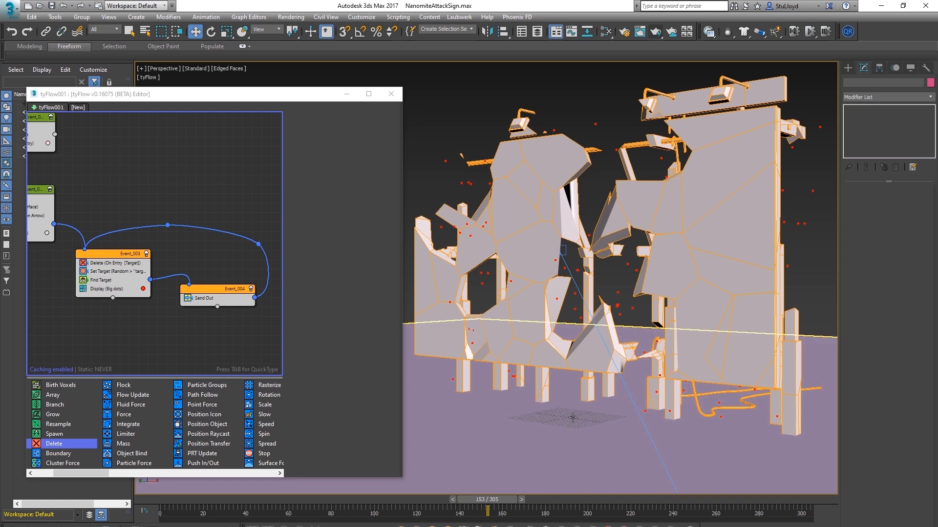
{"action": "middle_click_drag", "start_coordinate": [95, 276], "coordinate": [90, 275]}
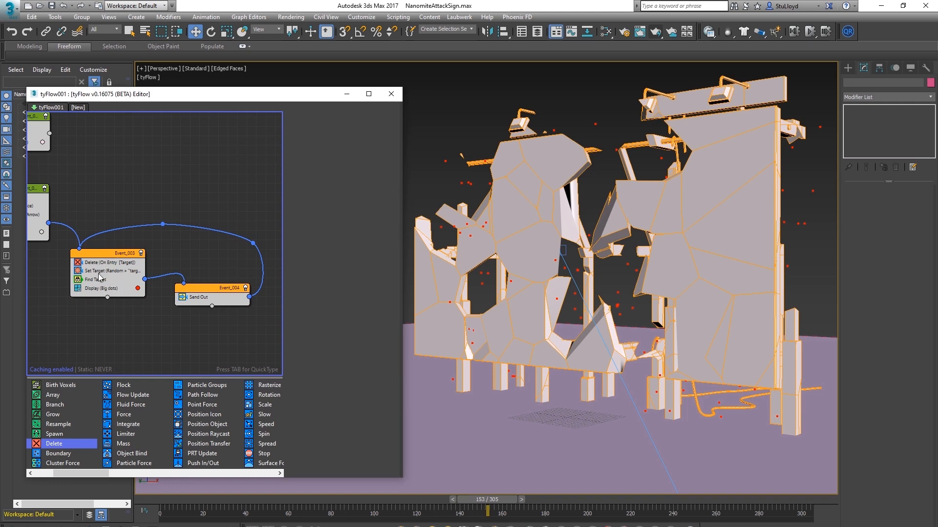
{"action": "left_click", "coordinate": [95, 272]}
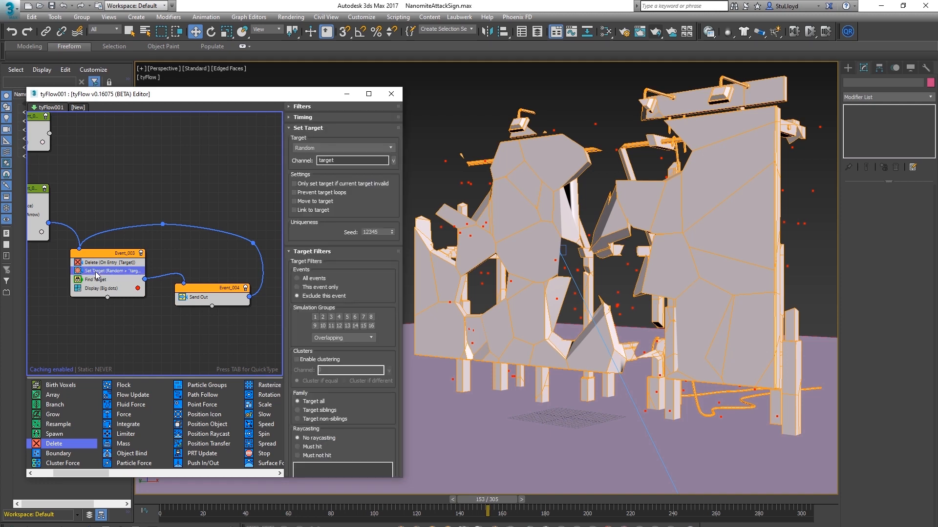
{"action": "left_click", "coordinate": [303, 117]}
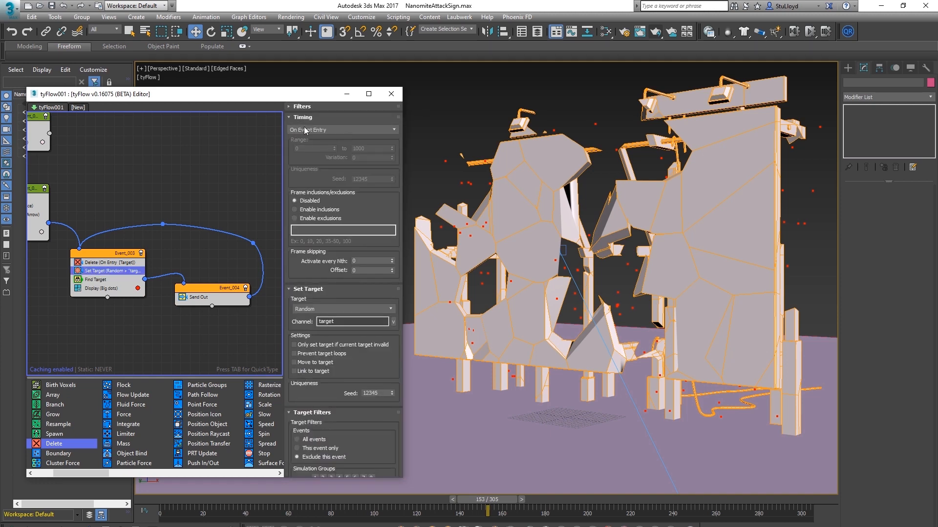
{"action": "left_click", "coordinate": [305, 129]}
{"action": "left_click", "coordinate": [342, 144]}
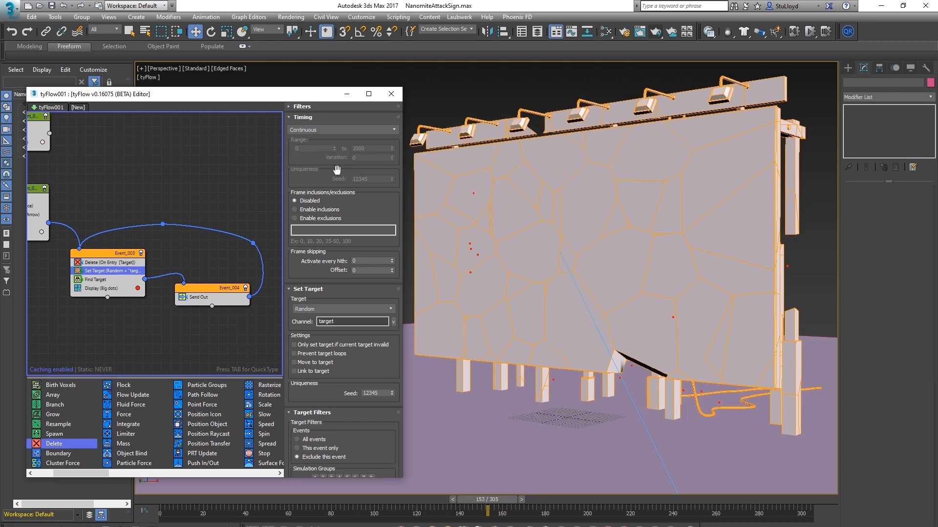
Scrub the animation to frame 72 and on to frame 427 to check how the particles behave around the sign
{"action": "left_click_drag", "start_coordinate": [500, 500], "coordinate": [332, 503]}
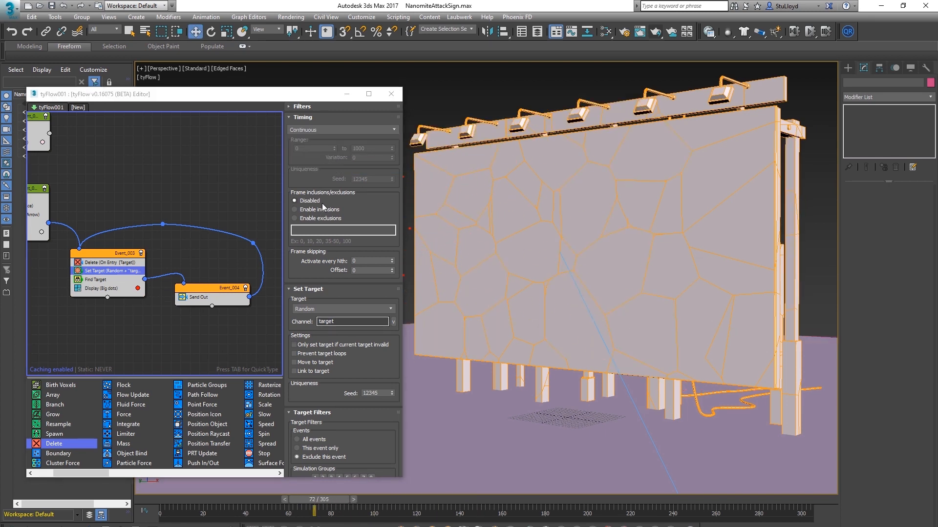
{"action": "left_click", "coordinate": [302, 119]}
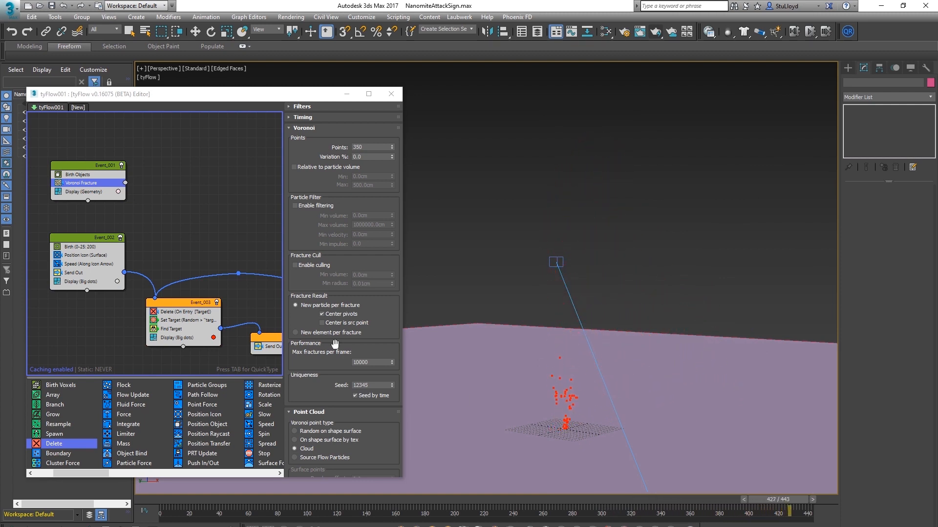
{"action": "left_click_drag", "start_coordinate": [210, 499], "coordinate": [752, 482]}
{"action": "key", "text": "w"}
{"action": "middle_click_drag", "start_coordinate": [614, 360], "coordinate": [799, 155], "text": "alt"}
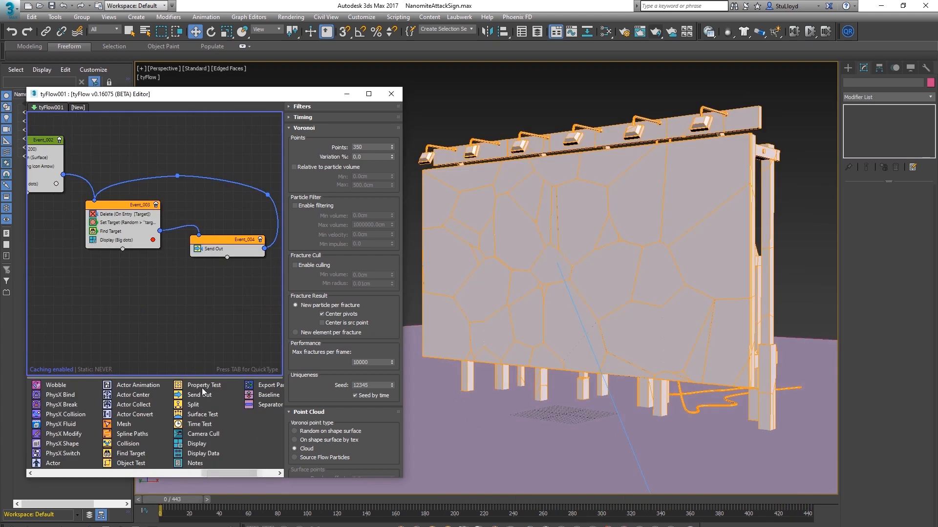
Add a Property Test below Find Target in Event_003 and set its test type to Has Valid Target
{"action": "left_click_drag", "start_coordinate": [201, 386], "coordinate": [180, 320]}
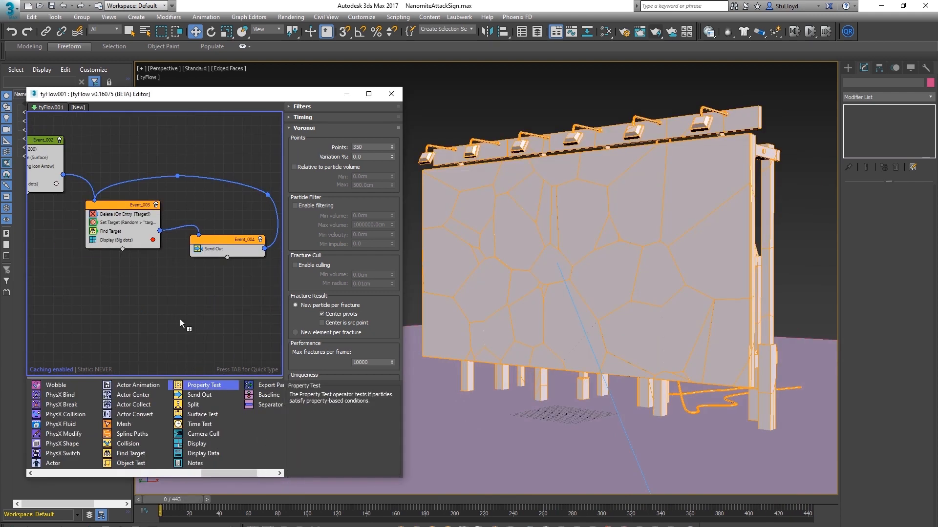
{"action": "left_click_drag", "start_coordinate": [115, 244], "coordinate": [115, 244]}
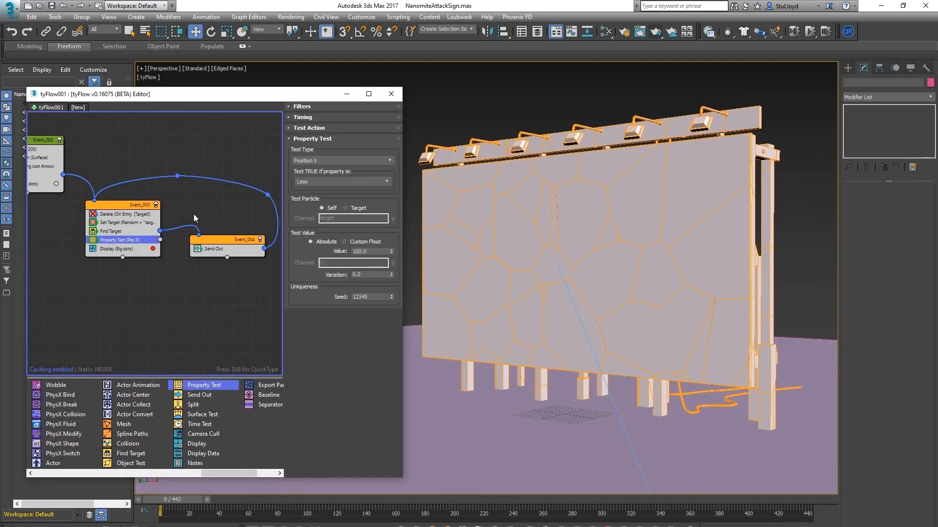
{"action": "left_click", "coordinate": [389, 160]}
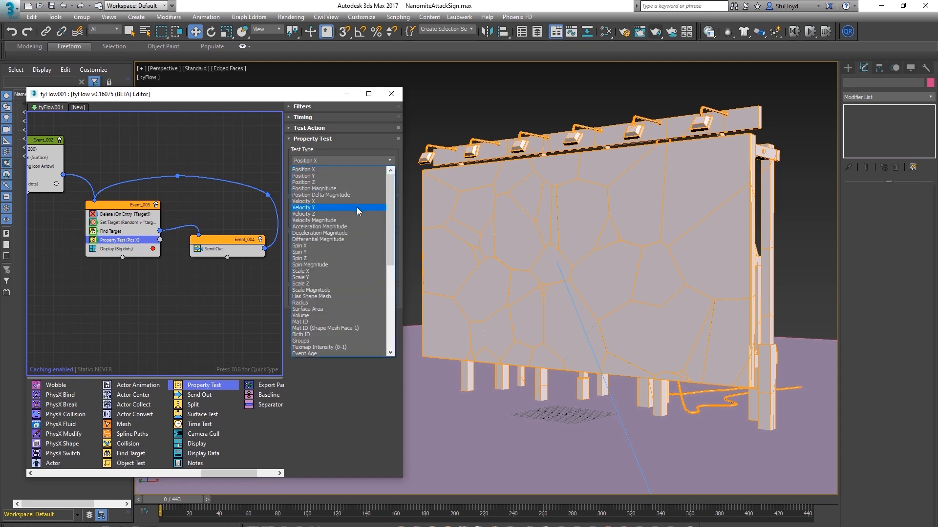
{"action": "scroll", "coordinate": [329, 269], "scroll_direction": "down", "scroll_amount": 2}
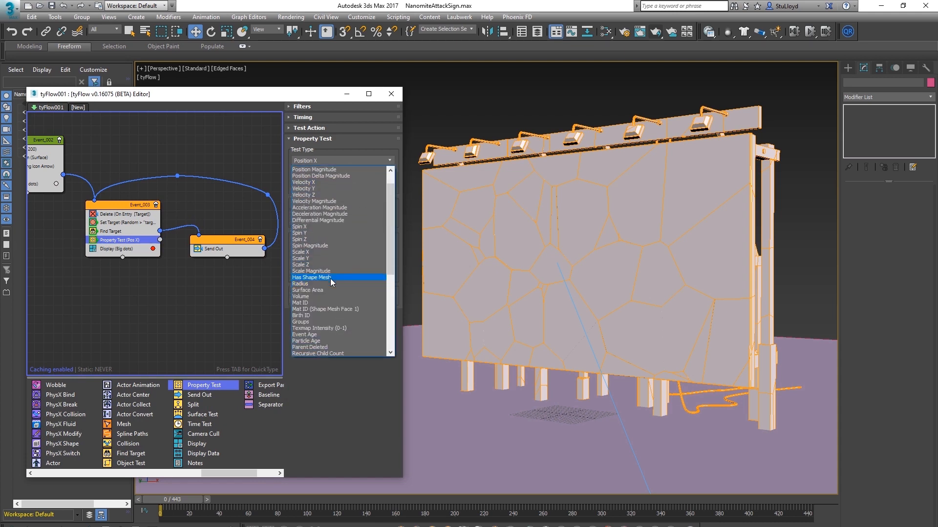
{"action": "scroll", "coordinate": [331, 277], "scroll_direction": "down", "scroll_amount": 4}
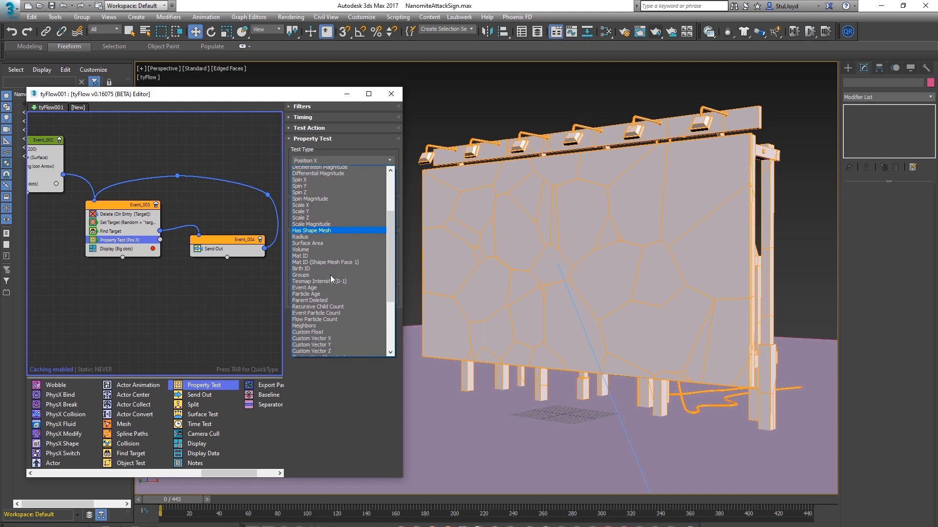
{"action": "scroll", "coordinate": [331, 278], "scroll_direction": "down", "scroll_amount": 2}
{"action": "left_click", "coordinate": [314, 316]}
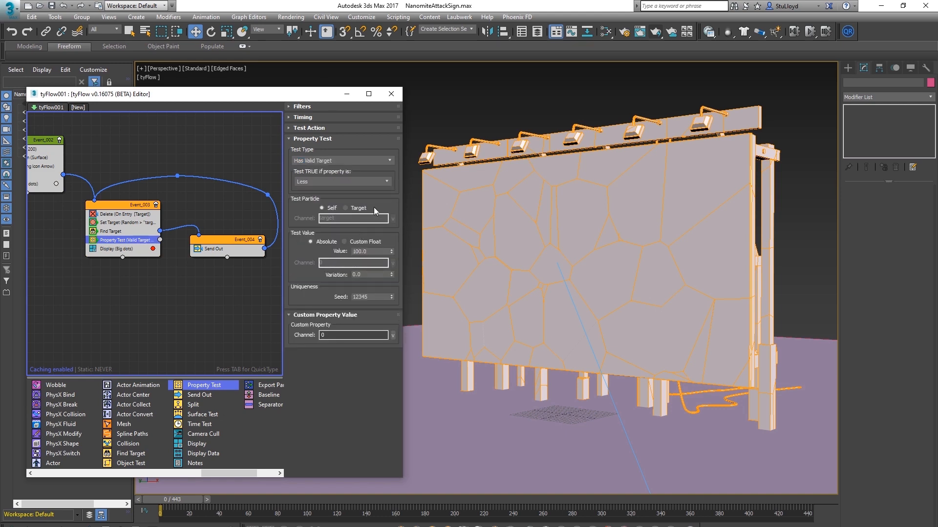
Scrub the animation to frame 105 to examine the particles approaching the sign
{"action": "middle_click_drag", "start_coordinate": [594, 258], "coordinate": [576, 272], "text": "alt"}
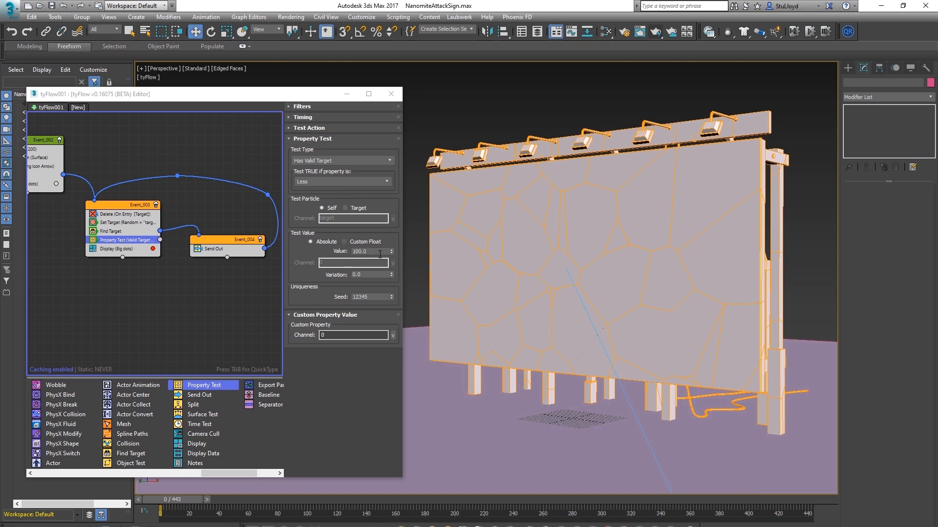
{"action": "middle_click_drag", "start_coordinate": [471, 270], "coordinate": [503, 263], "text": "alt"}
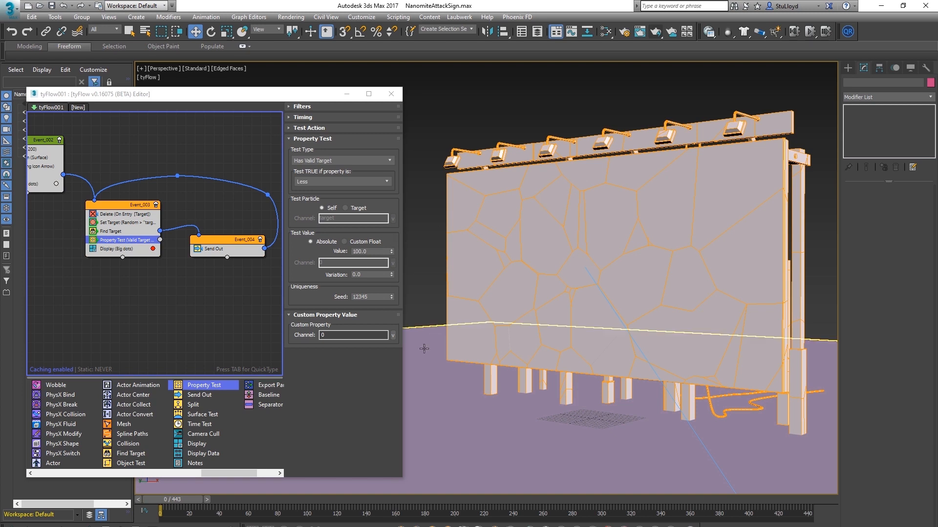
{"action": "left_click_drag", "start_coordinate": [198, 501], "coordinate": [342, 493]}
{"action": "key", "text": "w"}
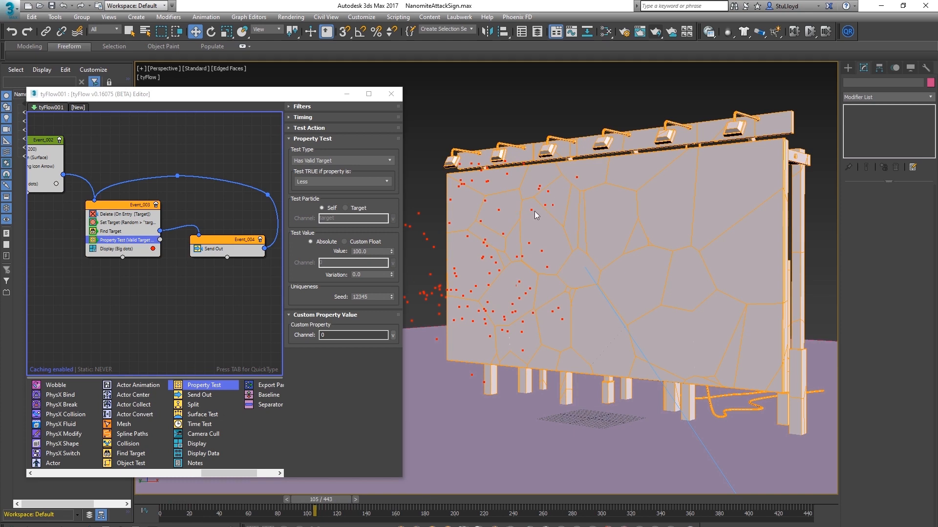
Try absolute test values of 0 and 1 for the Property Test with the Less comparison
{"action": "left_click", "coordinate": [383, 181]}
{"action": "left_click", "coordinate": [382, 146]}
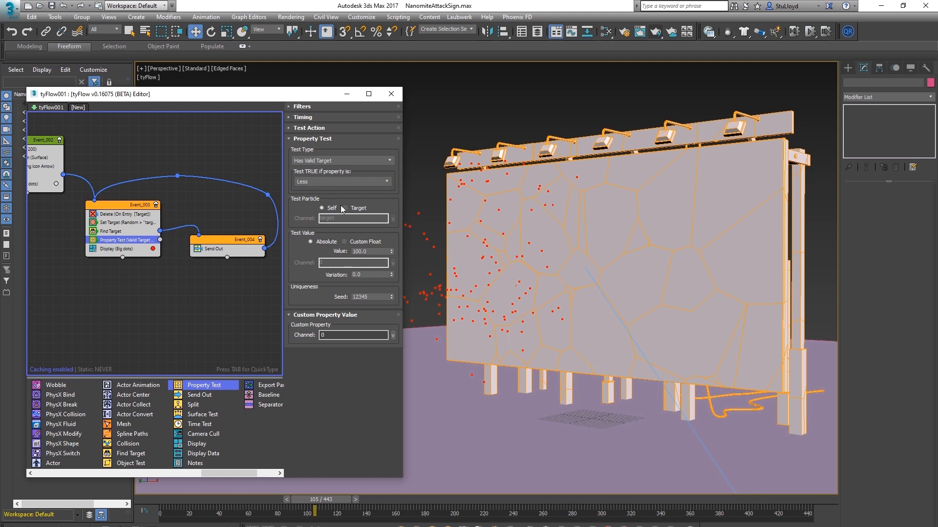
{"action": "double_click", "coordinate": [370, 252]}
{"action": "type", "text": "0"}
{"action": "key", "text": "Return"}
{"action": "middle_click_drag", "start_coordinate": [116, 271], "coordinate": [129, 272]}
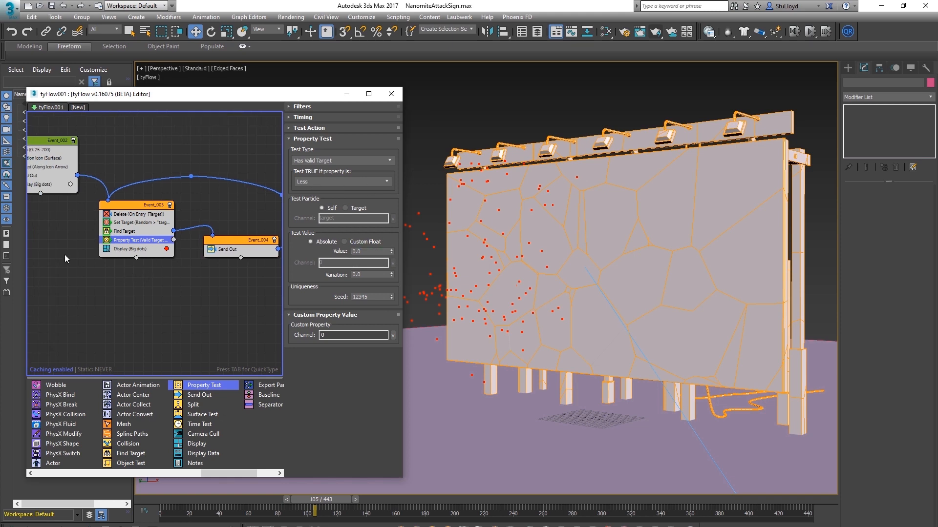
{"action": "middle_click_drag", "start_coordinate": [488, 259], "coordinate": [441, 240], "text": "alt"}
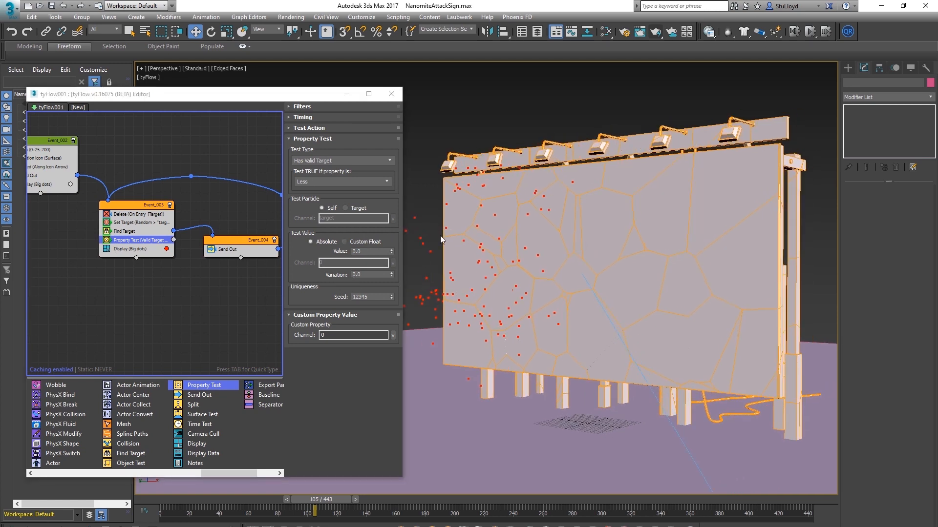
{"action": "middle_click_drag", "start_coordinate": [619, 266], "coordinate": [617, 261]}
{"action": "middle_click_drag", "start_coordinate": [425, 249], "coordinate": [609, 264], "text": "alt"}
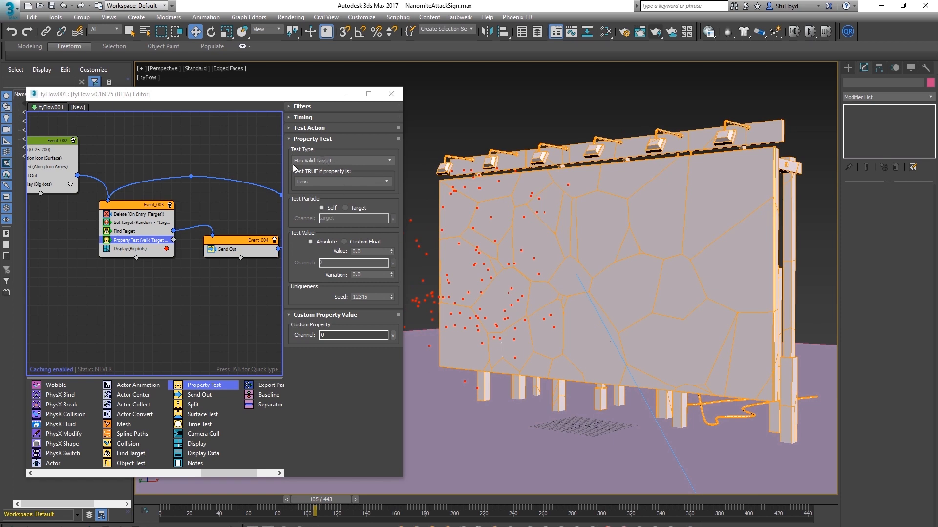
{"action": "left_click_drag", "start_coordinate": [374, 252], "coordinate": [348, 257]}
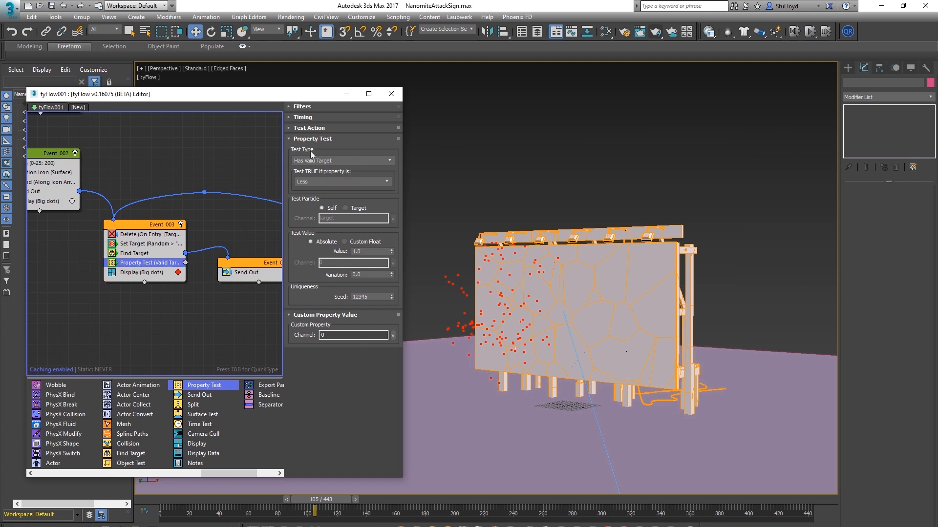
Make the Property Test true when the property is Equal to an absolute value of 0
{"action": "left_click", "coordinate": [376, 182]}
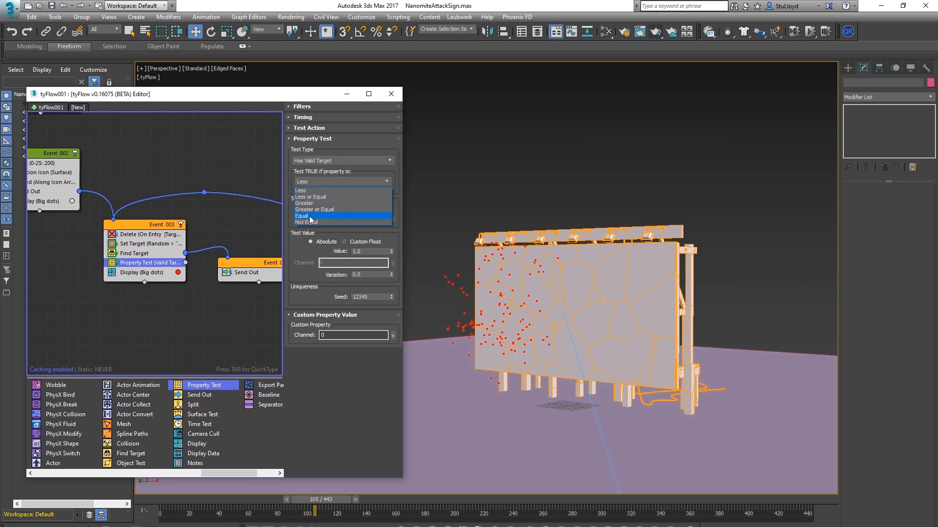
{"action": "left_click", "coordinate": [342, 209]}
{"action": "left_click", "coordinate": [370, 251]}
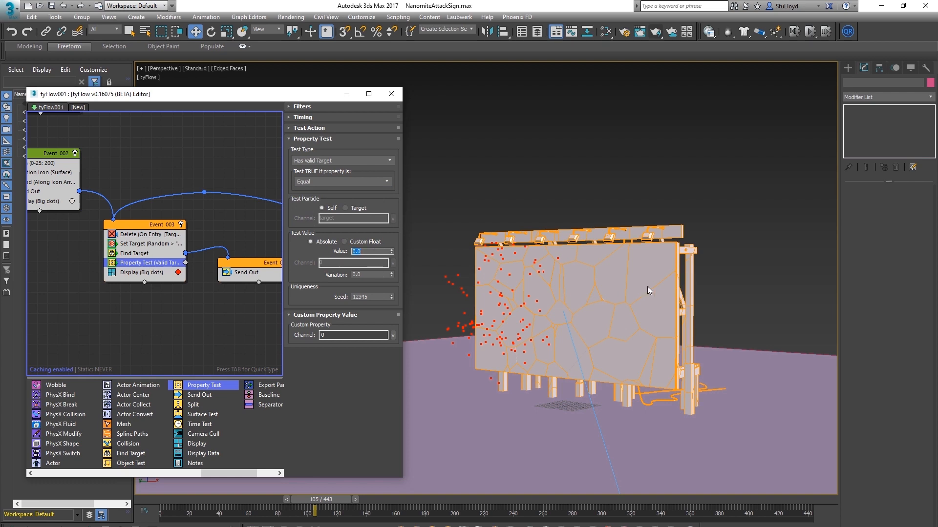
Flip the Property Test's output to its opposite side and wire it to a new event containing a Find Target operator
{"action": "middle_click_drag", "start_coordinate": [696, 282], "coordinate": [723, 220], "text": "alt"}
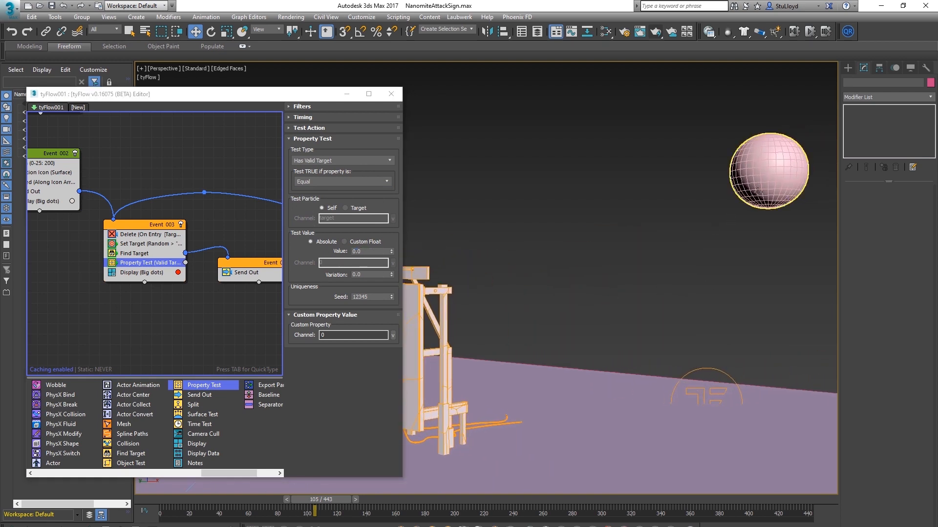
{"action": "middle_click_drag", "start_coordinate": [155, 276], "coordinate": [179, 252]}
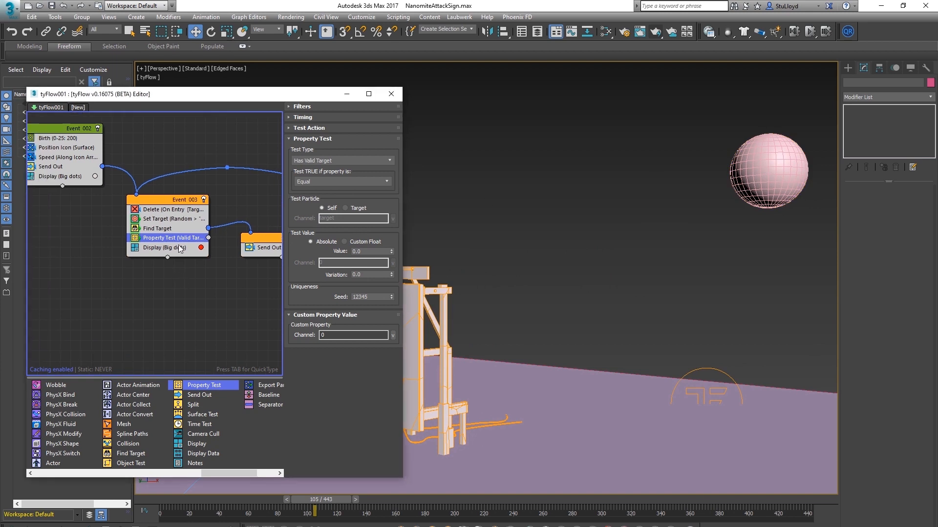
{"action": "right_click", "coordinate": [173, 238]}
{"action": "left_click", "coordinate": [205, 307]}
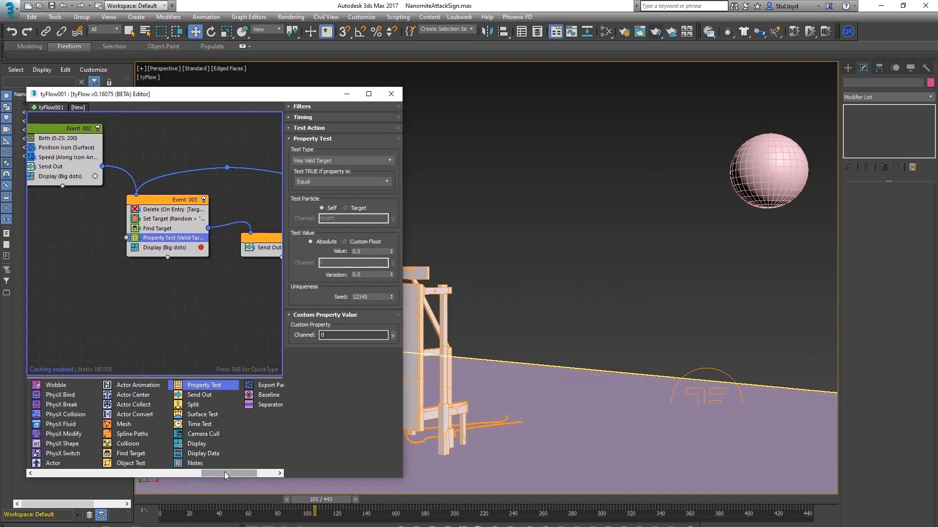
{"action": "left_click_drag", "start_coordinate": [131, 455], "coordinate": [121, 323]}
{"action": "left_click_drag", "start_coordinate": [127, 238], "coordinate": [63, 290]}
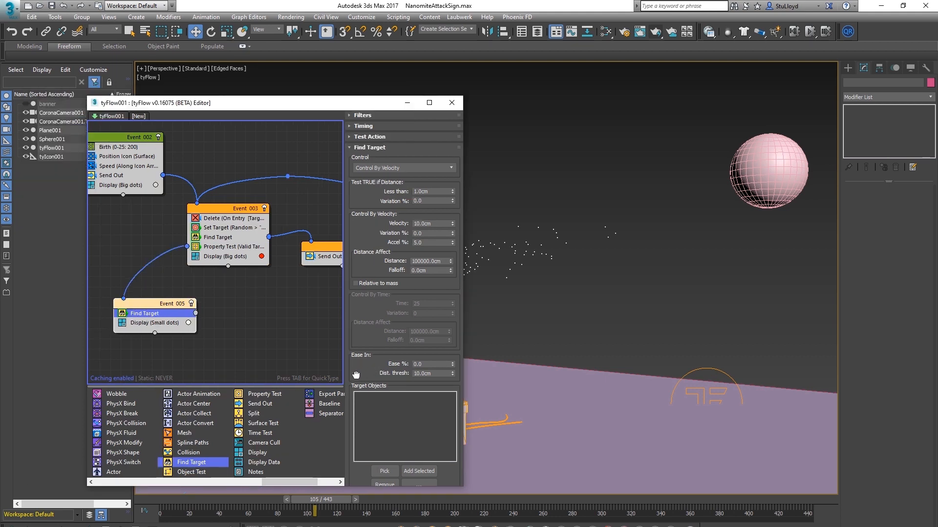
Pick Sphere001 in the scene as the target object of the new event's Find Target operator
{"action": "left_click_drag", "start_coordinate": [359, 374], "coordinate": [355, 308]}
{"action": "left_click", "coordinate": [384, 405]}
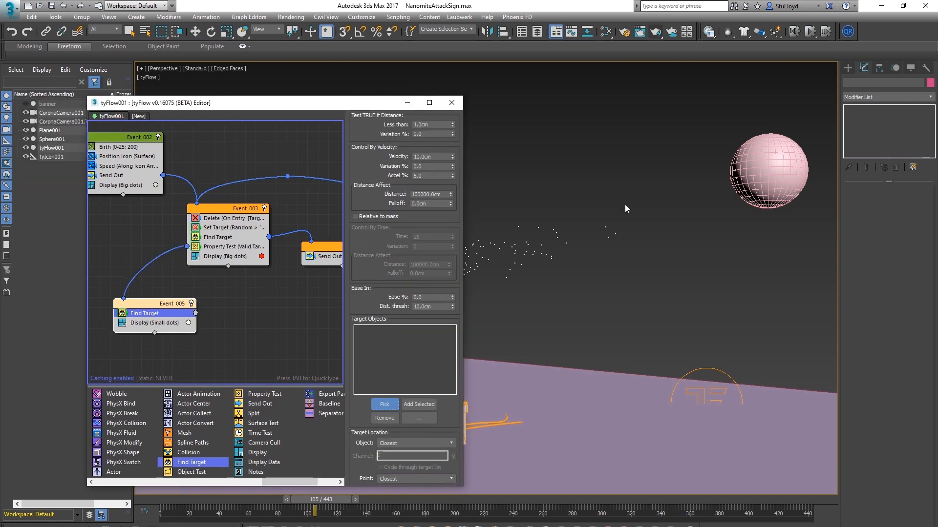
{"action": "left_click", "coordinate": [772, 167]}
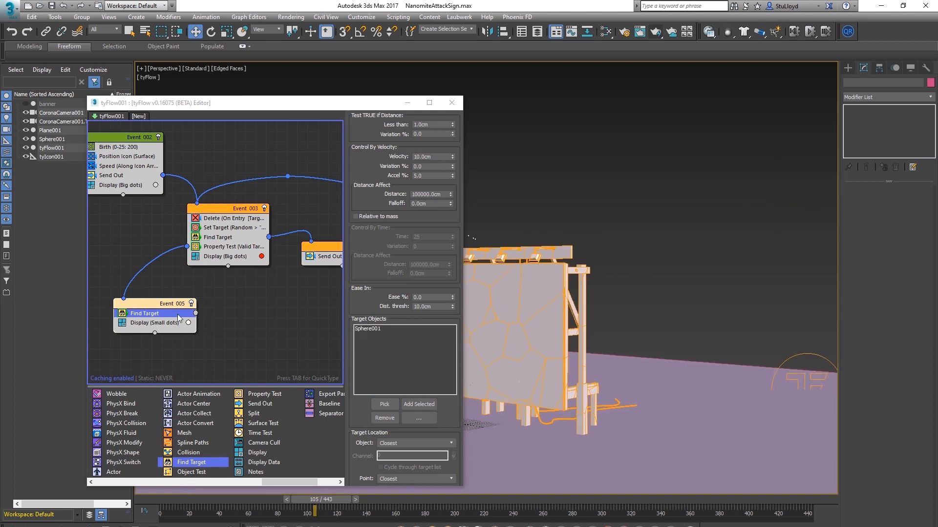
Give Event_005's Display operator a green colour and set its type to Large Dots
{"action": "left_click", "coordinate": [188, 324]}
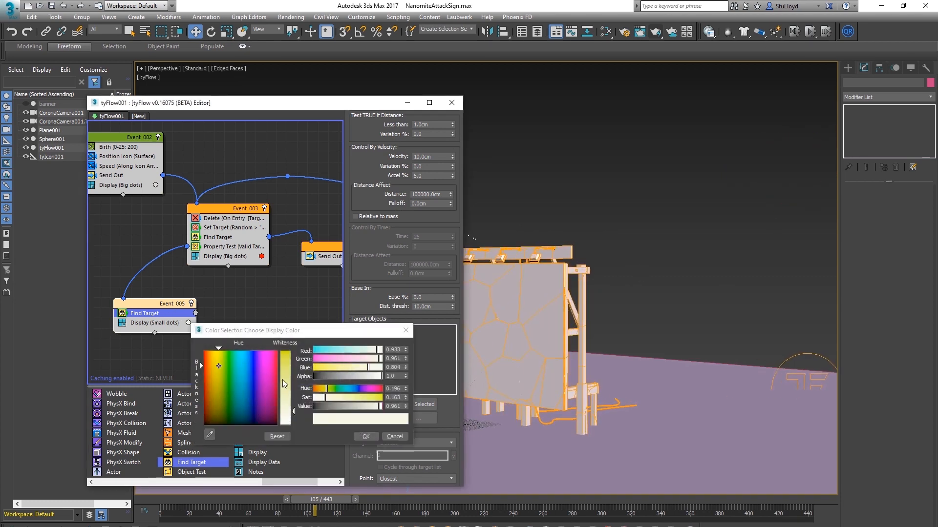
{"action": "left_click", "coordinate": [230, 362]}
{"action": "left_click_drag", "start_coordinate": [293, 412], "coordinate": [291, 364]}
{"action": "left_click", "coordinate": [366, 437]}
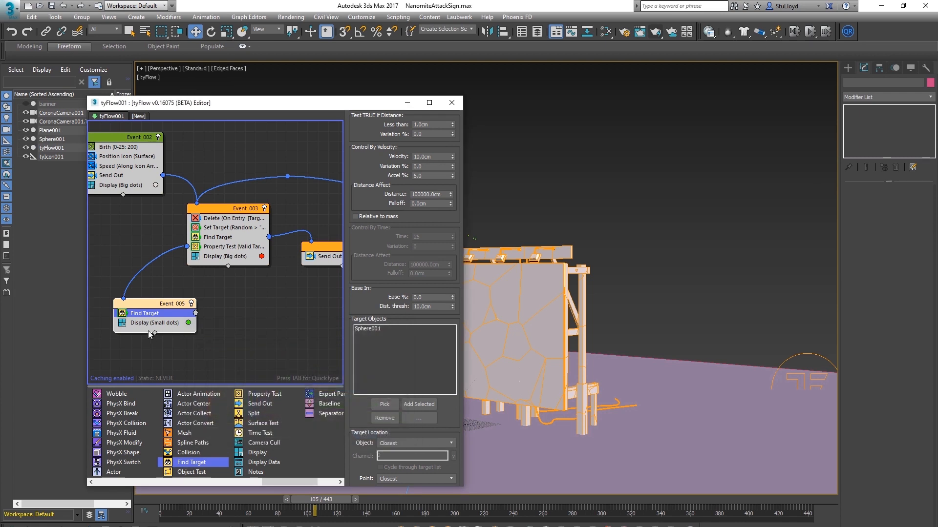
{"action": "left_click", "coordinate": [156, 323]}
{"action": "left_click", "coordinate": [394, 136]}
{"action": "left_click", "coordinate": [381, 149]}
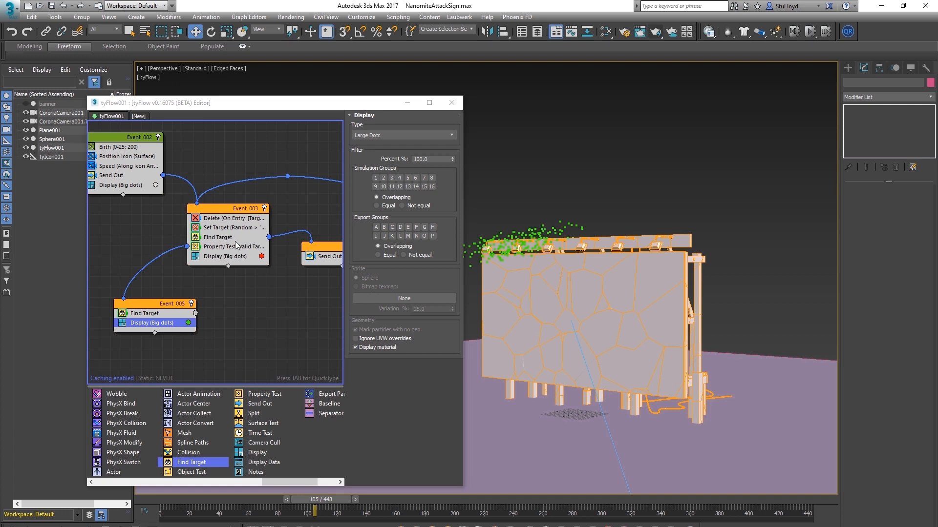
Scrub the animation to frame 84 to examine the green particles around the sign
{"action": "middle_click_drag", "start_coordinate": [698, 225], "coordinate": [629, 320]}
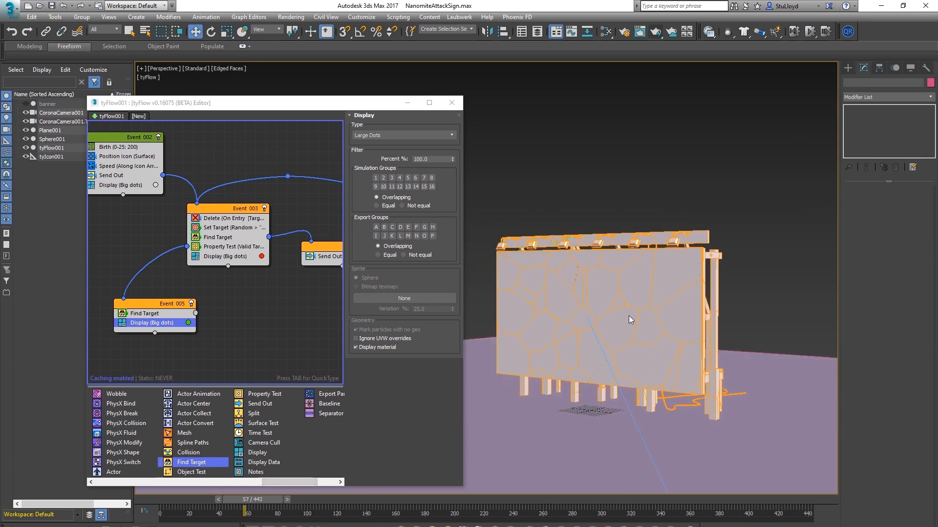
{"action": "middle_click_drag", "start_coordinate": [629, 320], "coordinate": [649, 318], "text": "alt"}
{"action": "left_click_drag", "start_coordinate": [252, 500], "coordinate": [299, 480]}
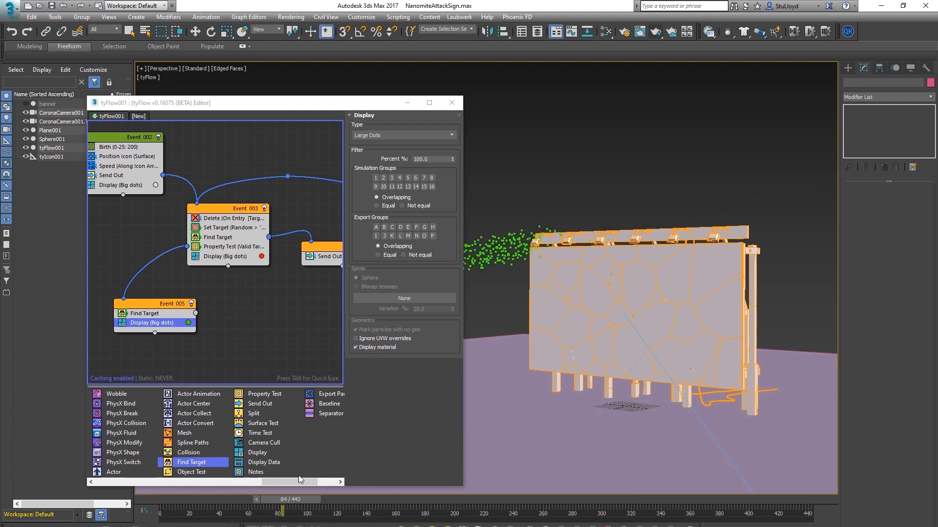
Compare the target channels of Event_003's operators and set the Property Test's custom property channel to "target"
{"action": "left_click", "coordinate": [225, 246]}
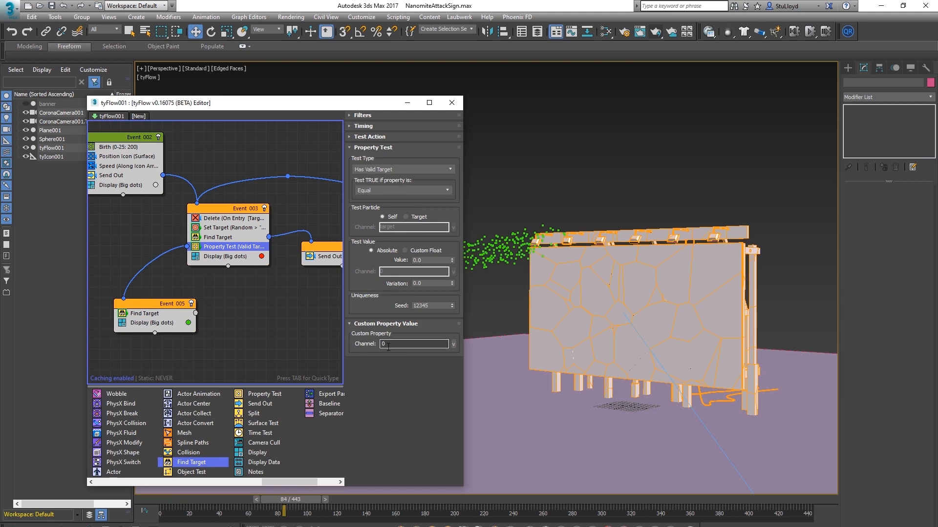
{"action": "left_click", "coordinate": [227, 228]}
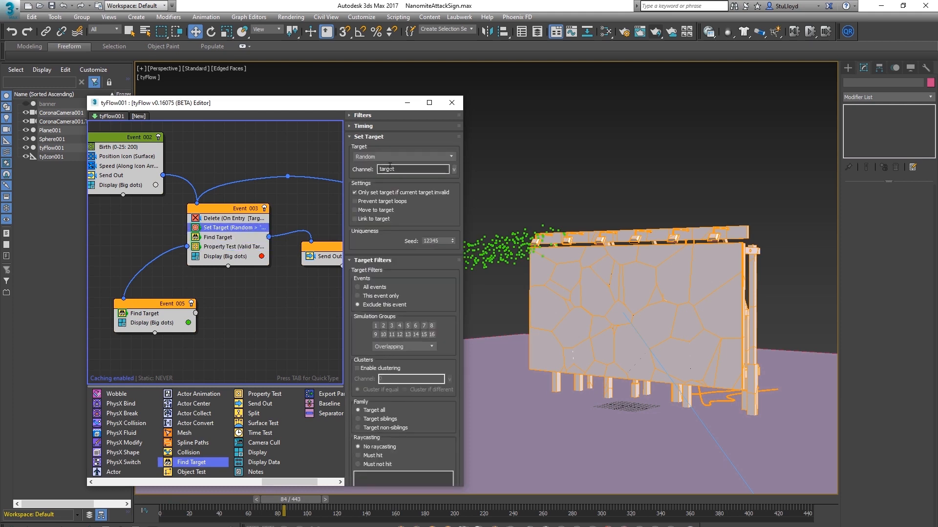
{"action": "left_click", "coordinate": [221, 238]}
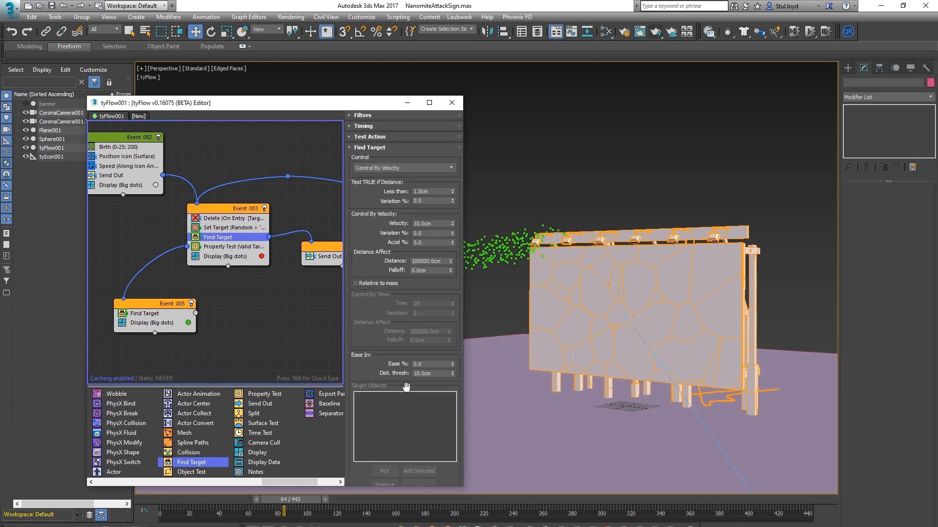
{"action": "left_click_drag", "start_coordinate": [349, 369], "coordinate": [346, 212]}
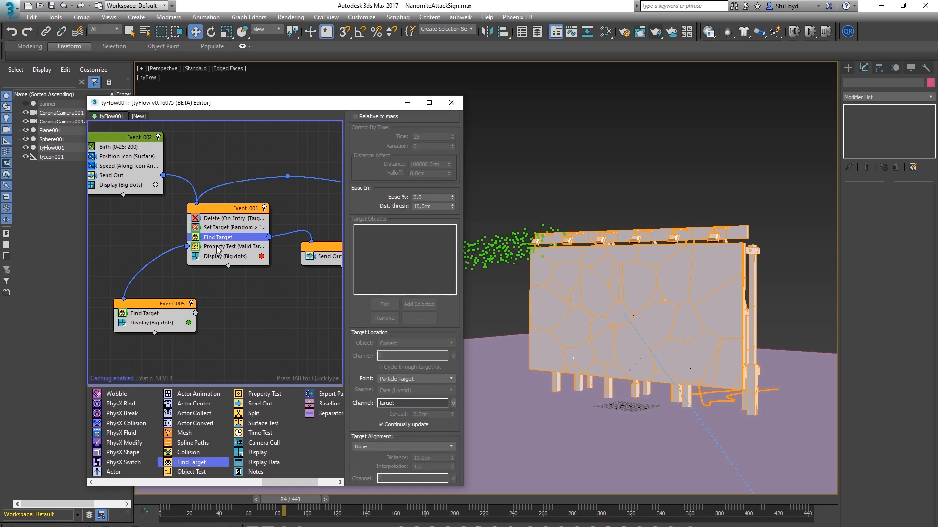
{"action": "left_click", "coordinate": [218, 248]}
{"action": "left_click", "coordinate": [453, 344]}
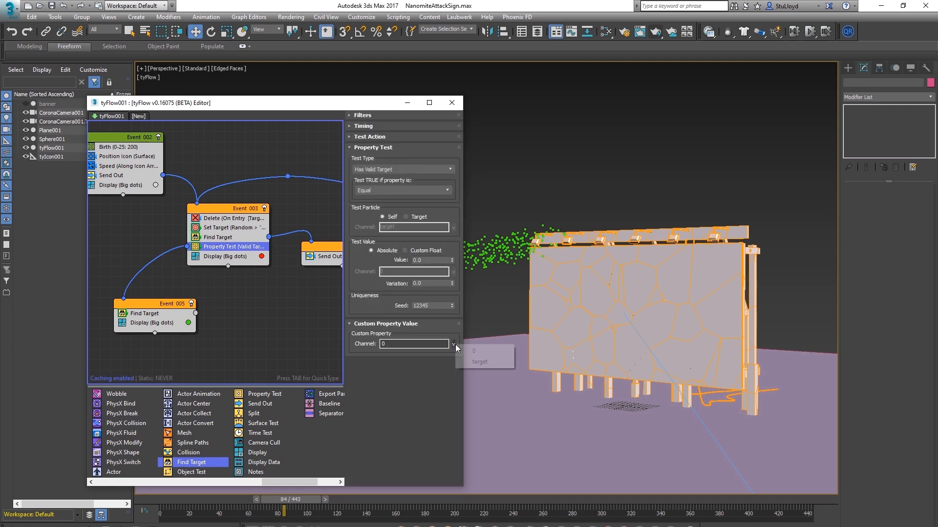
{"action": "left_click", "coordinate": [479, 362]}
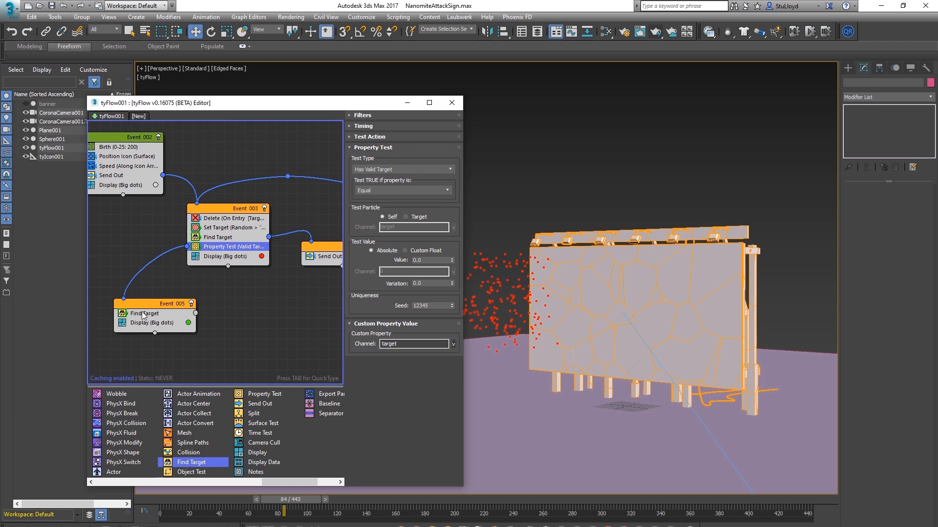
Extend the animation range to 512 frames and scrub through it in the four-viewport layout to check the particles' attack on the sign
{"action": "middle_click_drag", "start_coordinate": [752, 267], "coordinate": [658, 251]}
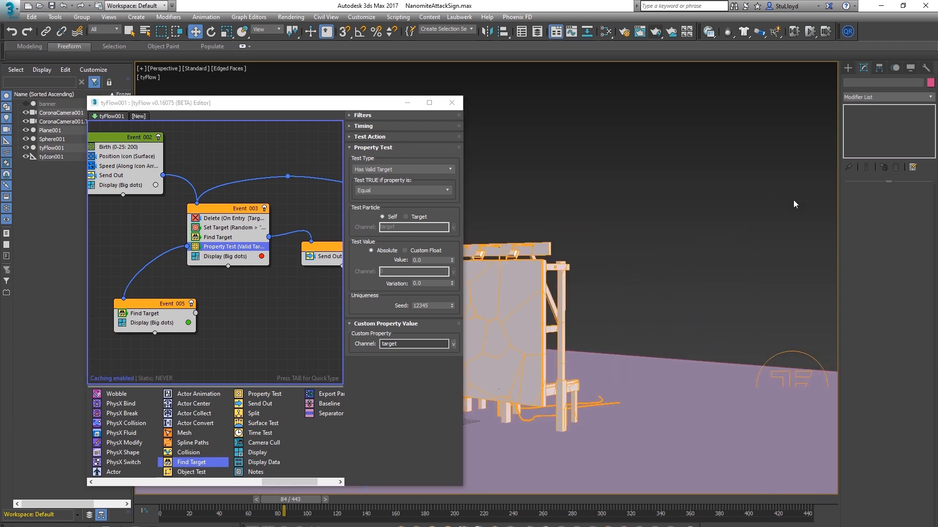
{"action": "middle_click_drag", "start_coordinate": [630, 214], "coordinate": [502, 236]}
{"action": "middle_click_drag", "start_coordinate": [581, 270], "coordinate": [757, 258]}
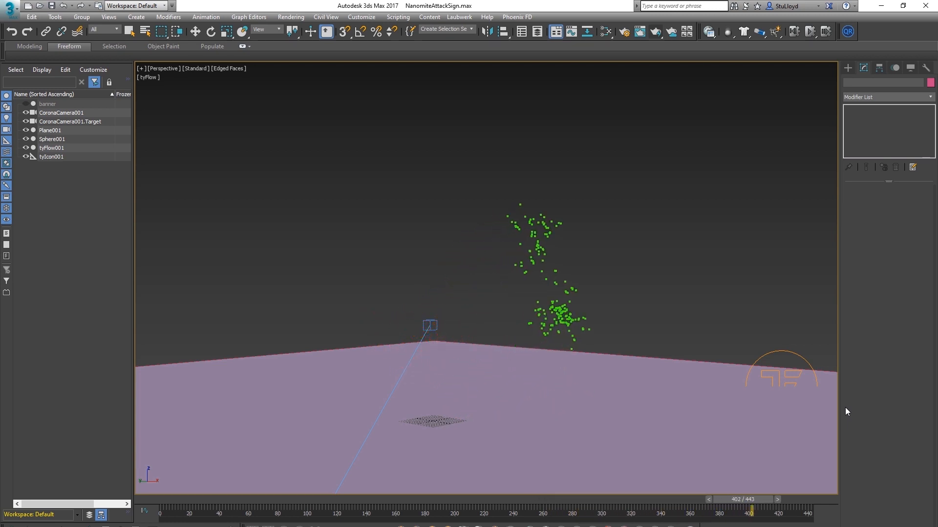
{"action": "left_click", "coordinate": [874, 526]}
{"action": "left_click_drag", "start_coordinate": [569, 499], "coordinate": [784, 478]}
{"action": "key", "text": "w"}
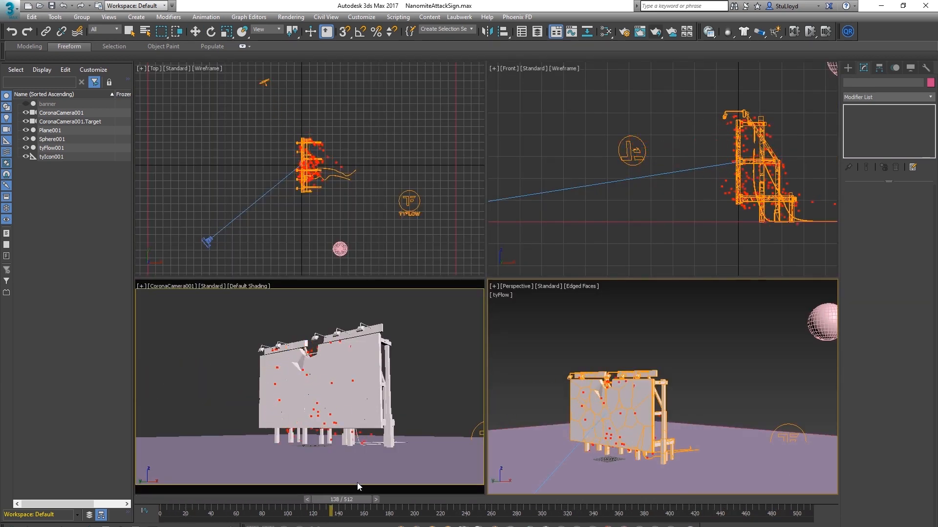
{"action": "left_click_drag", "start_coordinate": [493, 475], "coordinate": [355, 411]}
{"action": "key", "text": "w"}
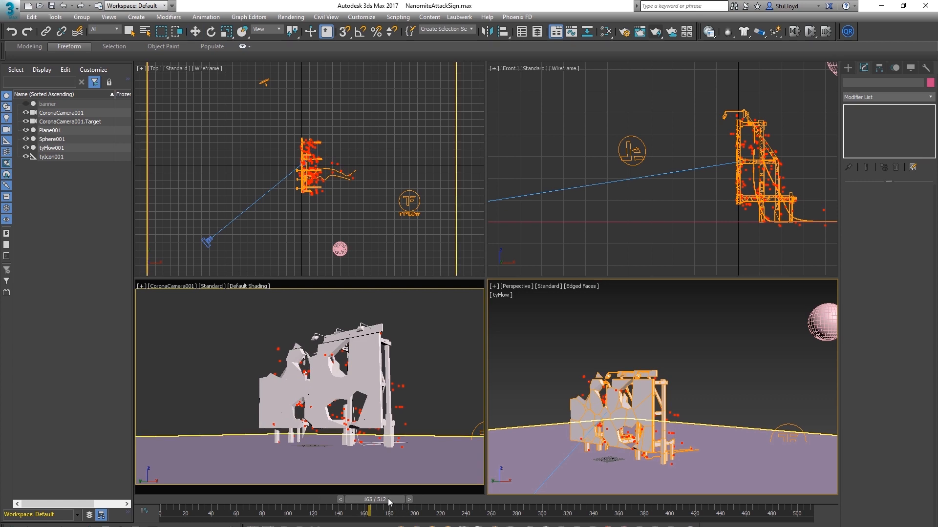
{"action": "left_click_drag", "start_coordinate": [388, 498], "coordinate": [425, 498]}
{"action": "key", "text": "Home"}
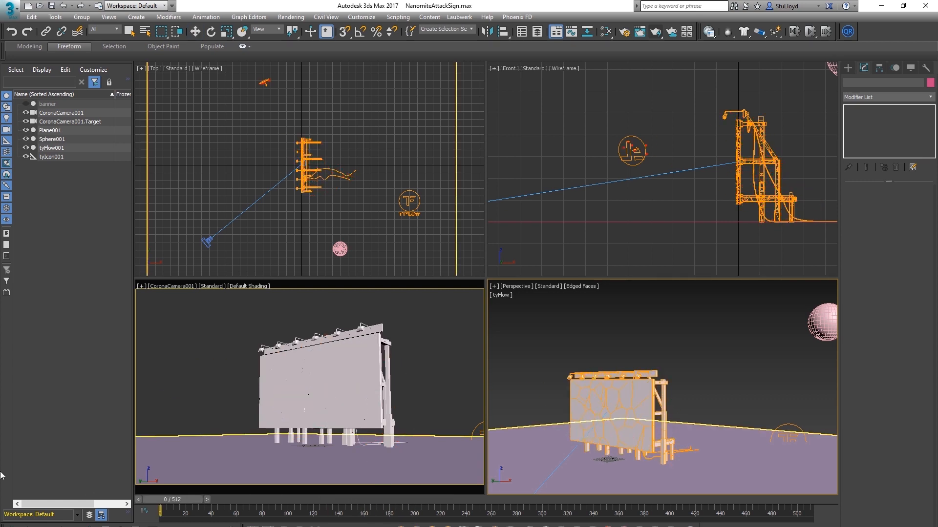
Reopen the tyFlow editor, set the velocity of Event_003's Find Target operator to 50 cm, and scrub the animation to check it
{"action": "key", "text": "alt+w"}
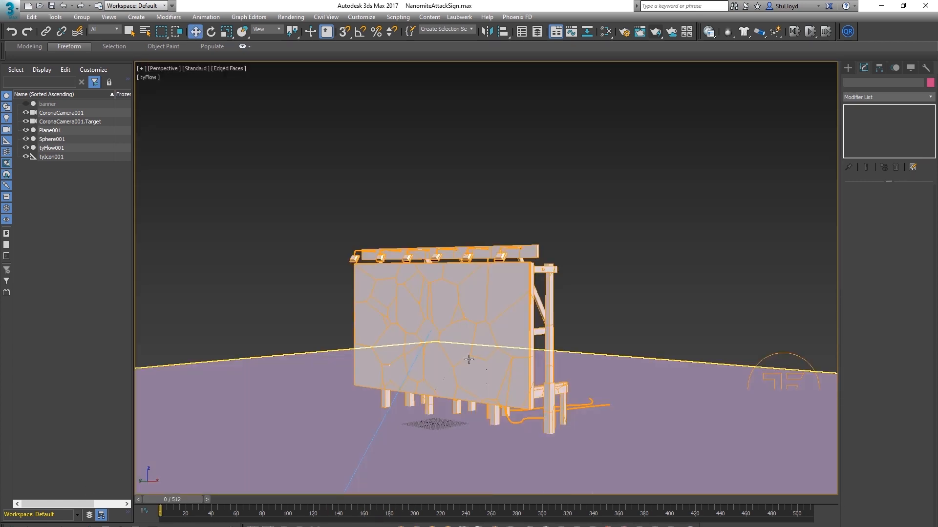
{"action": "middle_click_drag", "start_coordinate": [471, 358], "coordinate": [554, 374]}
{"action": "double_click", "coordinate": [534, 467]}
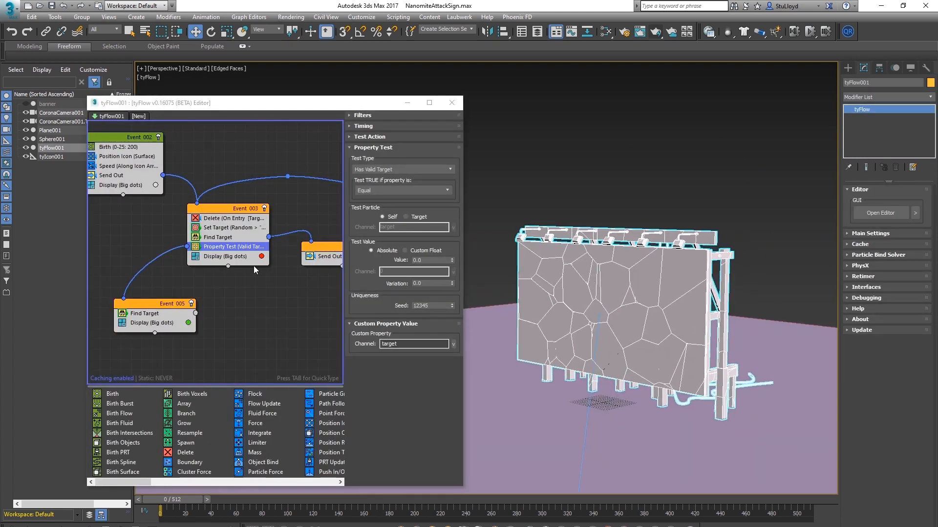
{"action": "left_click", "coordinate": [217, 266]}
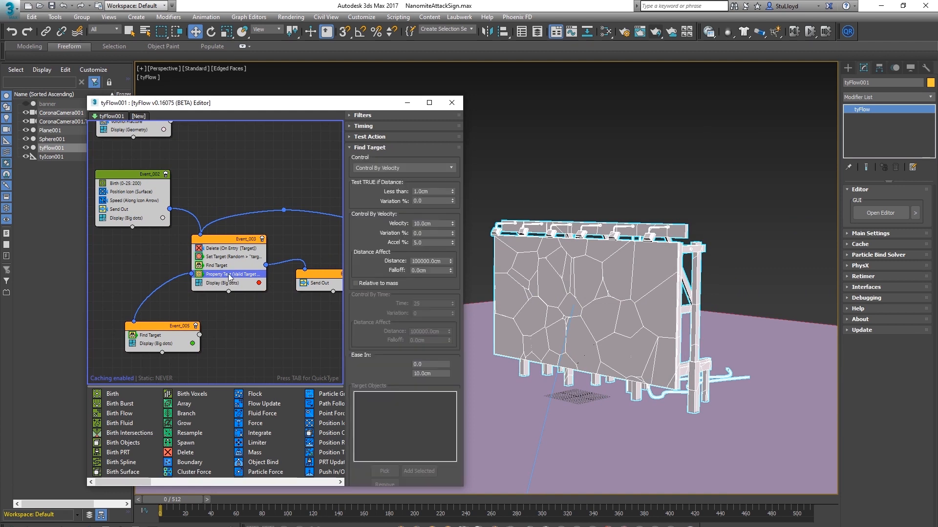
{"action": "left_click", "coordinate": [386, 224]}
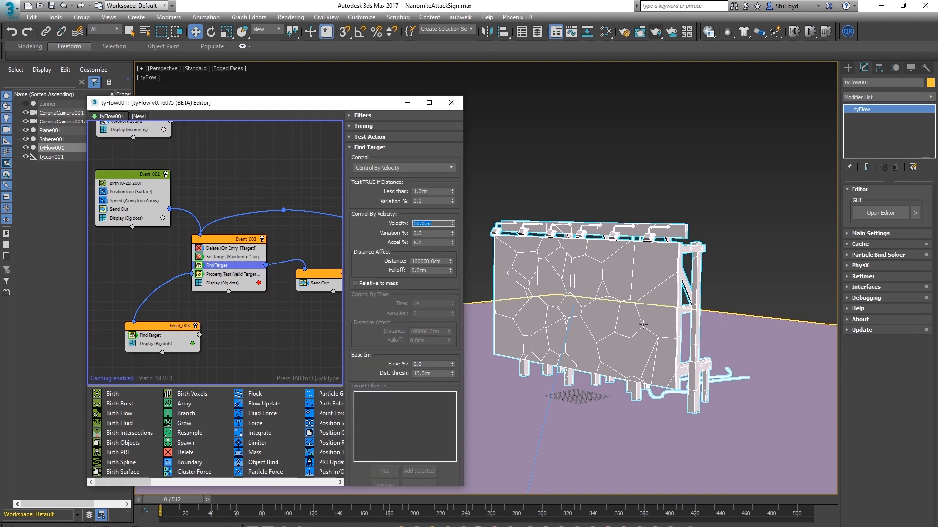
{"action": "left_click_drag", "start_coordinate": [273, 102], "coordinate": [219, 92]}
{"action": "left_click_drag", "start_coordinate": [183, 500], "coordinate": [377, 487]}
{"action": "right_click", "coordinate": [378, 486]}
Set the velocity variation of Event_003's Find Target to 25% and scrub to about frame 99 to check the attack
{"action": "left_click", "coordinate": [384, 224]}
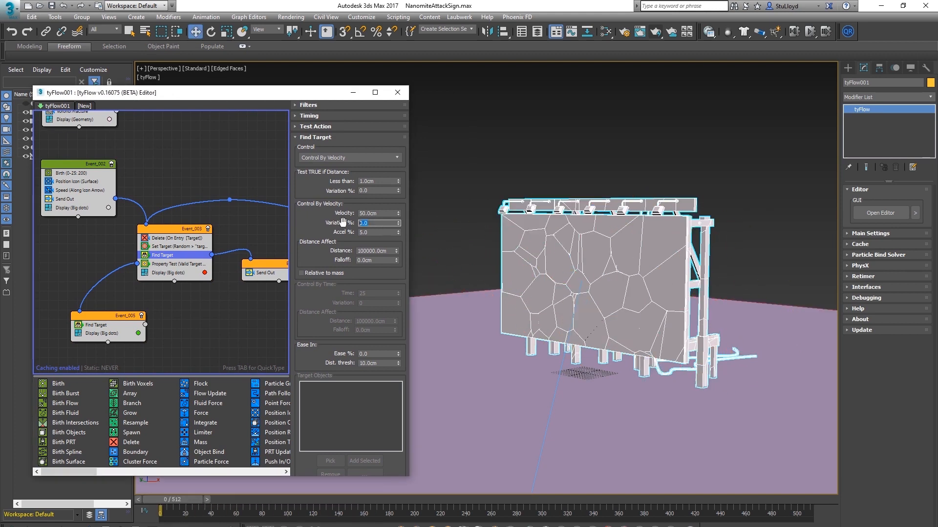
{"action": "type", "text": "25"}
{"action": "key", "text": "Return"}
{"action": "left_click_drag", "start_coordinate": [183, 500], "coordinate": [293, 500]}
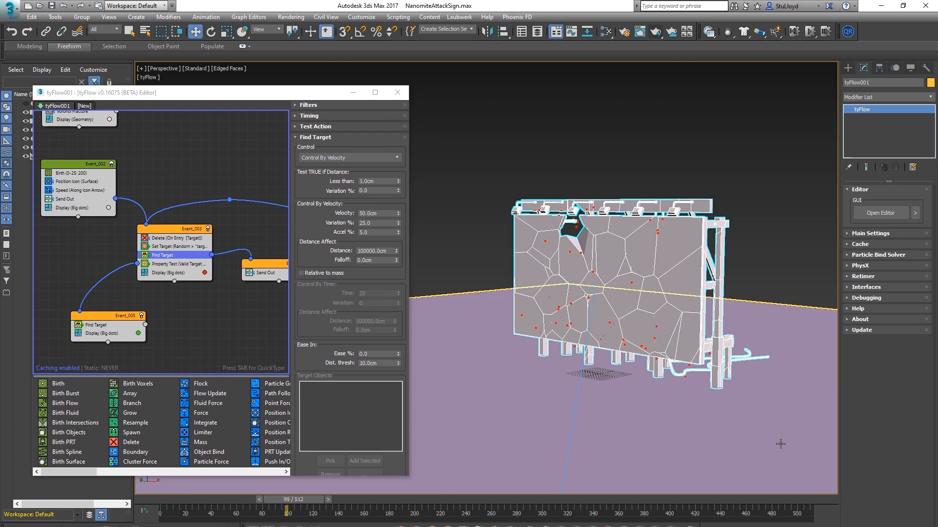
{"action": "key", "text": "Home"}
Add a Slow operator below Find Target in Event_003, play the simulation, and return to frame 0
{"action": "scroll", "coordinate": [137, 412], "scroll_direction": "down", "scroll_amount": 3}
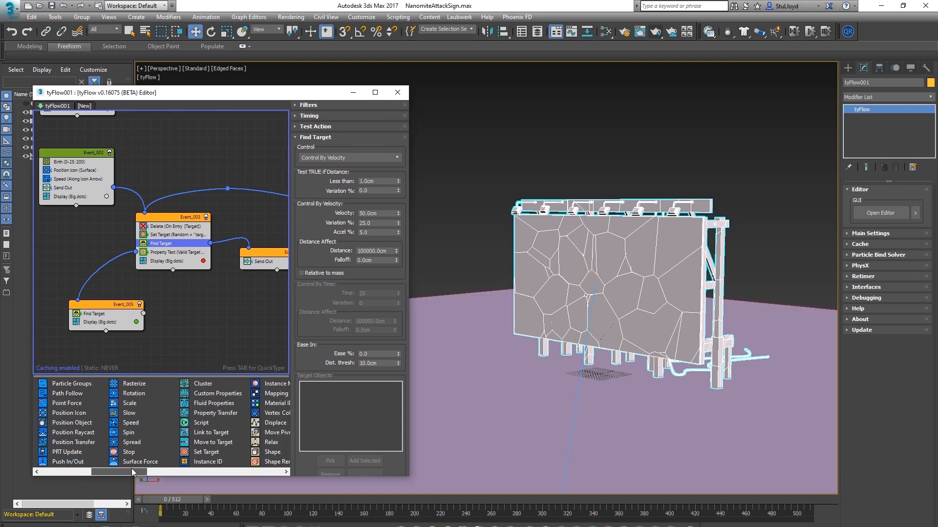
{"action": "left_click_drag", "start_coordinate": [137, 412], "coordinate": [166, 252]}
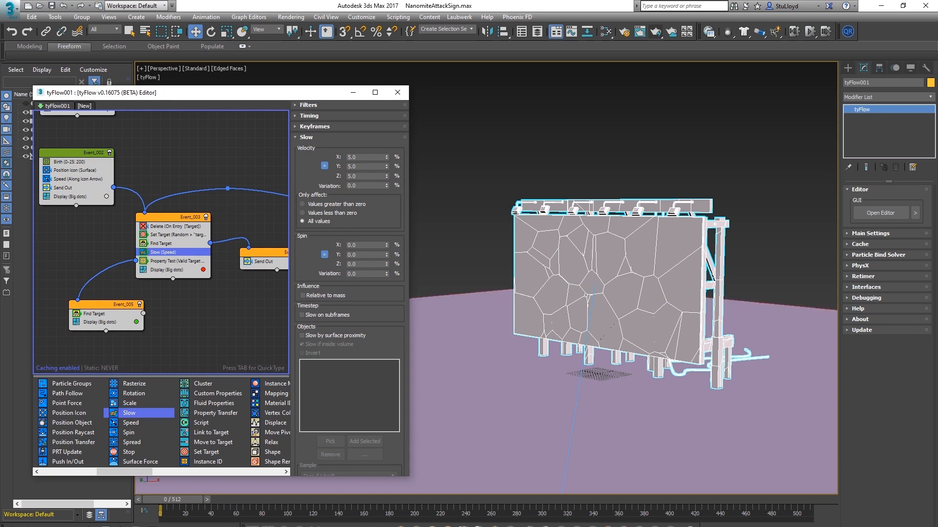
{"action": "key", "text": "/"}
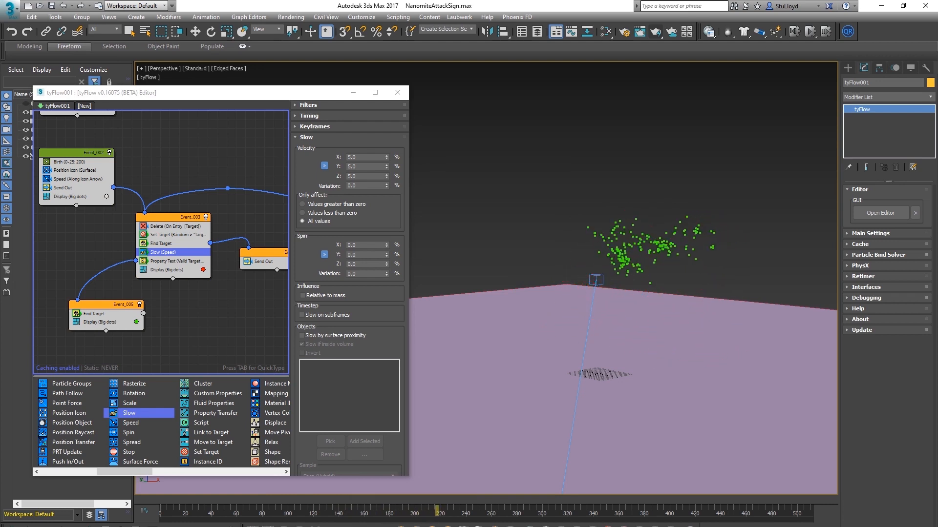
{"action": "key", "text": "Home"}
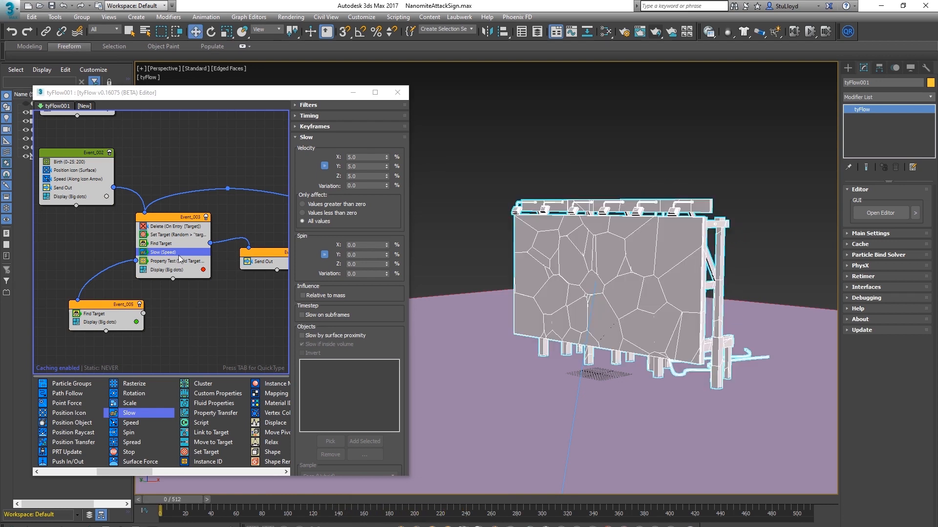
Set Event_005's Find Target velocity to 50 cm with 25% variation and copy the Slow operator from Event_003 into Event_005
{"action": "middle_click_drag", "start_coordinate": [128, 314], "coordinate": [137, 294]}
{"action": "left_click", "coordinate": [101, 295]}
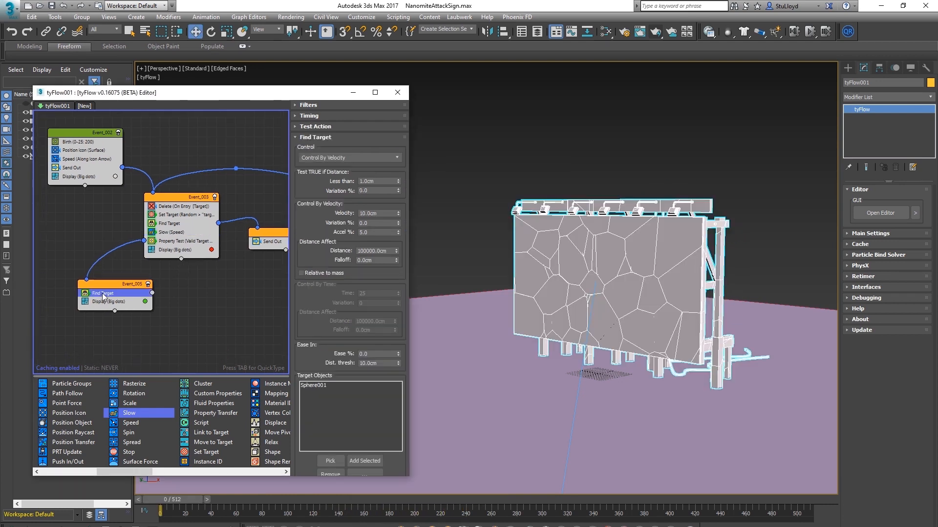
{"action": "double_click", "coordinate": [377, 213]}
{"action": "type", "text": "50"}
{"action": "key", "text": "Tab"}
{"action": "type", "text": "25"}
{"action": "key", "text": "Return"}
{"action": "left_click_drag", "start_coordinate": [170, 233], "coordinate": [107, 299]}
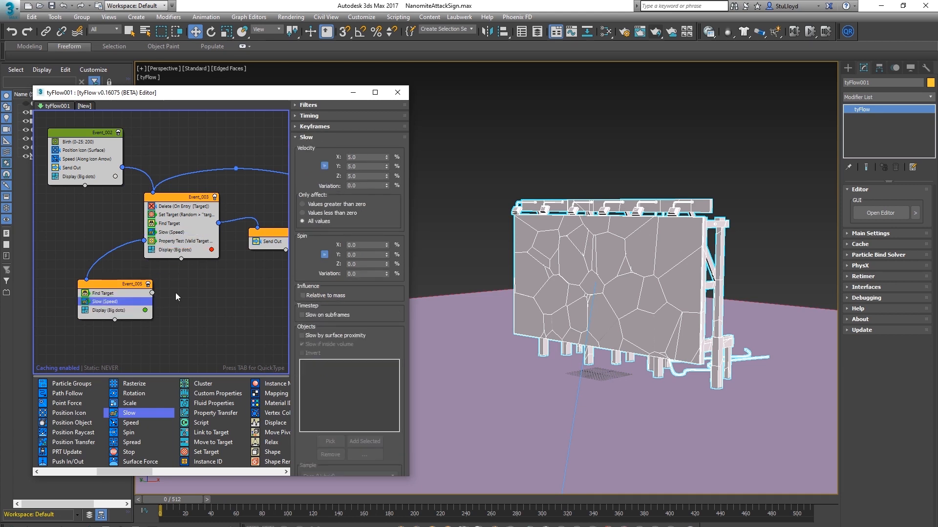
Set Event_002's Birth operator to a total of 1000 particles, ending at frame 50
{"action": "middle_click_drag", "start_coordinate": [515, 286], "coordinate": [485, 287]}
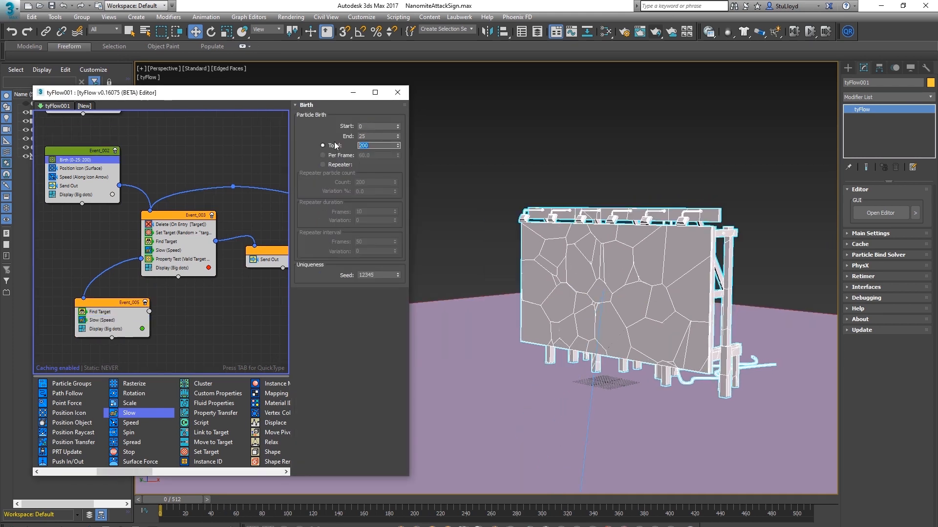
{"action": "type", "text": "0"}
{"action": "key", "text": "Return"}
{"action": "double_click", "coordinate": [369, 136]}
{"action": "type", "text": "50"}
Set the Voronoi Fracture in Event_001 to 5000 points and play the animation to check the sign's smaller pieces
{"action": "middle_click_drag", "start_coordinate": [192, 171], "coordinate": [205, 227]}
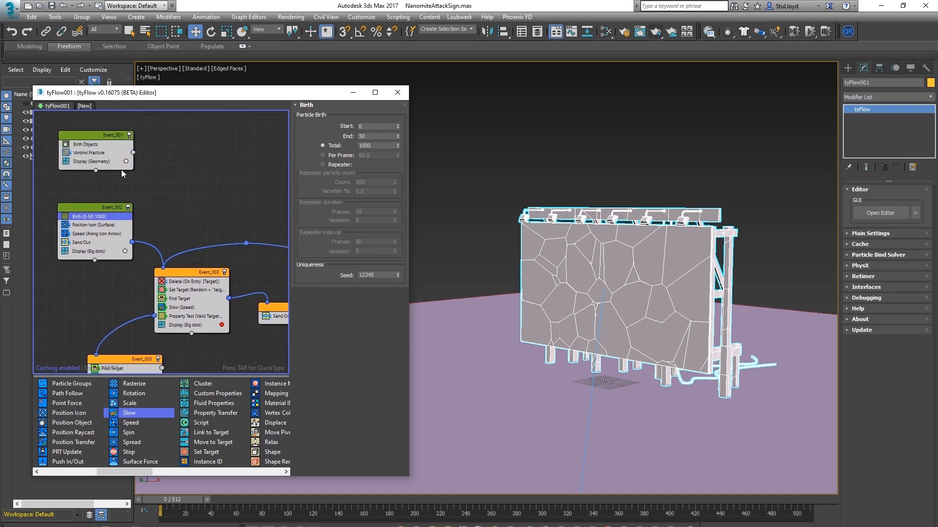
{"action": "left_click", "coordinate": [90, 153]}
{"action": "double_click", "coordinate": [364, 145]}
{"action": "type", "text": "200"}
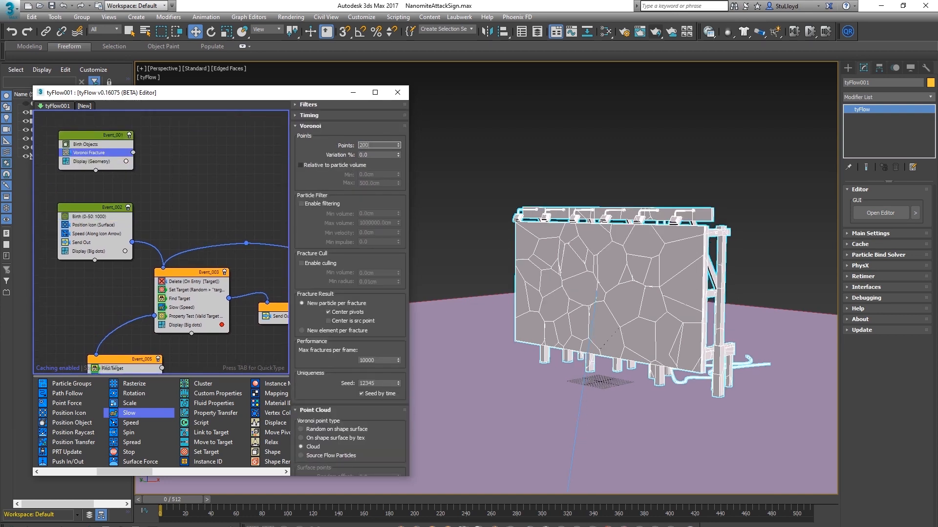
{"action": "type", "text": "5000"}
{"action": "key", "text": "Return"}
{"action": "key", "text": "slash"}
{"action": "left_click", "coordinate": [406, 484]}
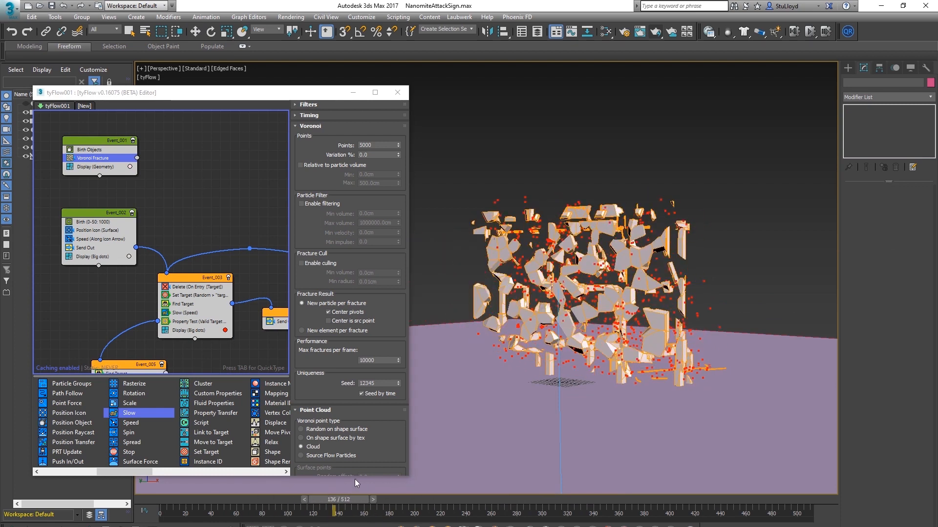
{"action": "key", "text": "w"}
{"action": "middle_click_drag", "start_coordinate": [654, 374], "coordinate": [608, 368], "text": "alt"}
{"action": "left_click_drag", "start_coordinate": [364, 503], "coordinate": [200, 509]}
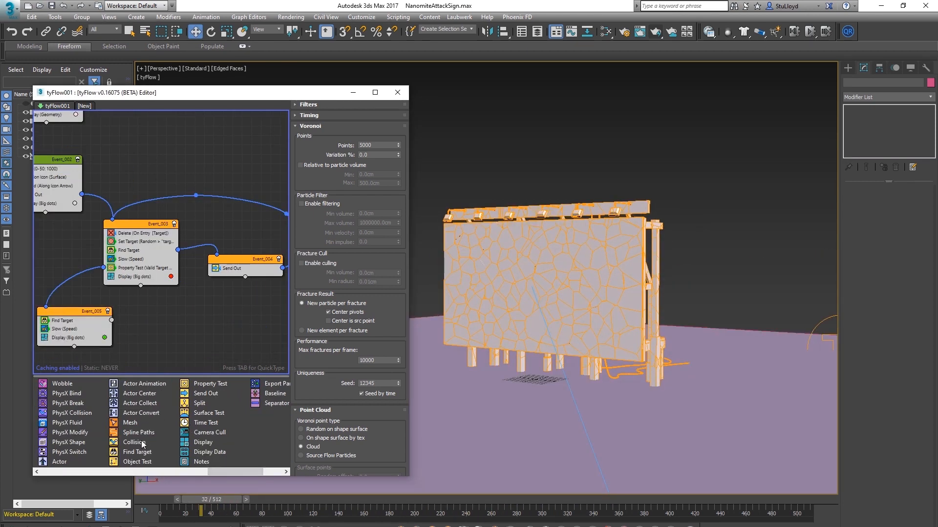
Add a Collision operator after Slow in Event_003, try picking the sign as its collider, and scrub the animation to check it
{"action": "left_click_drag", "start_coordinate": [141, 442], "coordinate": [138, 269]}
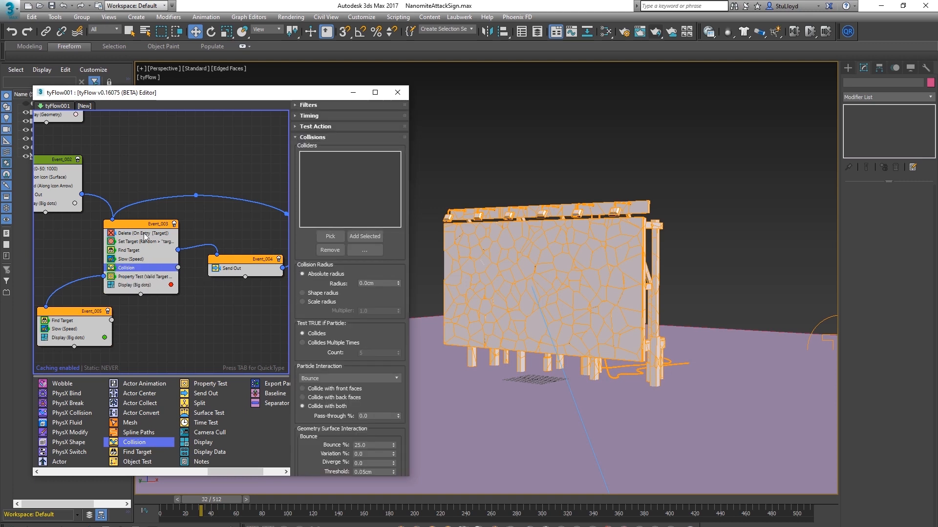
{"action": "left_click", "coordinate": [330, 237]}
{"action": "left_click", "coordinate": [613, 308]}
{"action": "left_click_drag", "start_coordinate": [230, 499], "coordinate": [371, 497]}
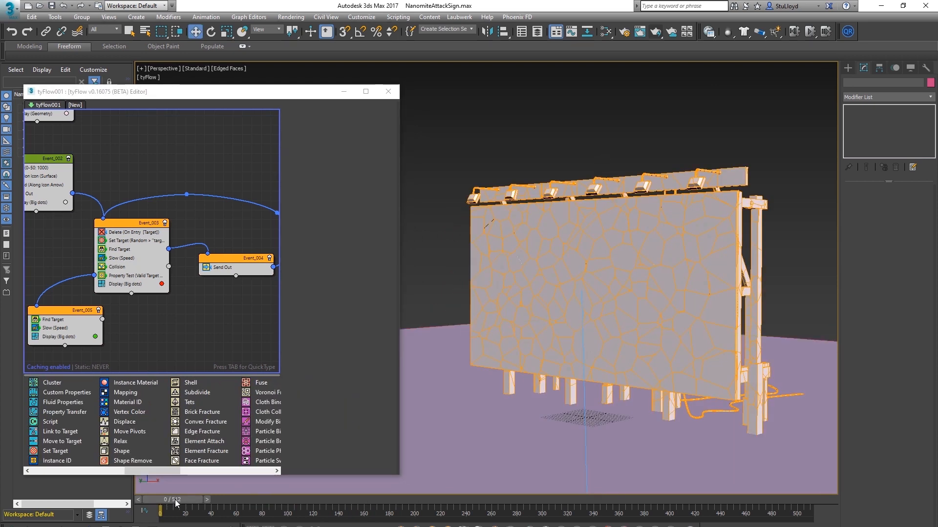
{"action": "left_click_drag", "start_coordinate": [176, 503], "coordinate": [381, 447]}
{"action": "key", "text": "w"}
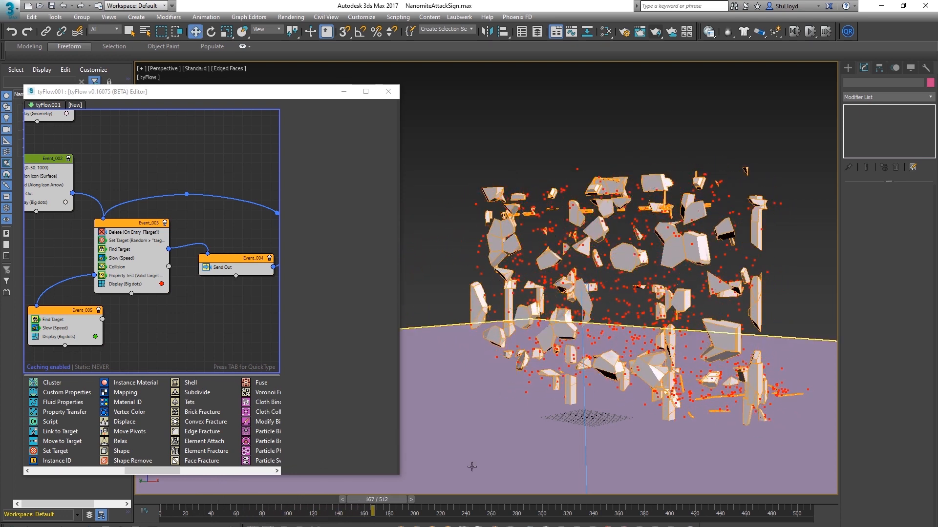
{"action": "left_click_drag", "start_coordinate": [376, 500], "coordinate": [357, 500]}
Add PhysX Shape and PhysX Bind operators below the Voronoi Fracture in Event_001
{"action": "middle_click_drag", "start_coordinate": [103, 134], "coordinate": [160, 228]}
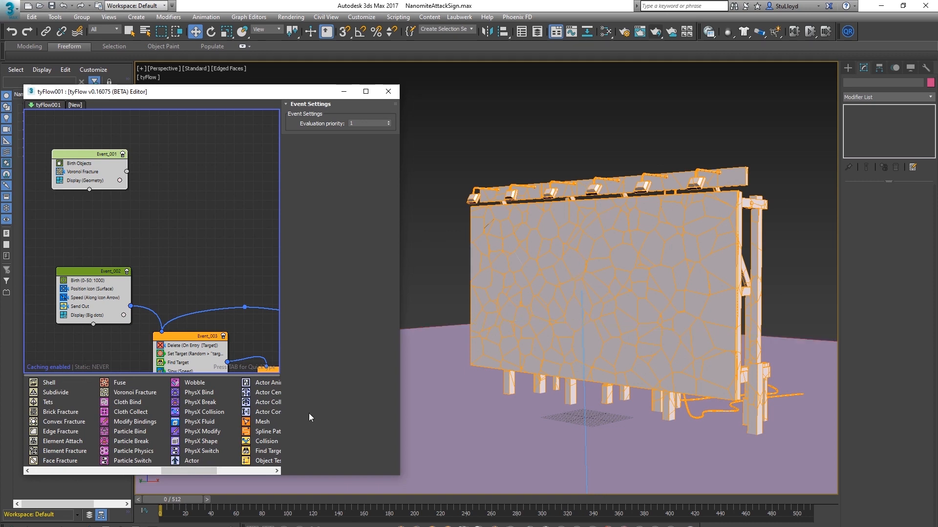
{"action": "left_click_drag", "start_coordinate": [201, 443], "coordinate": [88, 182]}
{"action": "mouse_move", "coordinate": [149, 499]}
{"action": "left_mouse_down"}
{"action": "mouse_move", "coordinate": [221, 505]}
{"action": "mouse_move", "coordinate": [149, 505]}
{"action": "left_mouse_up"}
{"action": "left_click_drag", "start_coordinate": [199, 393], "coordinate": [97, 193]}
{"action": "left_click_drag", "start_coordinate": [178, 499], "coordinate": [159, 504]}
Add a PhysX Switch operator set to Kinematic below PhysX Bind in Event_001 and return to frame 0
{"action": "left_click", "coordinate": [201, 441]}
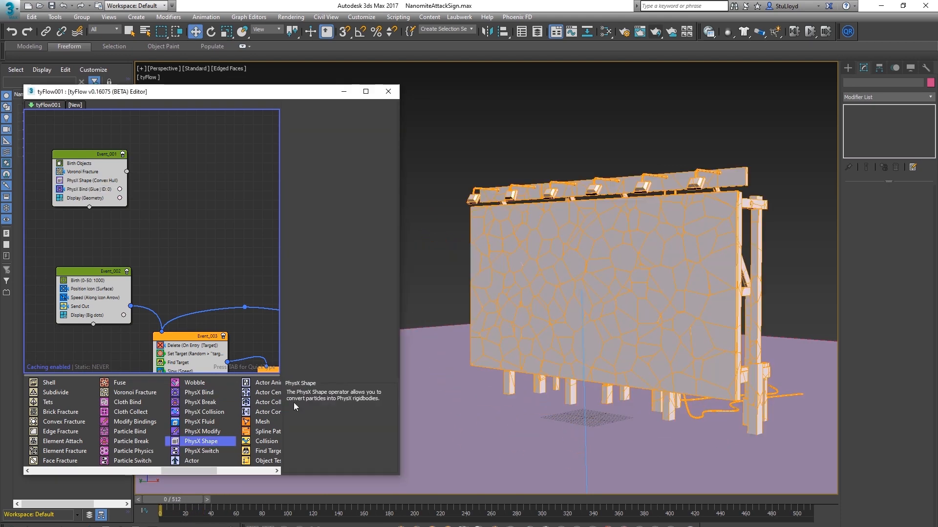
{"action": "left_click_drag", "start_coordinate": [209, 452], "coordinate": [84, 195]}
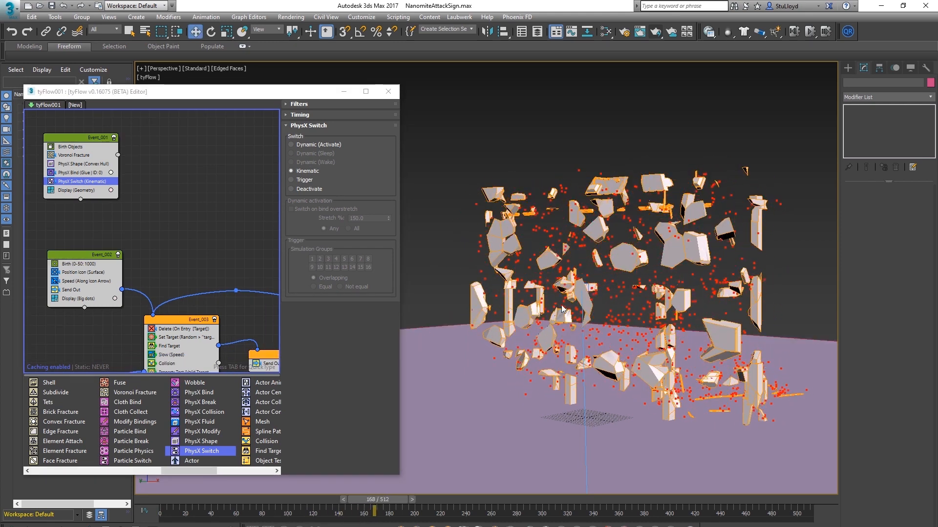
{"action": "left_click_drag", "start_coordinate": [377, 502], "coordinate": [169, 503]}
Disable the Delete operator in Event_003 and reposition Event_001 slightly higher above Event_002
{"action": "left_click", "coordinate": [181, 329]}
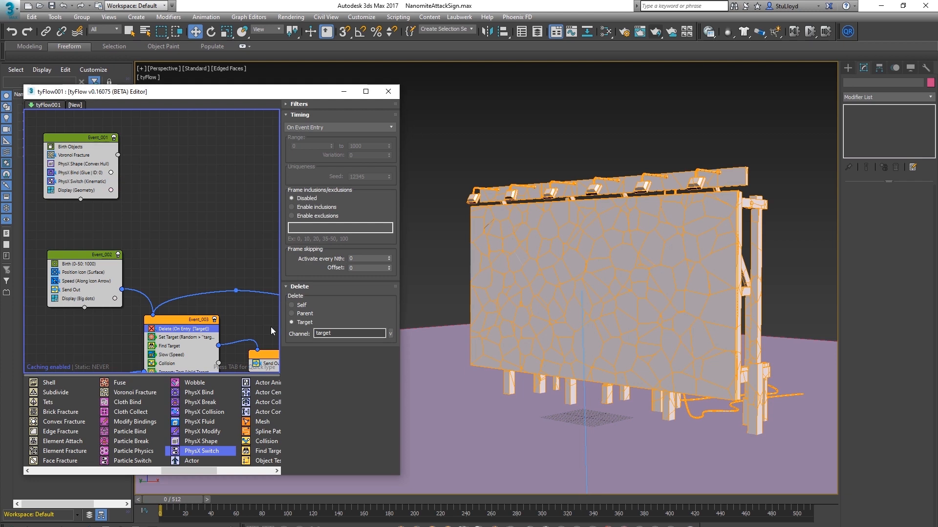
{"action": "middle_click_drag", "start_coordinate": [138, 196], "coordinate": [134, 190]}
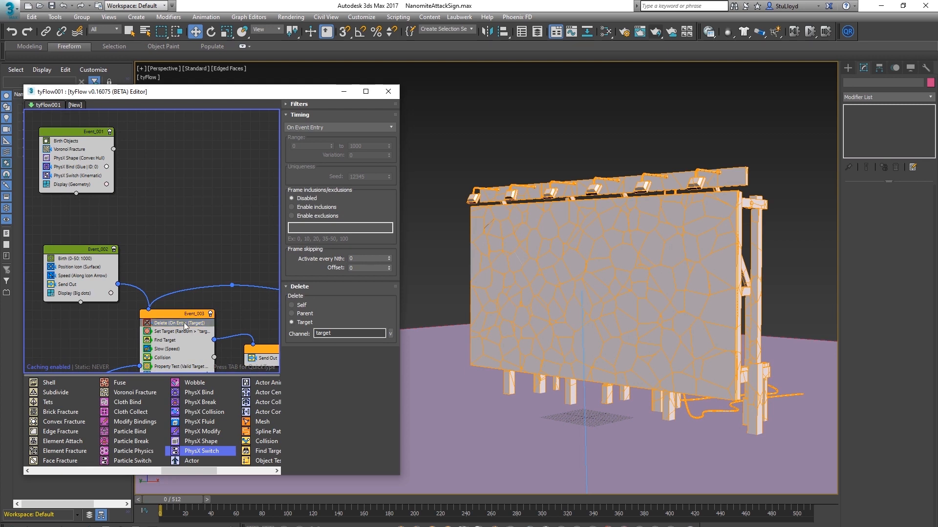
{"action": "middle_click_drag", "start_coordinate": [176, 242], "coordinate": [182, 287]}
{"action": "left_click_drag", "start_coordinate": [75, 174], "coordinate": [84, 154]}
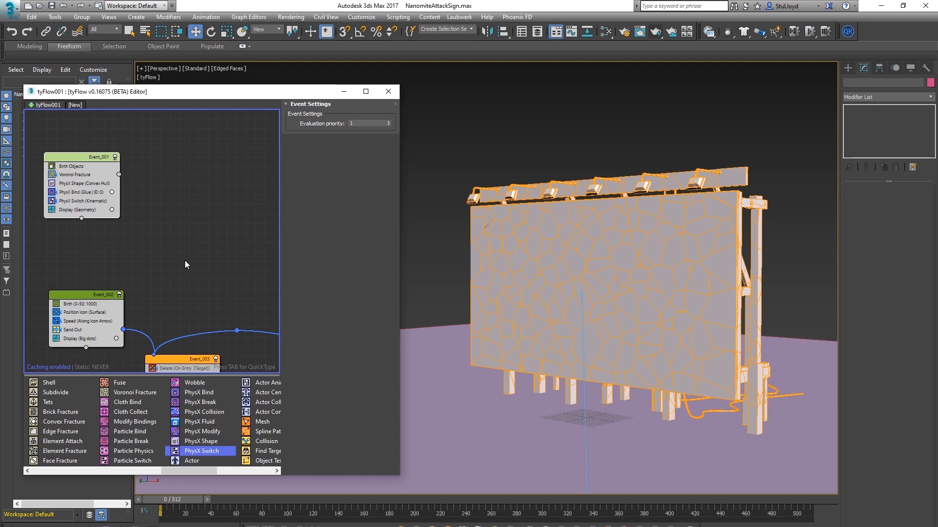
Add a Property Test operator below PhysX Switch in Event_001 and set its test type to Neighbors
{"action": "left_click_drag", "start_coordinate": [190, 473], "coordinate": [237, 464]}
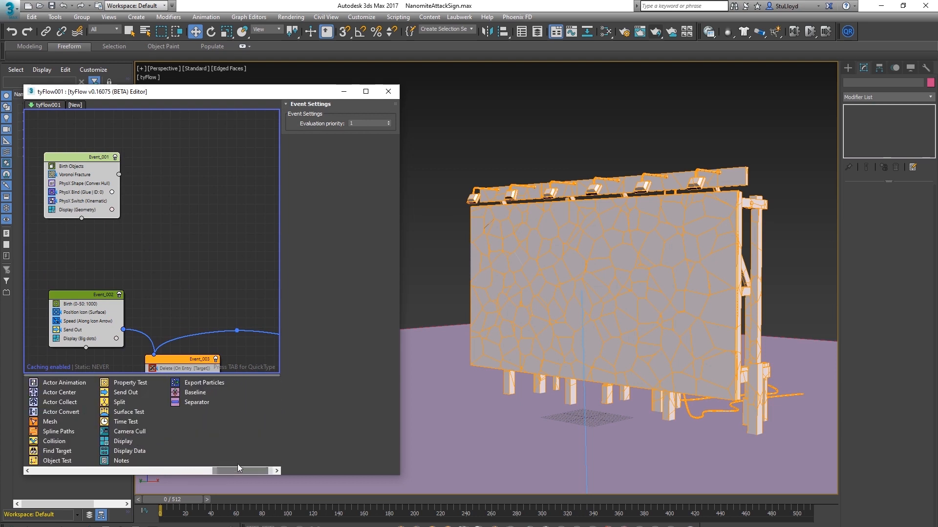
{"action": "left_click_drag", "start_coordinate": [127, 383], "coordinate": [103, 229]}
{"action": "middle_click_drag", "start_coordinate": [117, 254], "coordinate": [130, 236]}
{"action": "left_click", "coordinate": [382, 158]}
{"action": "left_click_drag", "start_coordinate": [388, 197], "coordinate": [393, 274]}
{"action": "left_click", "coordinate": [314, 230]}
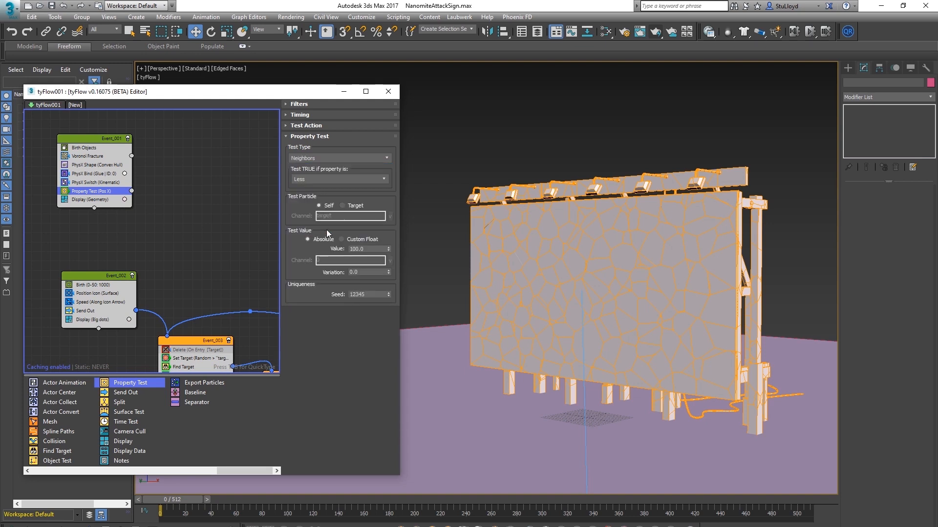
Make the Event_001 Property Test true at Greater or Equal to 1, with a 5 cm neighbor radius
{"action": "left_click", "coordinate": [383, 179]}
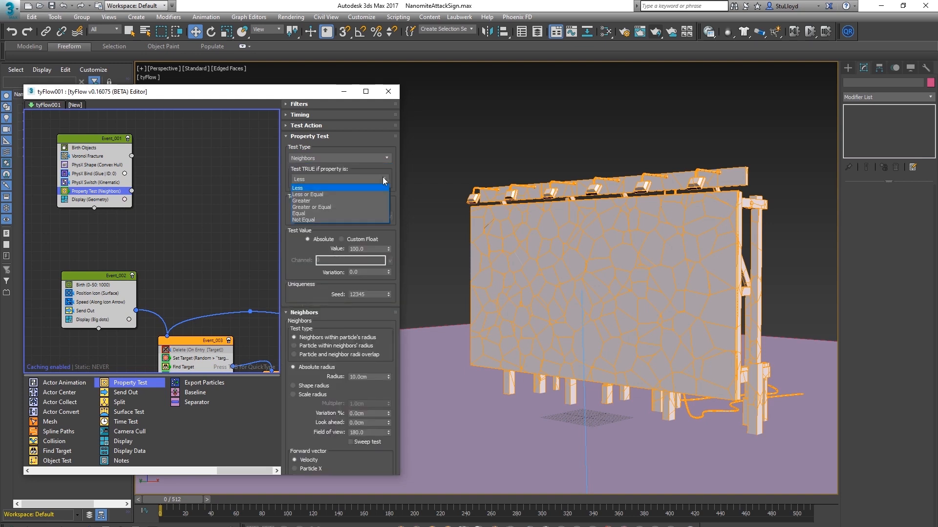
{"action": "left_click", "coordinate": [309, 207]}
{"action": "double_click", "coordinate": [369, 250]}
{"action": "type", "text": "1"}
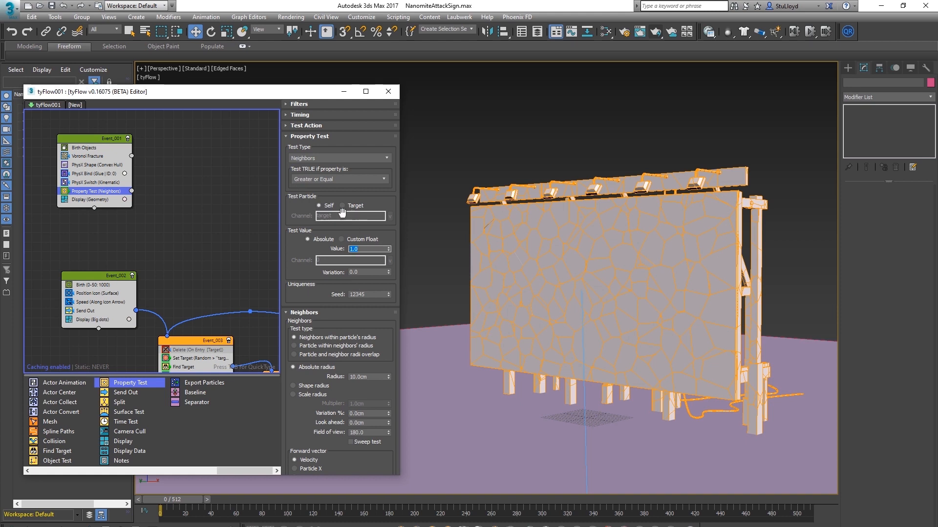
{"action": "key", "text": "Tab"}
{"action": "type", "text": "5"}
{"action": "middle_click_drag", "start_coordinate": [562, 292], "coordinate": [560, 293]}
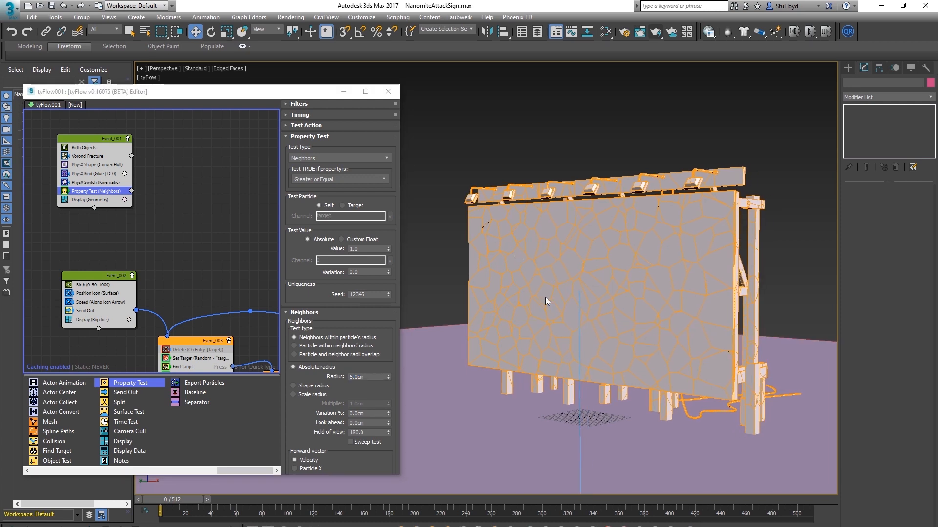
Create a new event with a PhysX Switch operator between Event_001 and Event_002 and connect the Property Test output to it
{"action": "middle_click_drag", "start_coordinate": [154, 235], "coordinate": [152, 226]}
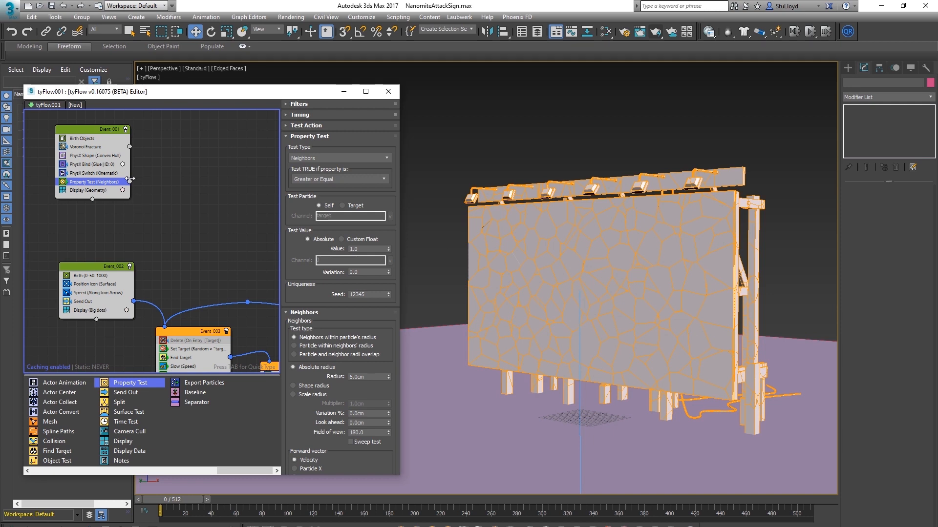
{"action": "middle_click_drag", "start_coordinate": [157, 216], "coordinate": [146, 216]}
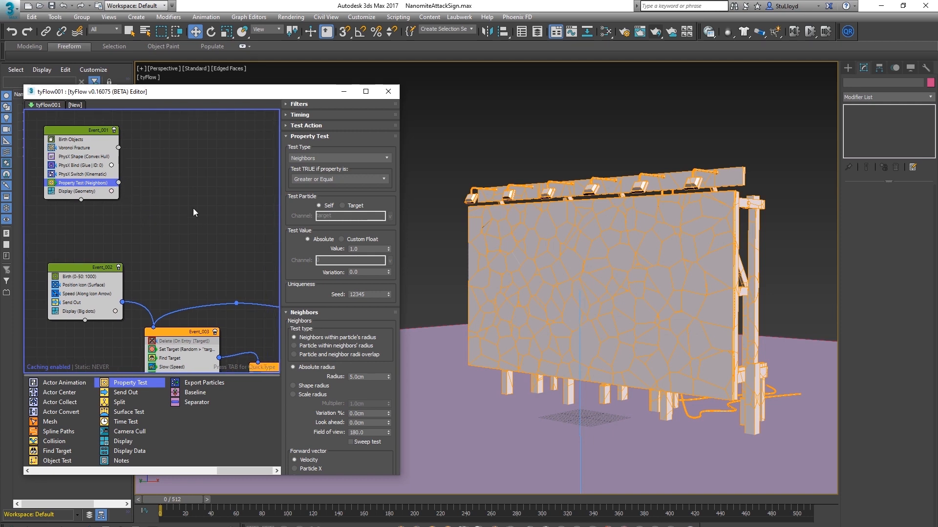
{"action": "left_click_drag", "start_coordinate": [226, 471], "coordinate": [176, 205]}
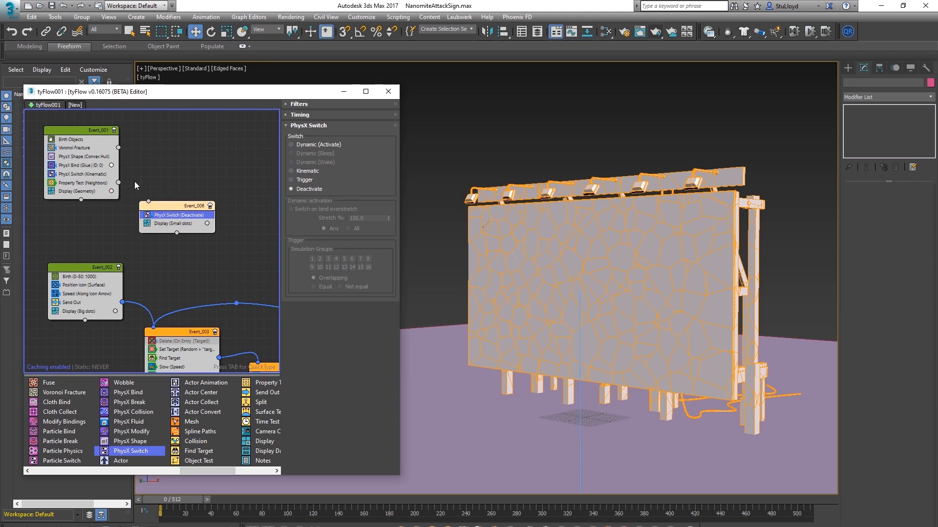
{"action": "left_click_drag", "start_coordinate": [146, 180], "coordinate": [149, 202]}
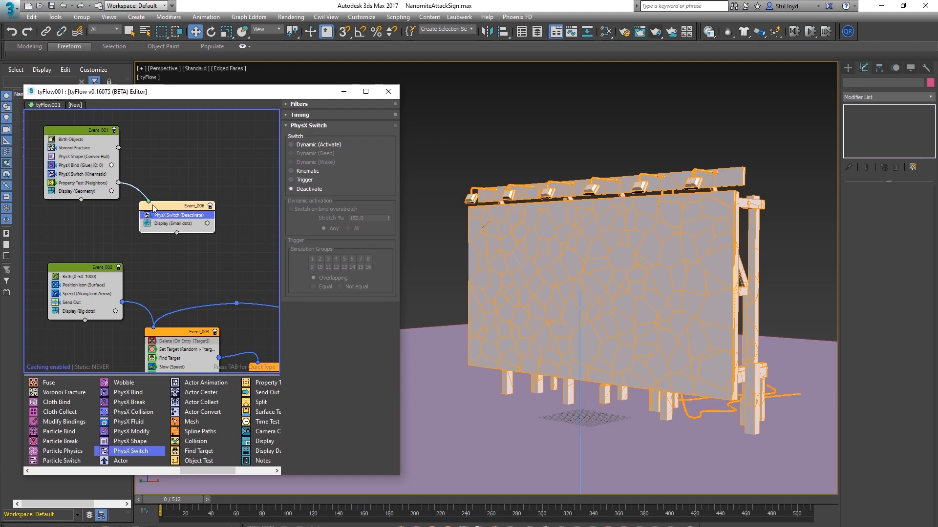
Set the Display operator in Event_006 to Geometry and change its display colour to saturated blue
{"action": "left_click", "coordinate": [177, 222]}
{"action": "left_click", "coordinate": [343, 123]}
{"action": "left_click", "coordinate": [303, 171]}
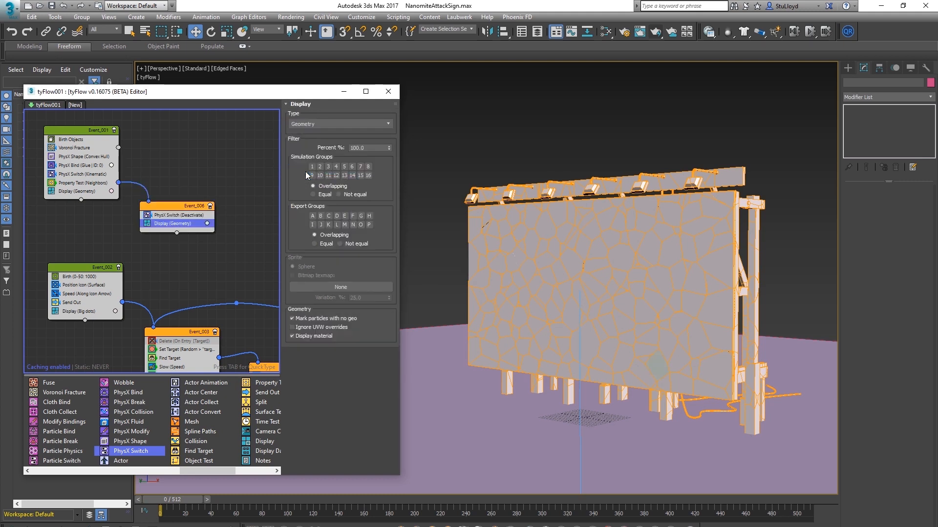
{"action": "left_click", "coordinate": [207, 223]}
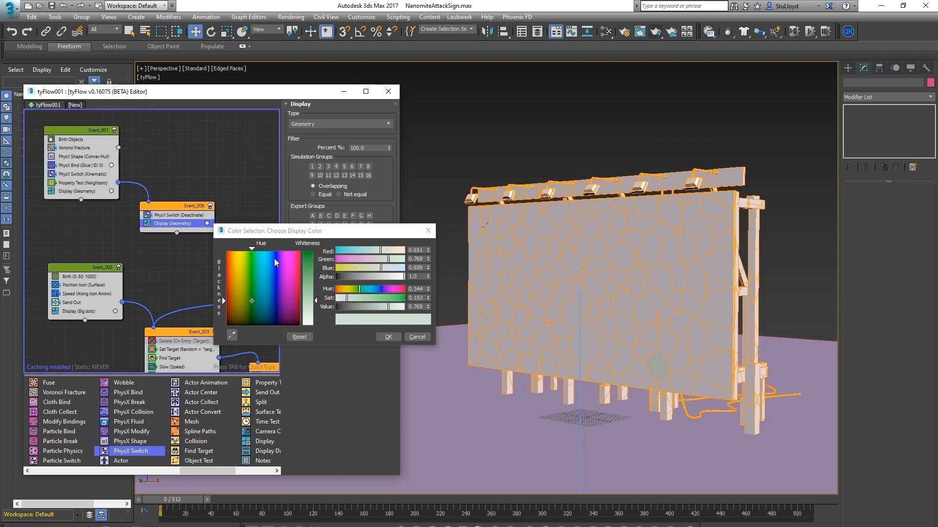
{"action": "left_click_drag", "start_coordinate": [274, 263], "coordinate": [276, 251]}
{"action": "left_click_drag", "start_coordinate": [308, 300], "coordinate": [301, 262]}
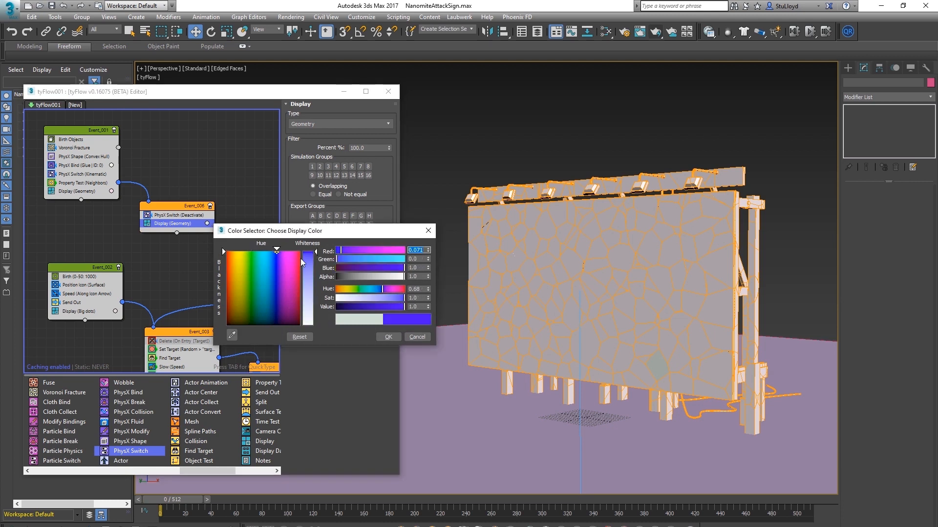
{"action": "left_click", "coordinate": [388, 337]}
Play the animation to check which sign pieces enter Event_006, return to frame 0 and review the Property Test
{"action": "key", "text": "/"}
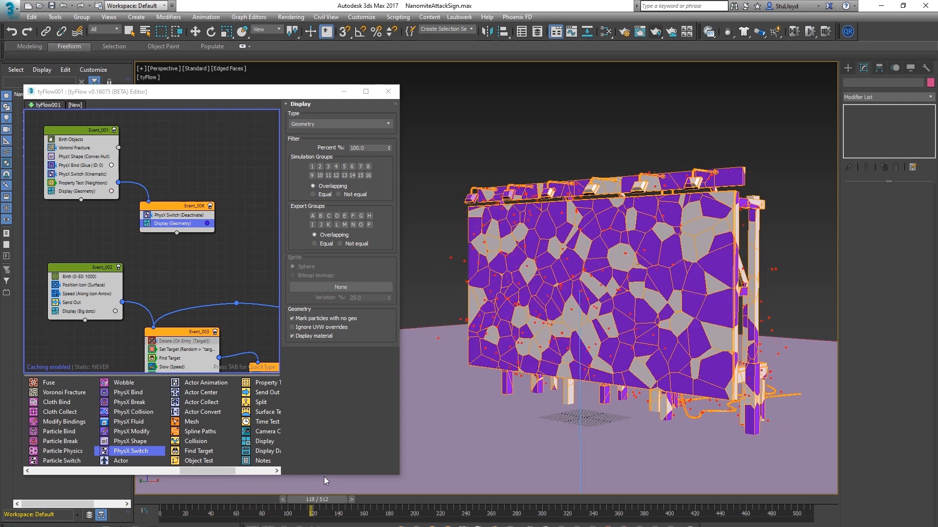
{"action": "left_click_drag", "start_coordinate": [340, 503], "coordinate": [166, 503]}
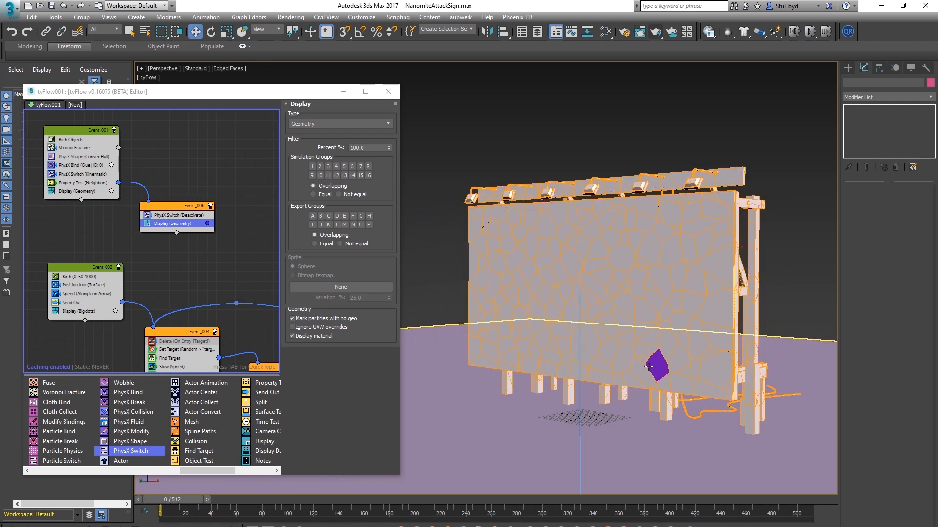
{"action": "left_click", "coordinate": [81, 182]}
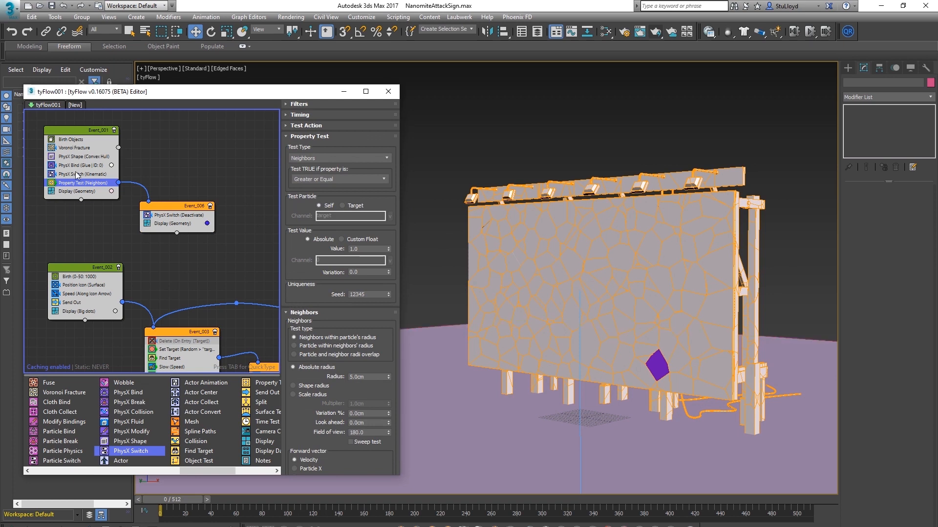
Add a Particle Groups operator below Birth in Event_002 and assign its particles to simulation group 1
{"action": "middle_click_drag", "start_coordinate": [103, 333], "coordinate": [106, 320]}
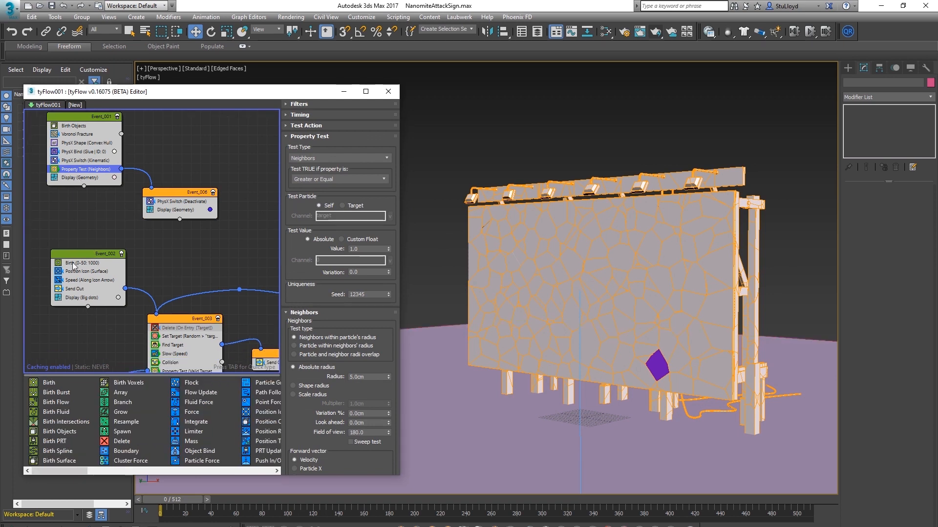
{"action": "left_click_drag", "start_coordinate": [92, 256], "coordinate": [94, 255]}
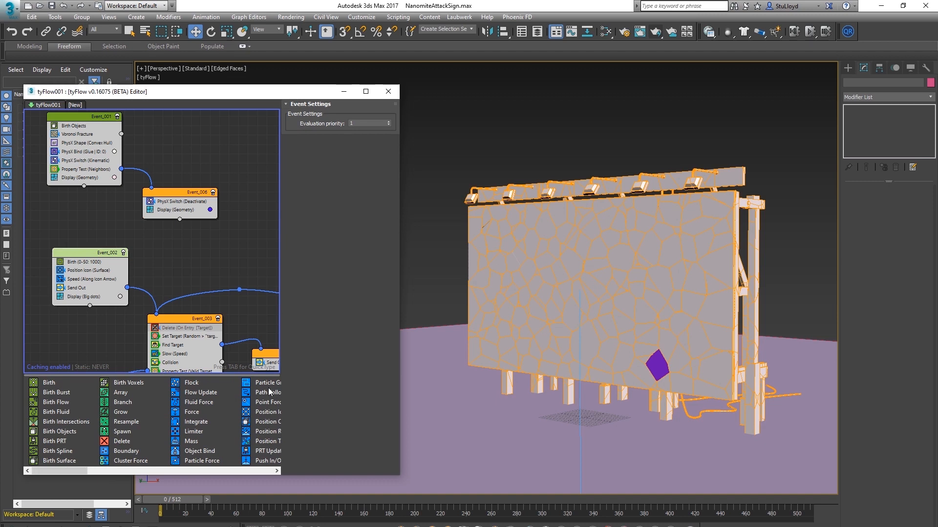
{"action": "left_click_drag", "start_coordinate": [268, 387], "coordinate": [83, 272]}
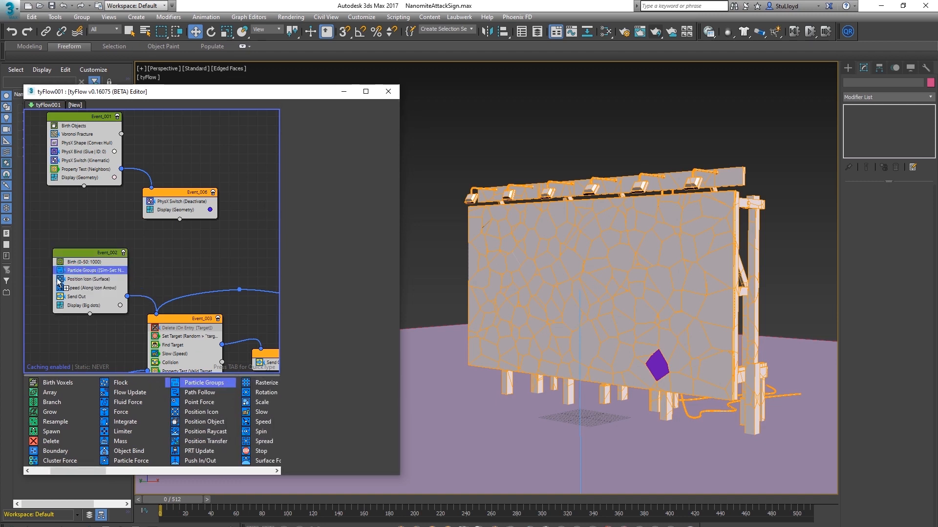
{"action": "left_click", "coordinate": [96, 271]}
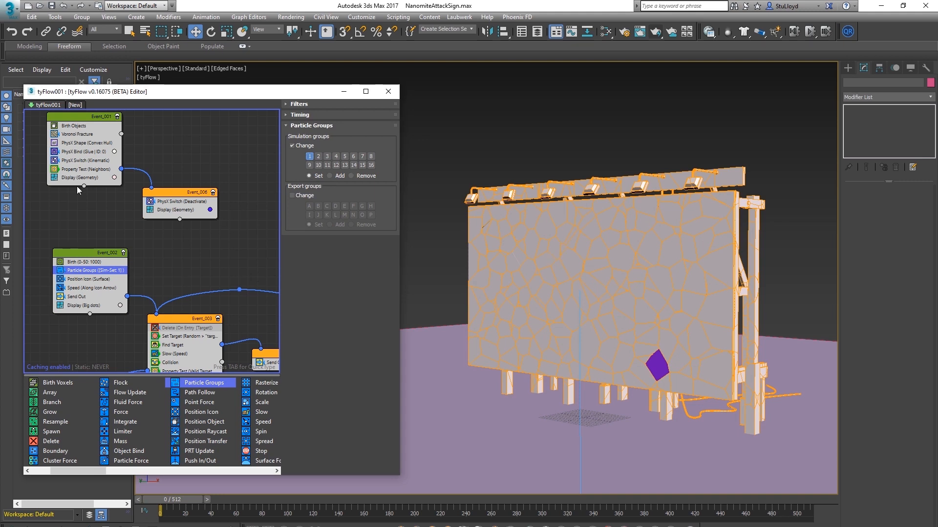
Limit the Event_001 Property Test to neighbors in simulation group 1, and scrub the animation to check it
{"action": "left_click", "coordinate": [88, 169]}
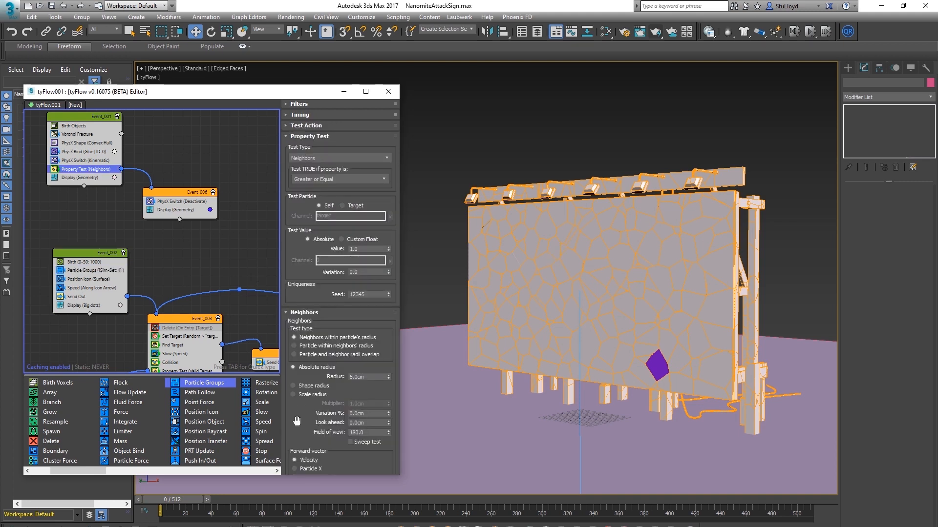
{"action": "scroll", "coordinate": [292, 185], "scroll_direction": "down", "scroll_amount": 3}
{"action": "left_click", "coordinate": [293, 182]}
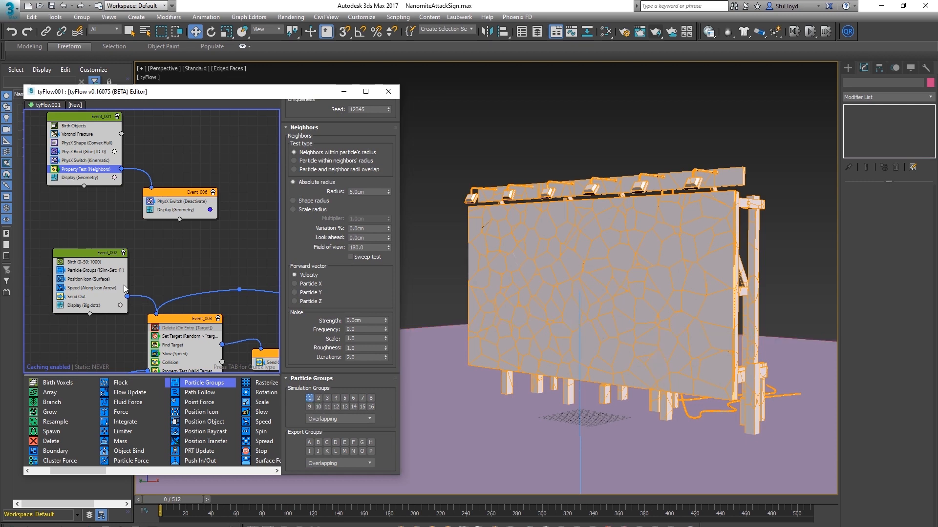
{"action": "left_click_drag", "start_coordinate": [185, 501], "coordinate": [152, 484]}
{"action": "key", "text": "w"}
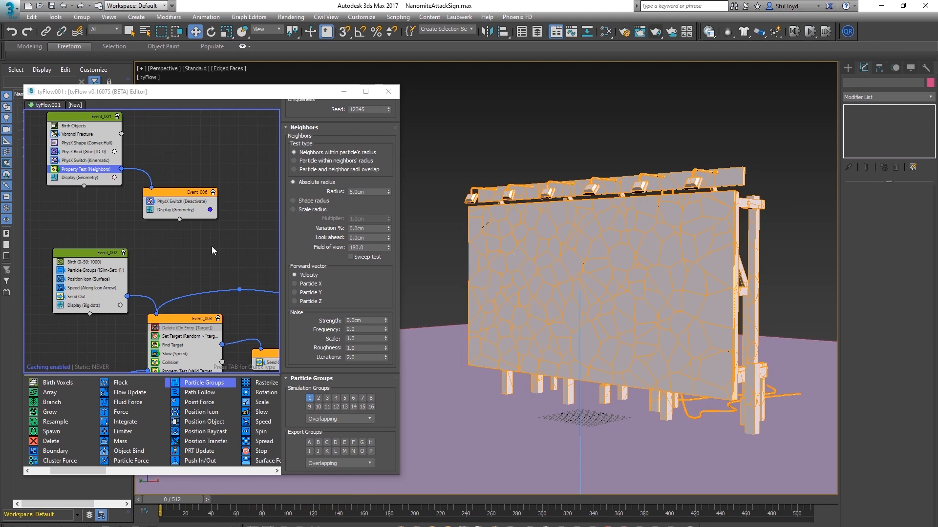
Set the PhysX Switch in Event_006 to Dynamic (Activate), scrub the animation to check it and return to frame 0
{"action": "middle_click_drag", "start_coordinate": [154, 188], "coordinate": [157, 227]}
{"action": "left_click_drag", "start_coordinate": [113, 179], "coordinate": [113, 164]}
{"action": "left_click_drag", "start_coordinate": [179, 232], "coordinate": [191, 225]}
{"action": "left_click", "coordinate": [179, 235]}
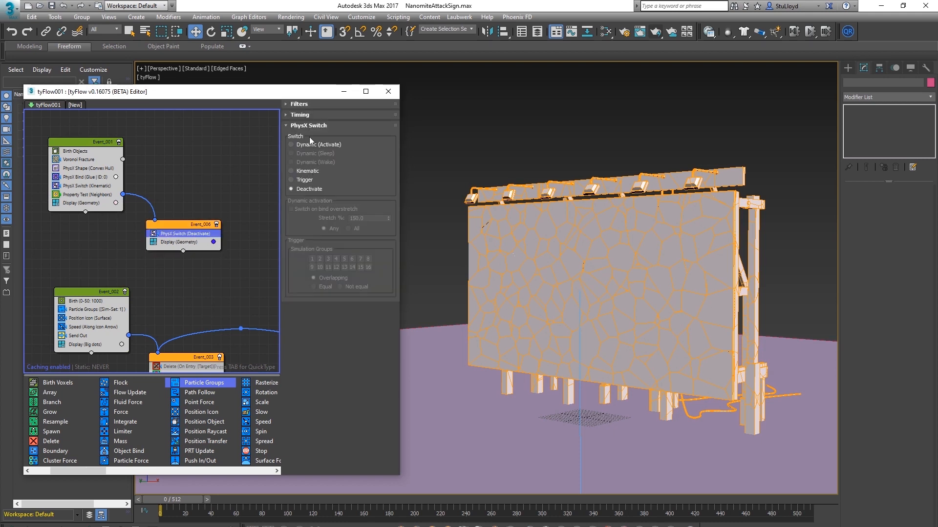
{"action": "left_click_drag", "start_coordinate": [189, 225], "coordinate": [190, 224]}
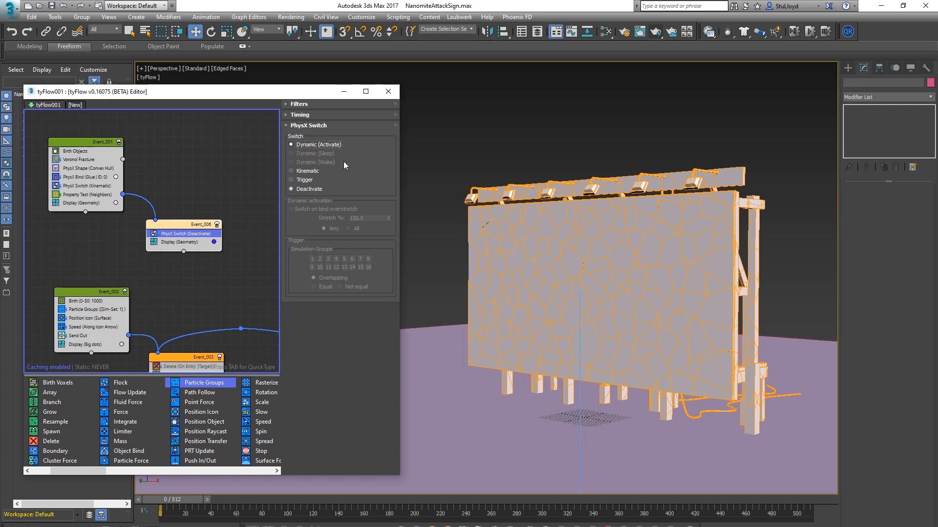
{"action": "left_click_drag", "start_coordinate": [179, 499], "coordinate": [295, 504]}
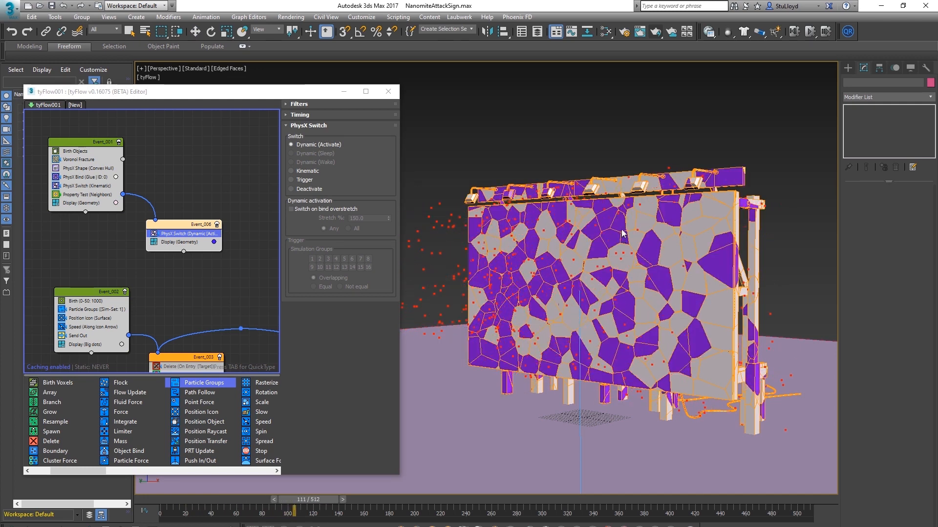
{"action": "key", "text": "w"}
{"action": "left_click_drag", "start_coordinate": [318, 501], "coordinate": [161, 499]}
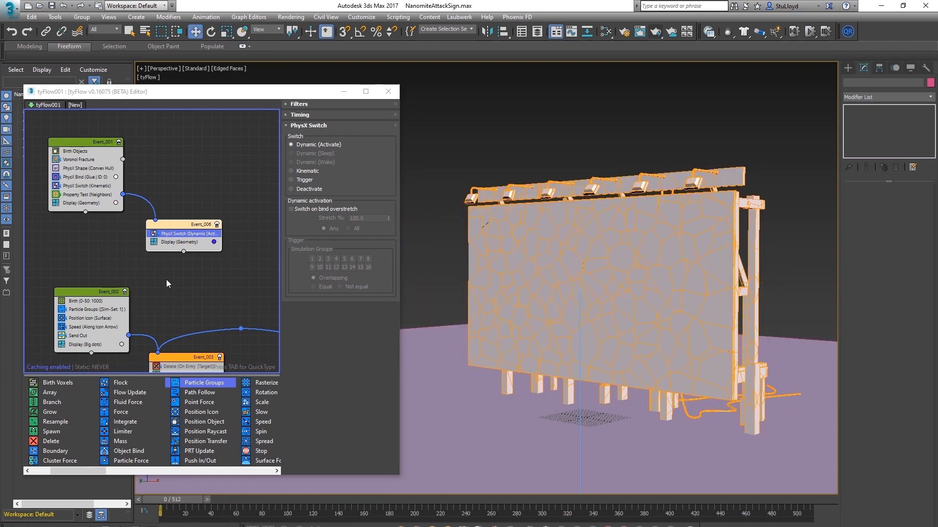
Add a PhysX Break operator below PhysX Switch in Event_006, set bind breaking to All, and scrub the animation
{"action": "middle_click_drag", "start_coordinate": [166, 280], "coordinate": [155, 274]}
{"action": "left_click_drag", "start_coordinate": [64, 471], "coordinate": [197, 470]}
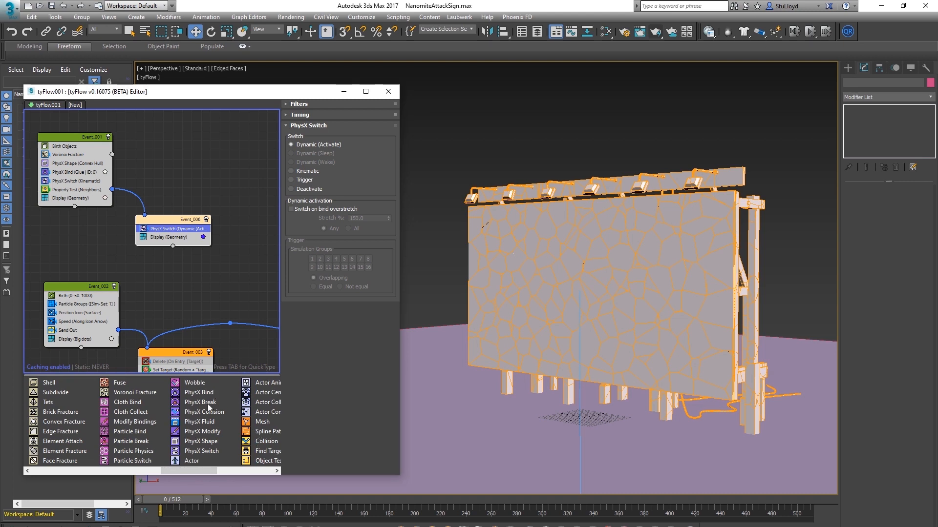
{"action": "left_click_drag", "start_coordinate": [198, 403], "coordinate": [172, 242]}
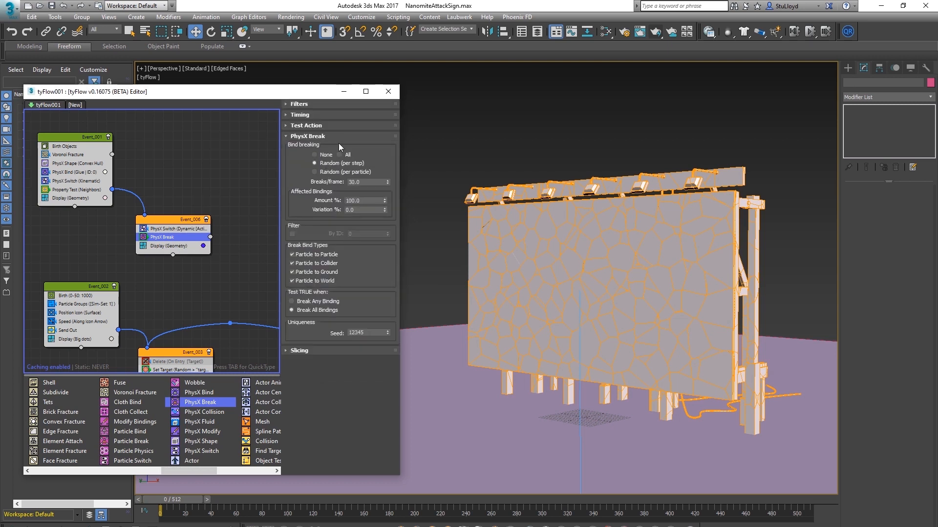
{"action": "left_click", "coordinate": [346, 155]}
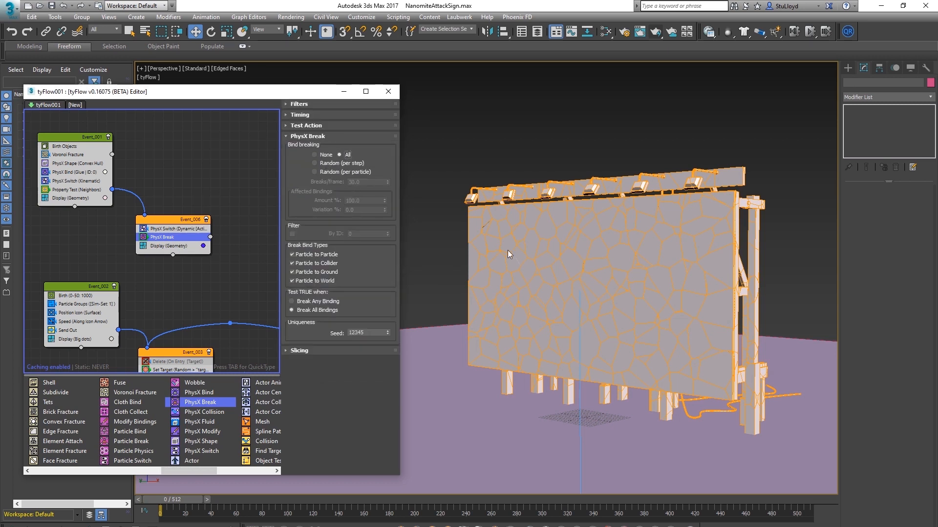
{"action": "left_click_drag", "start_coordinate": [177, 497], "coordinate": [327, 496]}
Move Event_001 and Event_006 up slightly and add a Delete operator below PhysX Break in Event_006
{"action": "left_click_drag", "start_coordinate": [74, 129], "coordinate": [71, 123]}
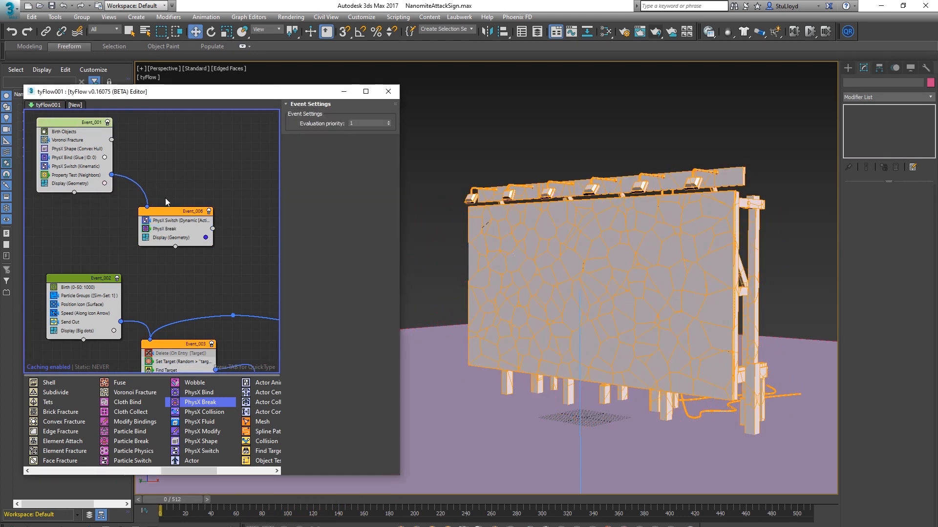
{"action": "left_click_drag", "start_coordinate": [182, 223], "coordinate": [178, 211]}
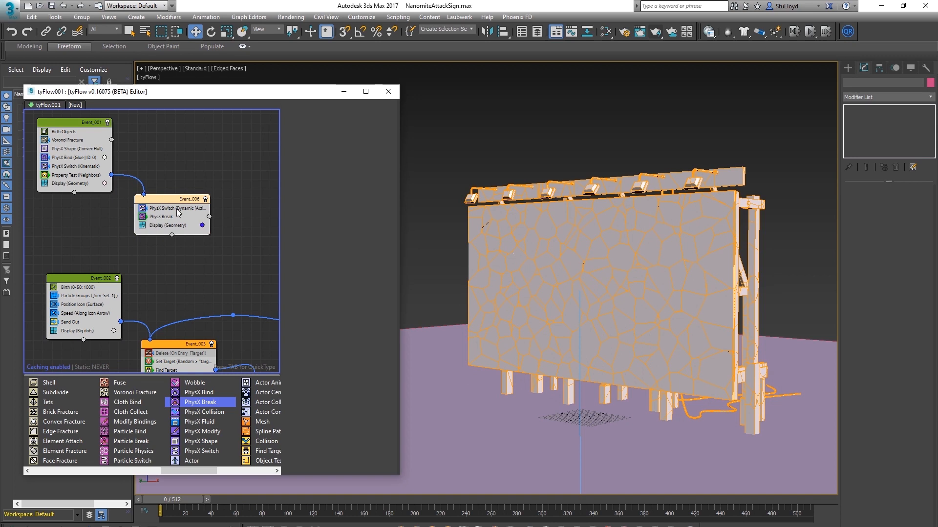
{"action": "left_click_drag", "start_coordinate": [177, 472], "coordinate": [64, 473]}
{"action": "left_click_drag", "start_coordinate": [122, 442], "coordinate": [182, 224]}
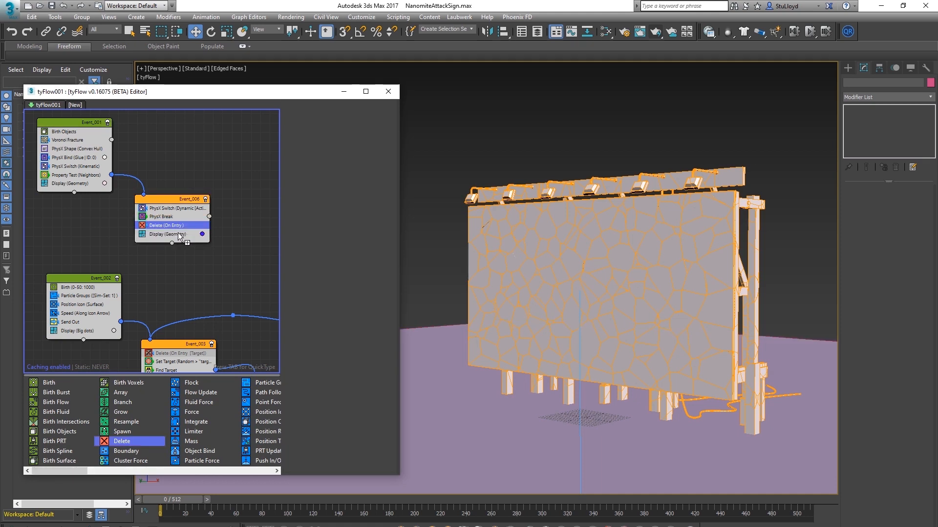
Set the Event_006 Delete operator to Event Age timing, range 0 to 20 with variation 10, and scrub the animation
{"action": "left_click", "coordinate": [168, 227]}
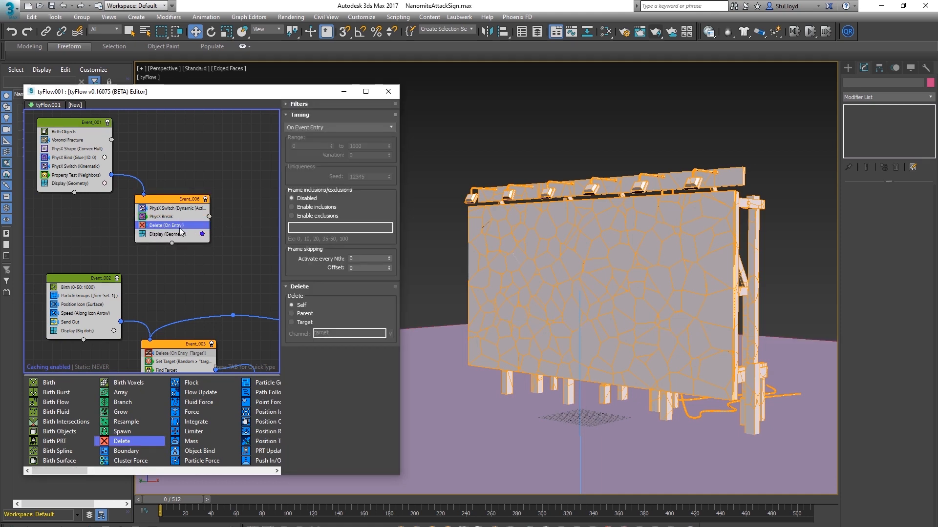
{"action": "left_click", "coordinate": [329, 127]}
{"action": "left_click", "coordinate": [299, 157]}
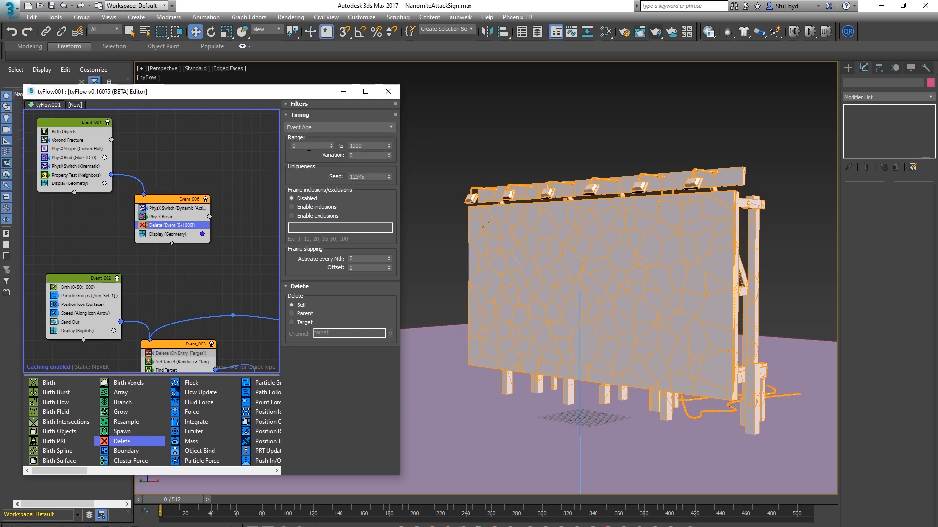
{"action": "double_click", "coordinate": [368, 145]}
{"action": "type", "text": "20"}
{"action": "key", "text": "Tab"}
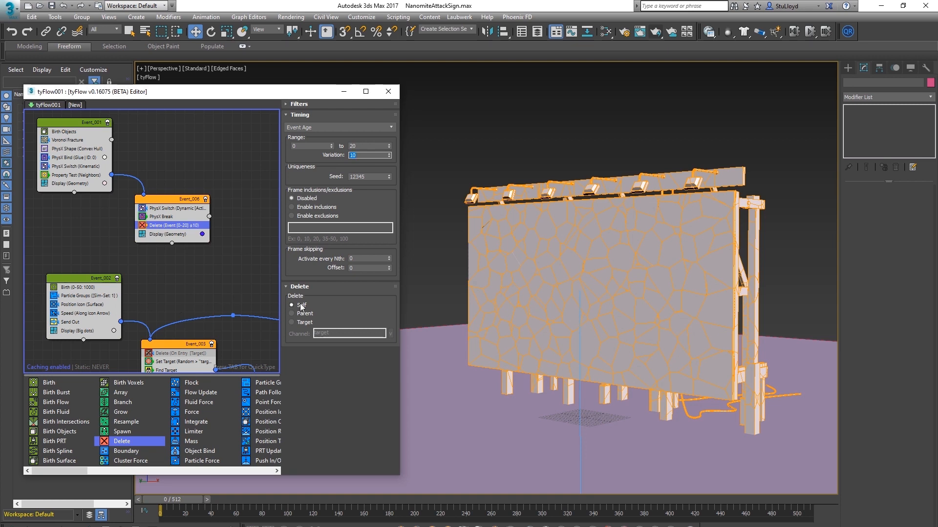
{"action": "left_click_drag", "start_coordinate": [179, 499], "coordinate": [386, 492]}
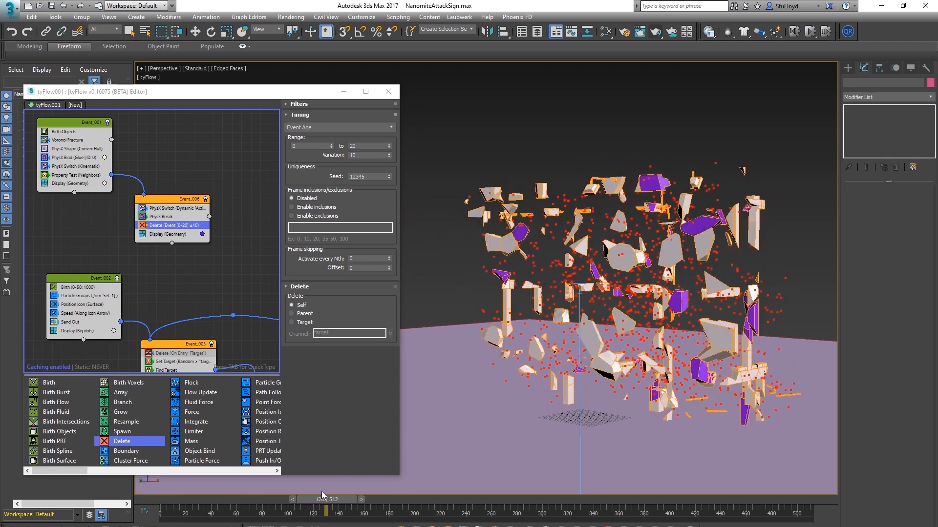
{"action": "left_click_drag", "start_coordinate": [321, 491], "coordinate": [379, 472]}
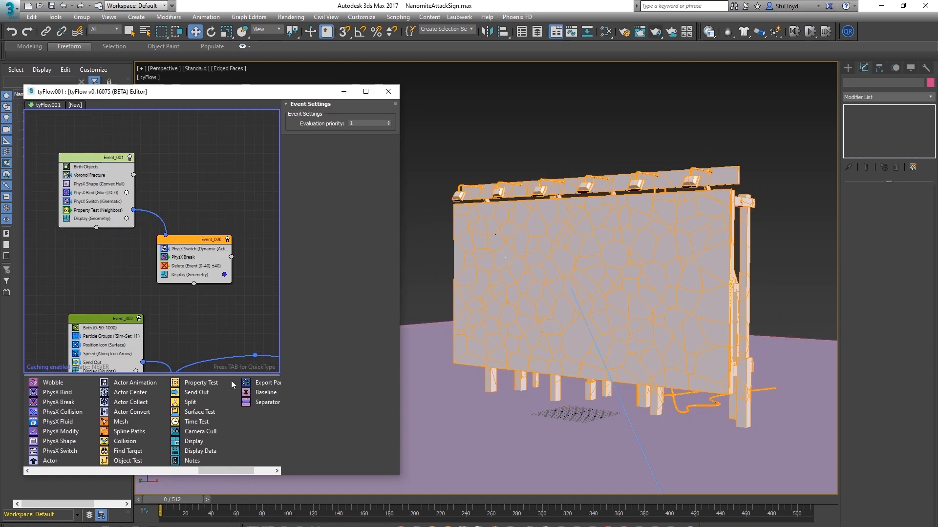
Add a second Property Test below the Neighbors test in Event_001 and set it to Bind search using PhysX binds
{"action": "left_click_drag", "start_coordinate": [197, 385], "coordinate": [105, 219]}
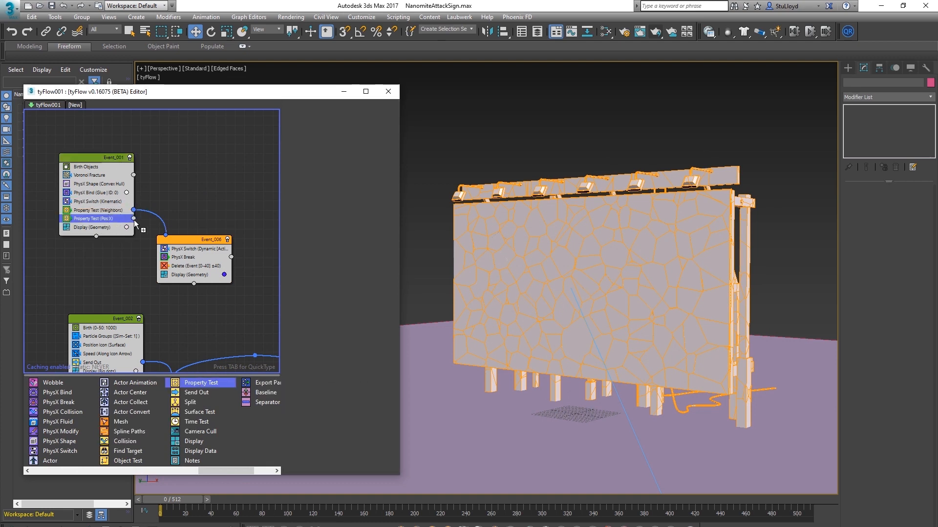
{"action": "left_click", "coordinate": [380, 156]}
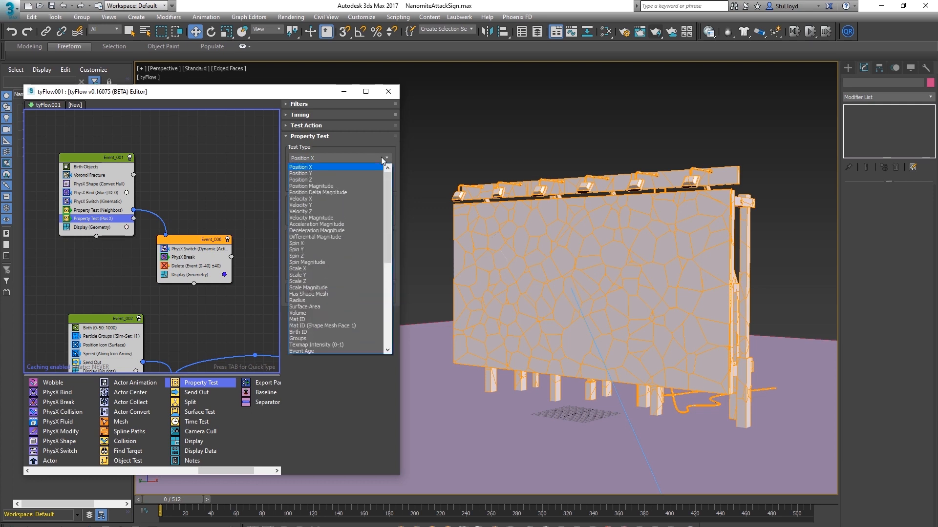
{"action": "left_click_drag", "start_coordinate": [385, 197], "coordinate": [382, 289]}
{"action": "left_click", "coordinate": [309, 306]}
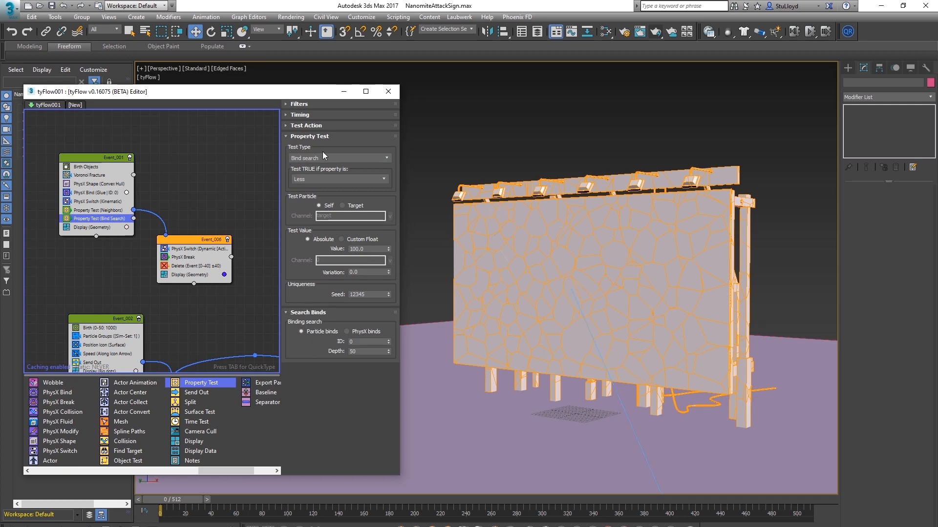
{"action": "middle_click_drag", "start_coordinate": [512, 222], "coordinate": [535, 218], "text": "alt"}
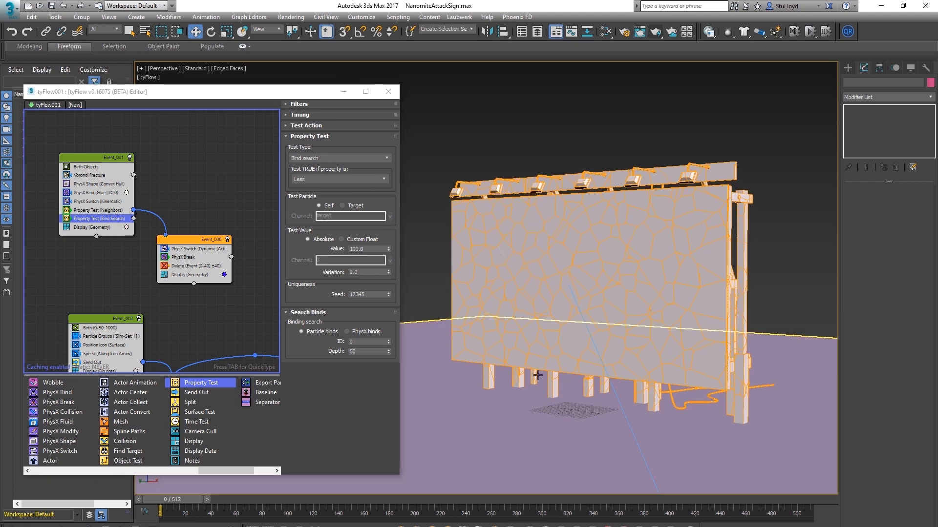
{"action": "left_click", "coordinate": [98, 193]}
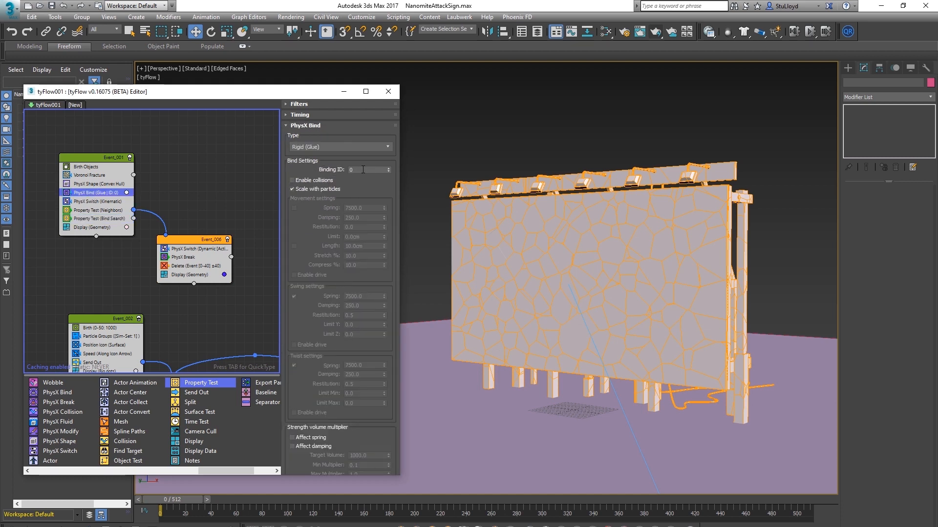
{"action": "left_click", "coordinate": [98, 218]}
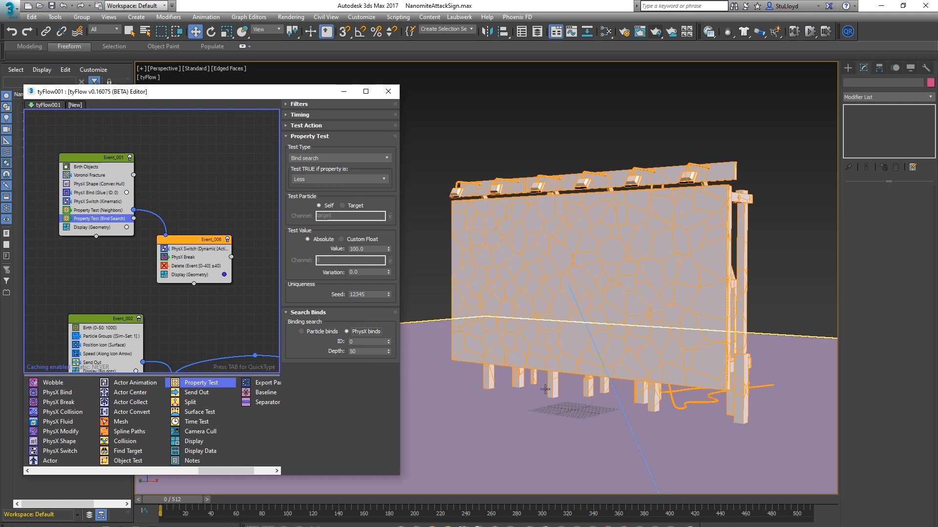
Add a second PhysX Bind below the existing one in Event_001, with binding ID 1 and proximity binding only to Ground
{"action": "scroll", "coordinate": [122, 394], "scroll_direction": "left", "scroll_amount": 1}
{"action": "left_click_drag", "start_coordinate": [122, 393], "coordinate": [100, 201]}
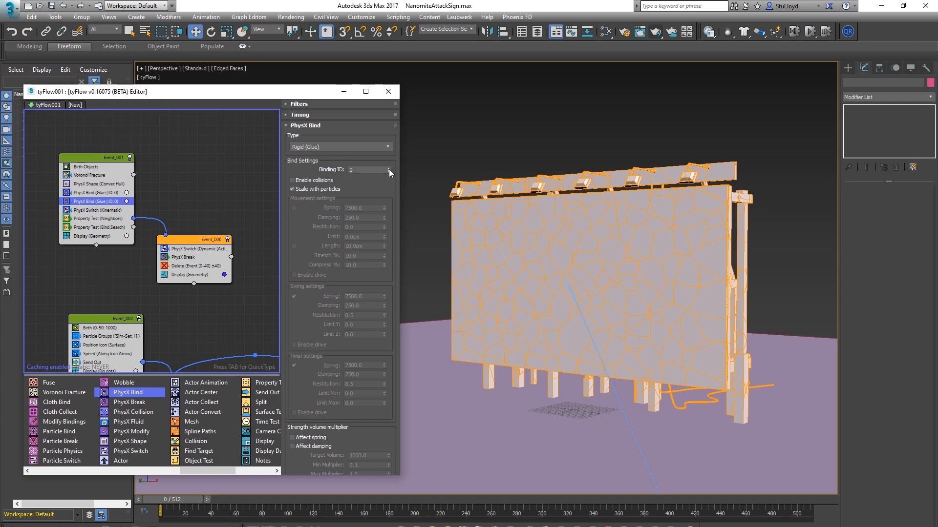
{"action": "scroll", "coordinate": [289, 330], "scroll_direction": "down", "scroll_amount": 10}
{"action": "scroll", "coordinate": [299, 331], "scroll_direction": "down", "scroll_amount": 2}
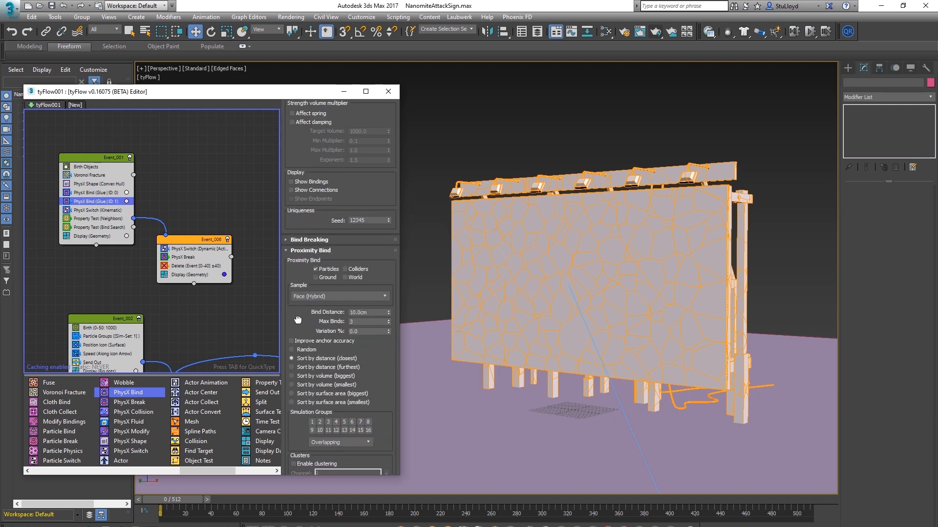
{"action": "left_click", "coordinate": [319, 276]}
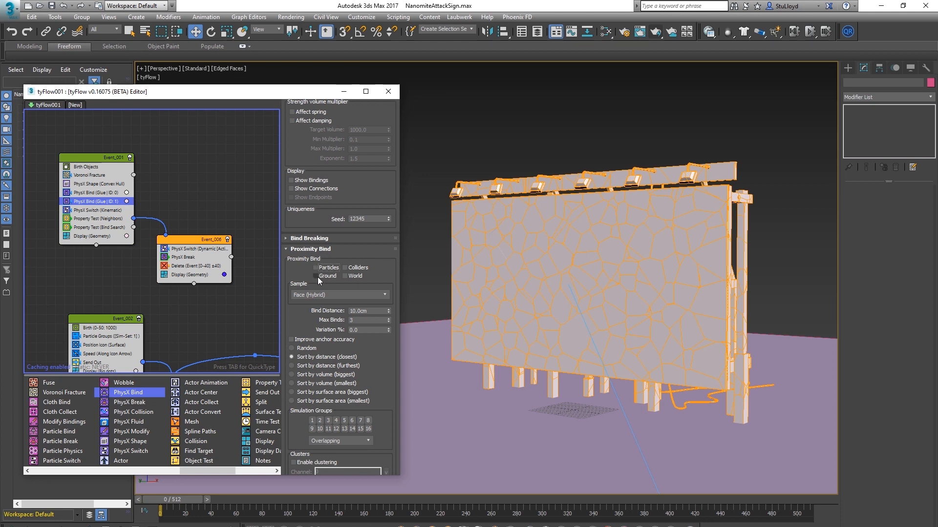
Show the bindings of the ground PhysX Bind and examine them around the sign's posts in wireframe
{"action": "left_click", "coordinate": [291, 180]}
{"action": "middle_click_drag", "start_coordinate": [626, 402], "coordinate": [634, 401]}
{"action": "key", "text": "F3"}
{"action": "scroll", "coordinate": [683, 415], "scroll_direction": "up", "scroll_amount": 5}
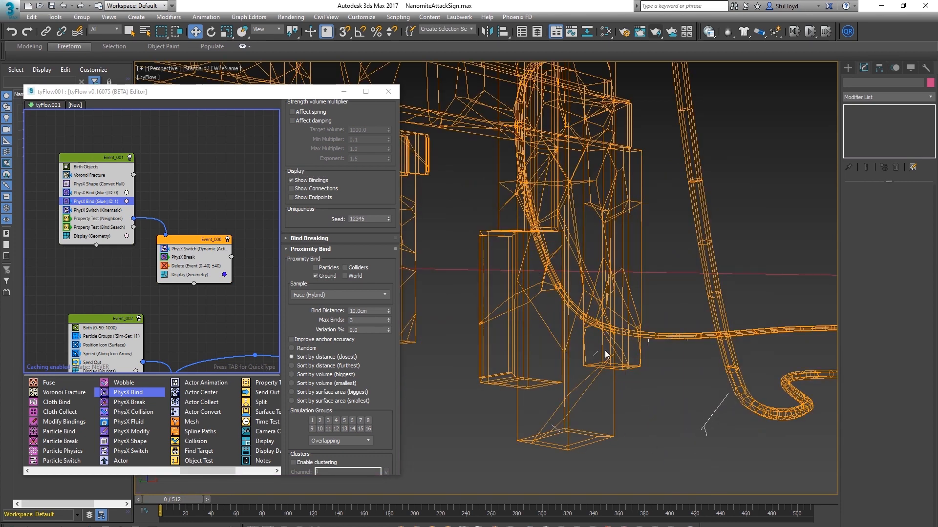
{"action": "scroll", "coordinate": [667, 410], "scroll_direction": "down", "scroll_amount": 8}
{"action": "middle_click_drag", "start_coordinate": [667, 411], "coordinate": [705, 417]}
{"action": "scroll", "coordinate": [632, 396], "scroll_direction": "up", "scroll_amount": 8}
{"action": "middle_click_drag", "start_coordinate": [632, 396], "coordinate": [607, 411]}
{"action": "scroll", "coordinate": [607, 412], "scroll_direction": "down", "scroll_amount": 6}
Set the ground bind's Bind Distance to 30 cm and Max Binds to 6
{"action": "double_click", "coordinate": [368, 311]}
{"action": "type", "text": "30"}
{"action": "key", "text": "Tab"}
{"action": "type", "text": "6"}
{"action": "key", "text": "Return"}
Try a Bind Distance of 100 cm on the ground bind and examine its bindings beneath the sign
{"action": "double_click", "coordinate": [373, 311]}
{"action": "type", "text": "10"}
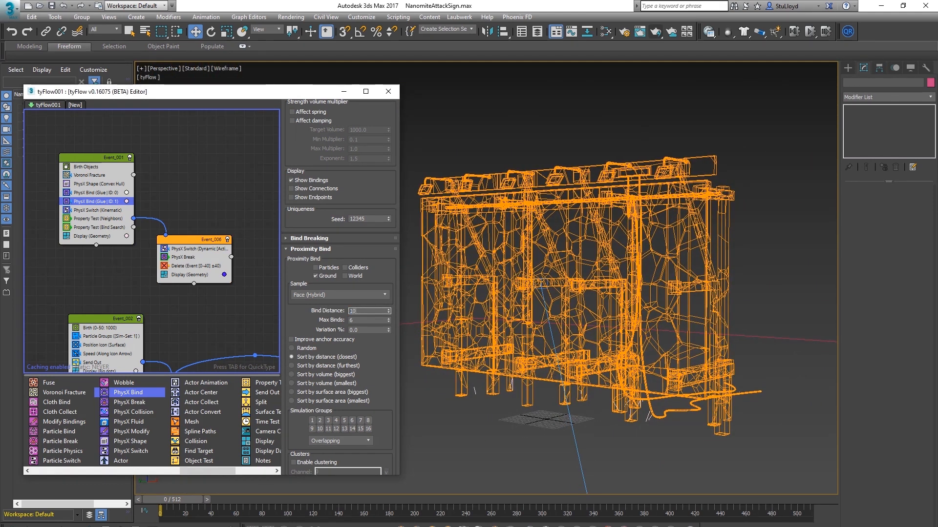
{"action": "key", "text": "Return"}
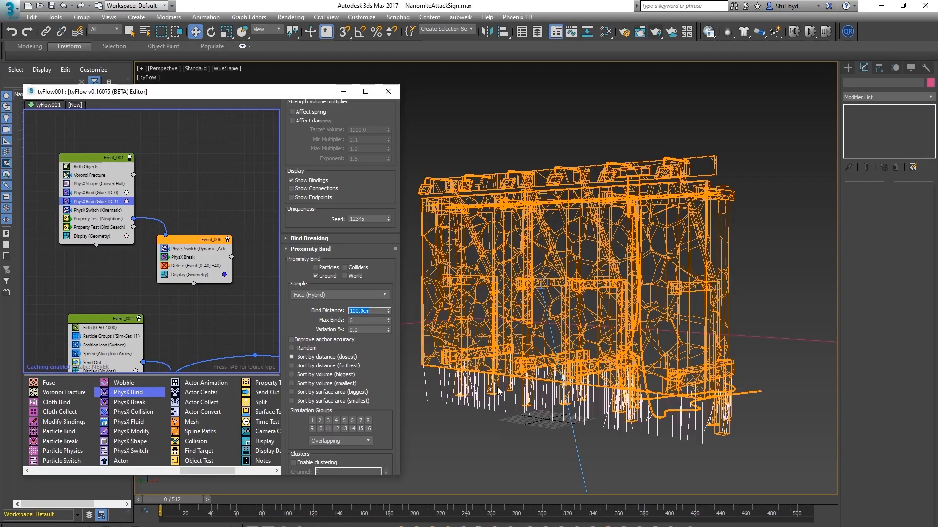
{"action": "middle_click_drag", "start_coordinate": [535, 403], "coordinate": [490, 327], "text": "alt"}
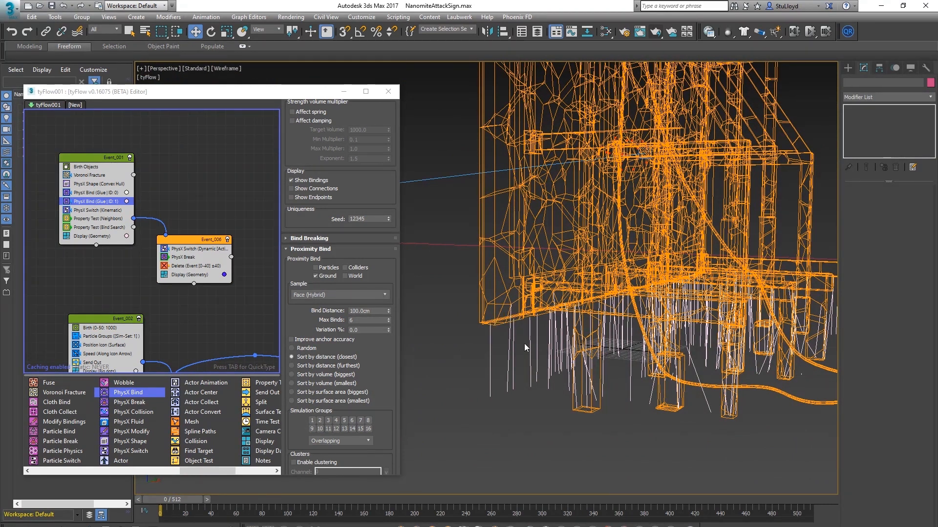
{"action": "scroll", "coordinate": [525, 347], "scroll_direction": "down", "scroll_amount": 5}
{"action": "middle_click_drag", "start_coordinate": [525, 347], "coordinate": [617, 387], "text": "alt"}
{"action": "scroll", "coordinate": [617, 374], "scroll_direction": "up", "scroll_amount": 5}
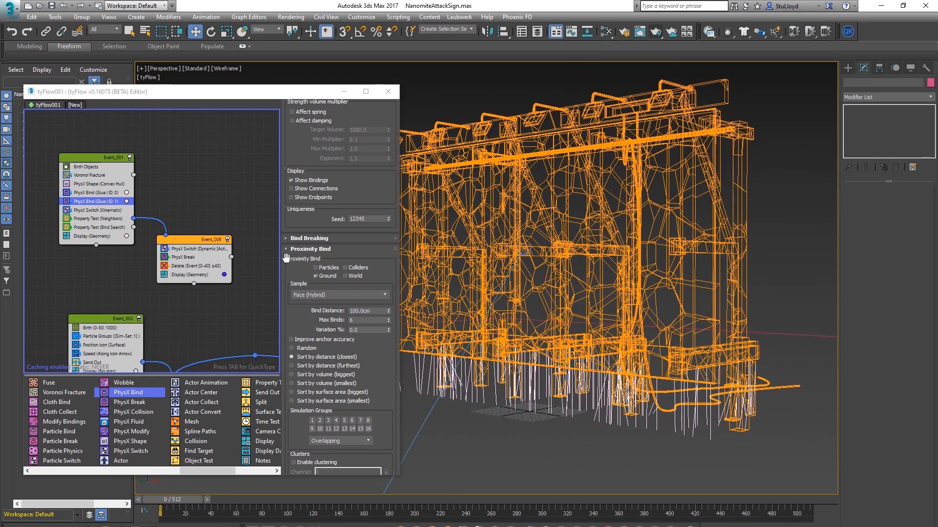
Set the ground bind's Bind Distance to 30 cm, hide its bindings and return to the shaded view
{"action": "double_click", "coordinate": [376, 311]}
{"action": "type", "text": "3"}
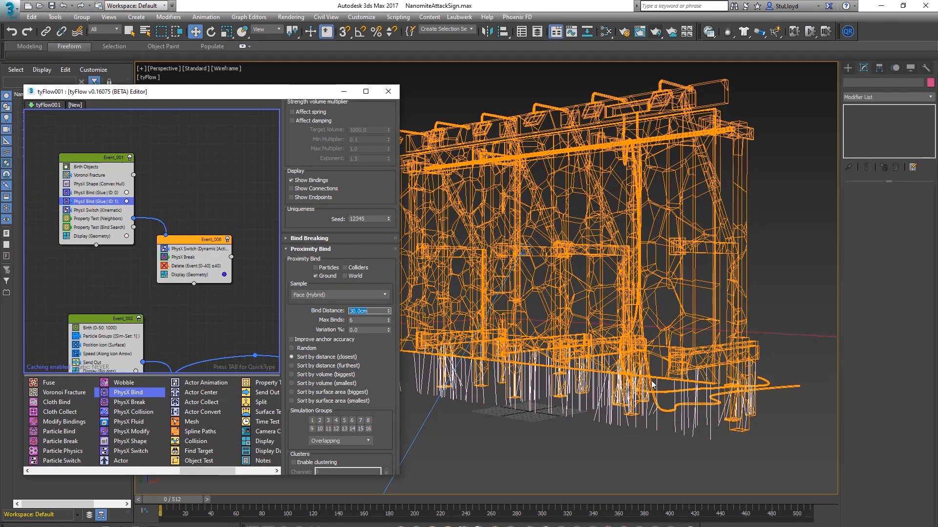
{"action": "key", "text": "F3"}
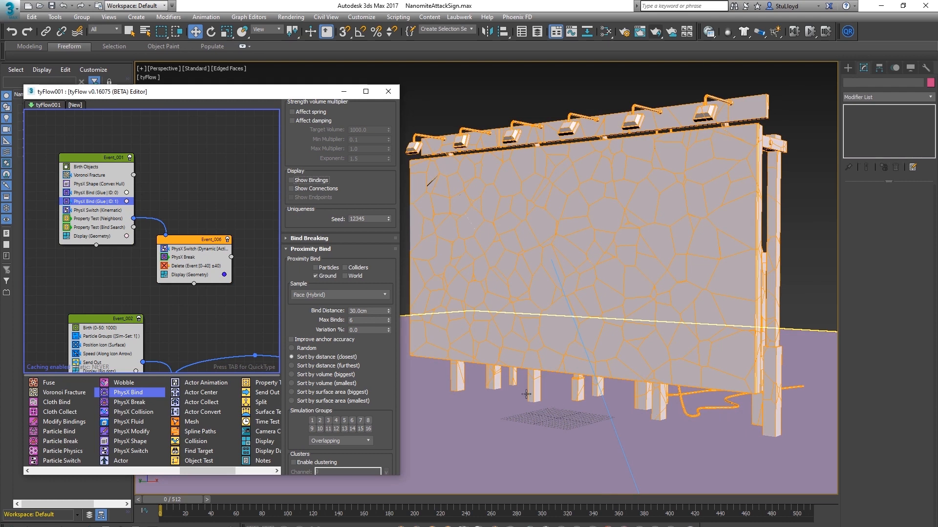
{"action": "scroll", "coordinate": [322, 161], "scroll_direction": "up", "scroll_amount": 6}
{"action": "double_click", "coordinate": [351, 133]}
Move Event_001 up slightly and set its Bind Search test to Less or Equal, value 0, searching PhysX bind ID 1
{"action": "left_click_drag", "start_coordinate": [96, 162], "coordinate": [93, 148]}
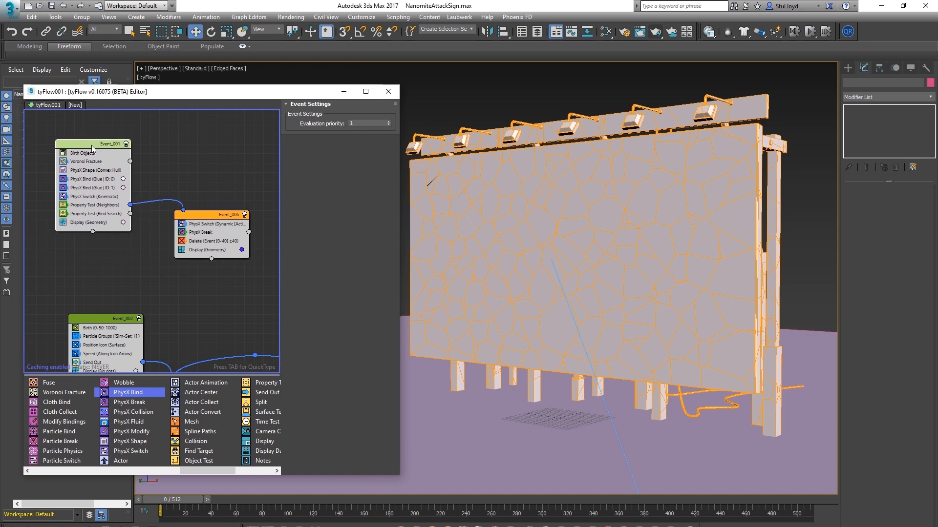
{"action": "left_click", "coordinate": [101, 214]}
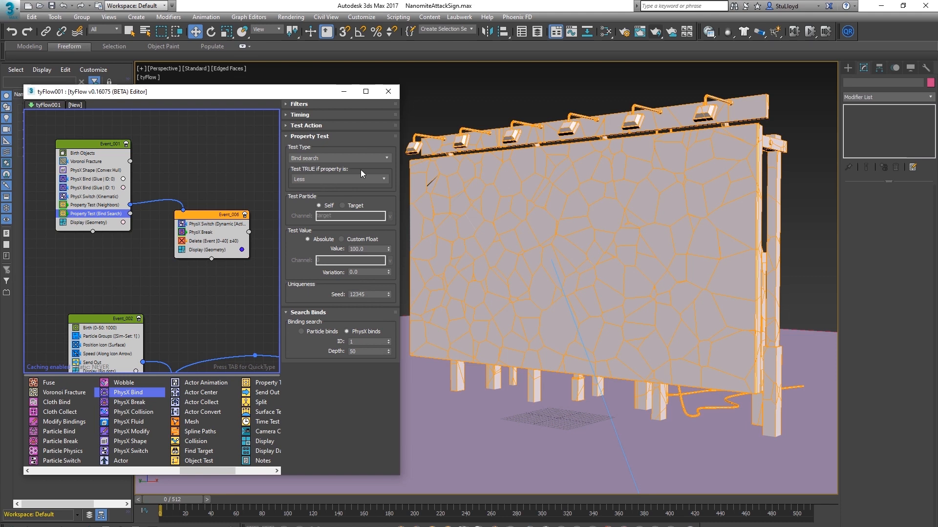
{"action": "left_click", "coordinate": [383, 184]}
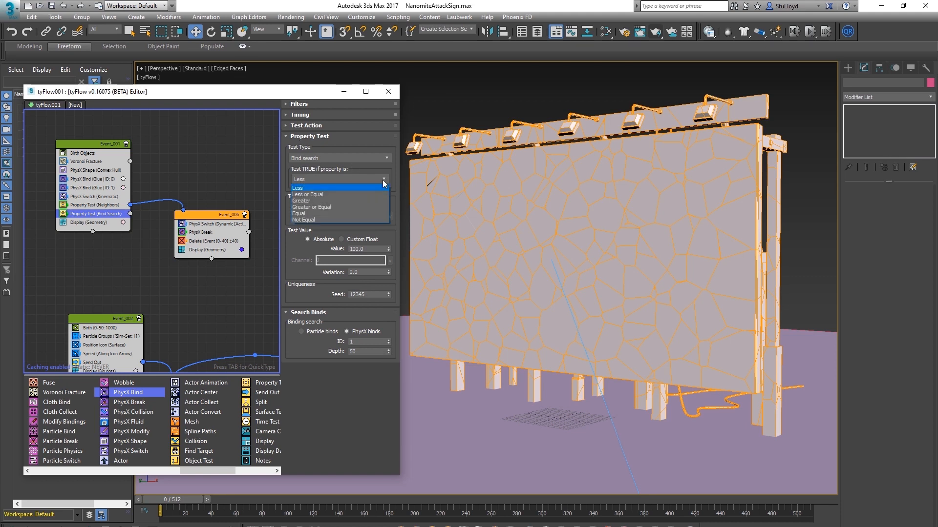
{"action": "left_click", "coordinate": [312, 195]}
{"action": "left_click", "coordinate": [371, 249]}
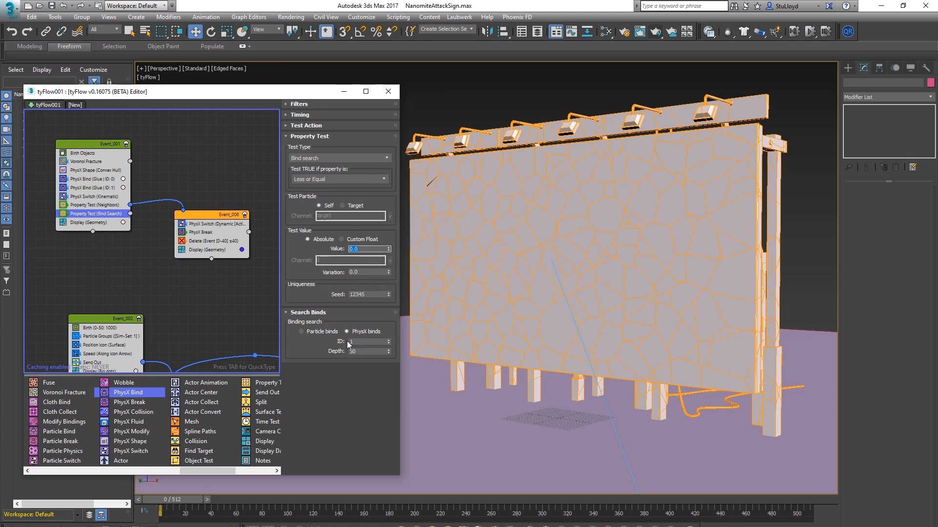
Create a new event below Event_006 with a Dynamic (Activate) PhysX Switch and connect Event_001's Bind Search test to it
{"action": "middle_click_drag", "start_coordinate": [484, 316], "coordinate": [472, 184], "text": "alt"}
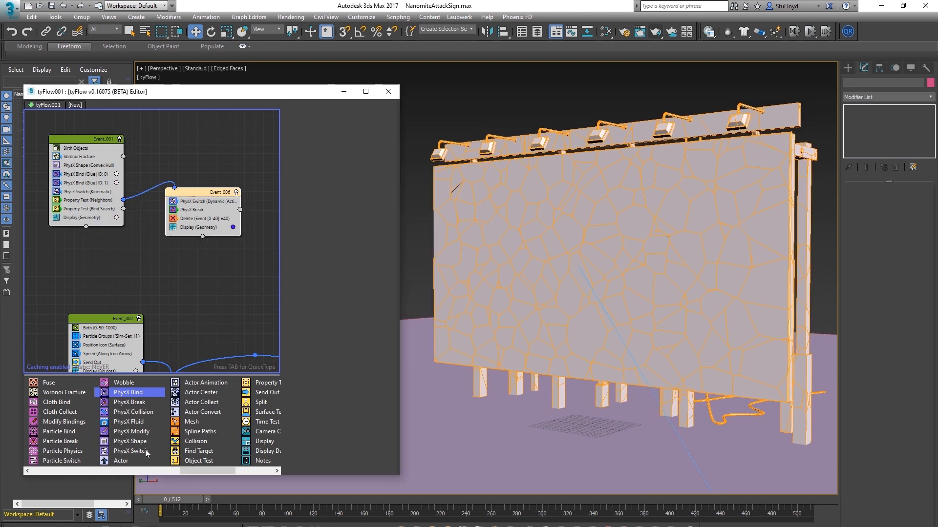
{"action": "left_click_drag", "start_coordinate": [133, 450], "coordinate": [179, 265]}
{"action": "left_click", "coordinate": [292, 145]}
{"action": "left_click_drag", "start_coordinate": [169, 253], "coordinate": [178, 262]}
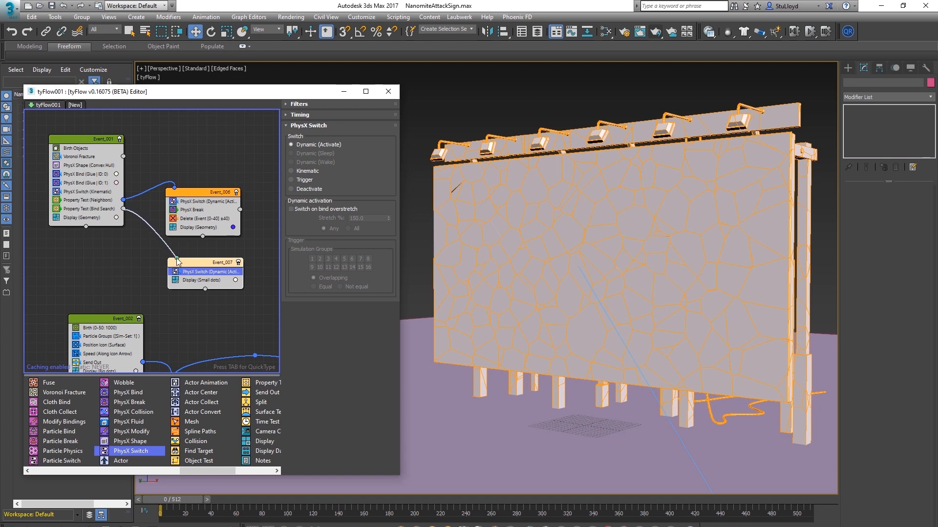
Set the Event_007 Display to Geometry and give it a light green display color
{"action": "left_click", "coordinate": [197, 280]}
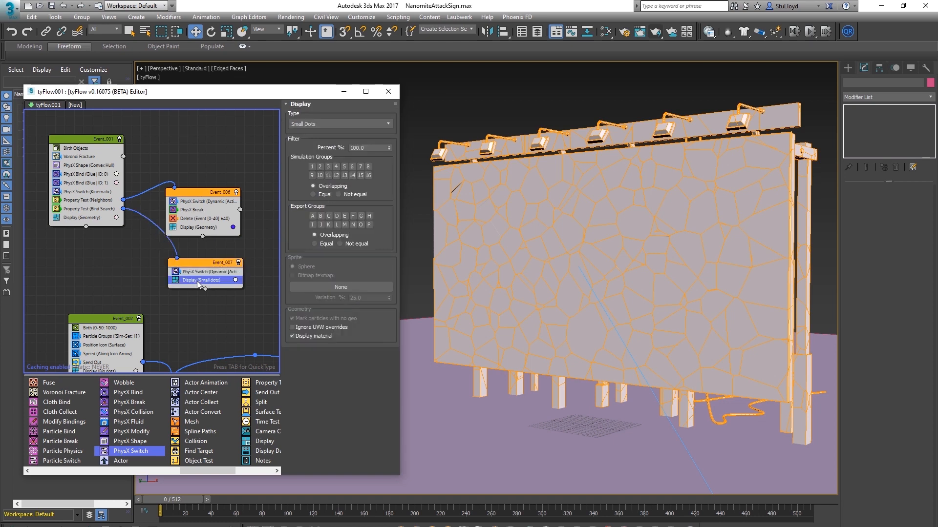
{"action": "left_click", "coordinate": [325, 124]}
{"action": "left_click", "coordinate": [318, 169]}
{"action": "left_click", "coordinate": [235, 280]}
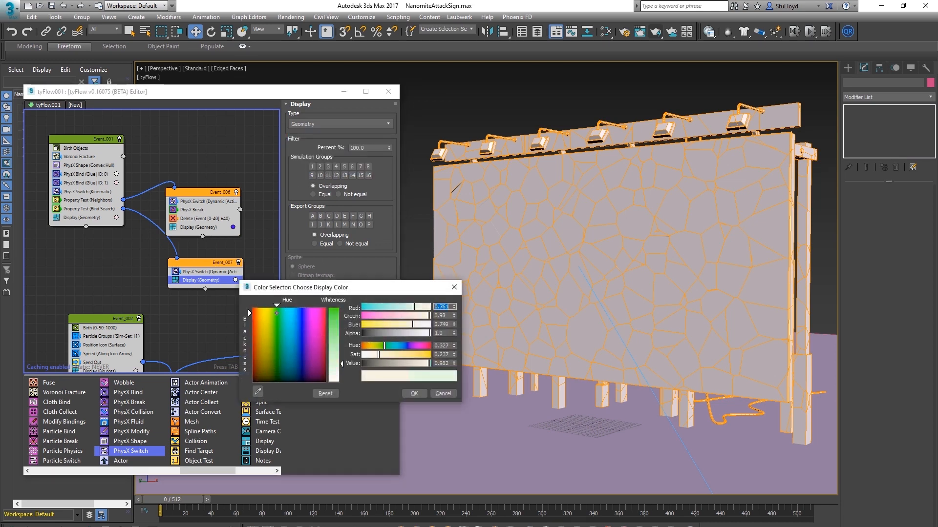
{"action": "left_click", "coordinate": [414, 394]}
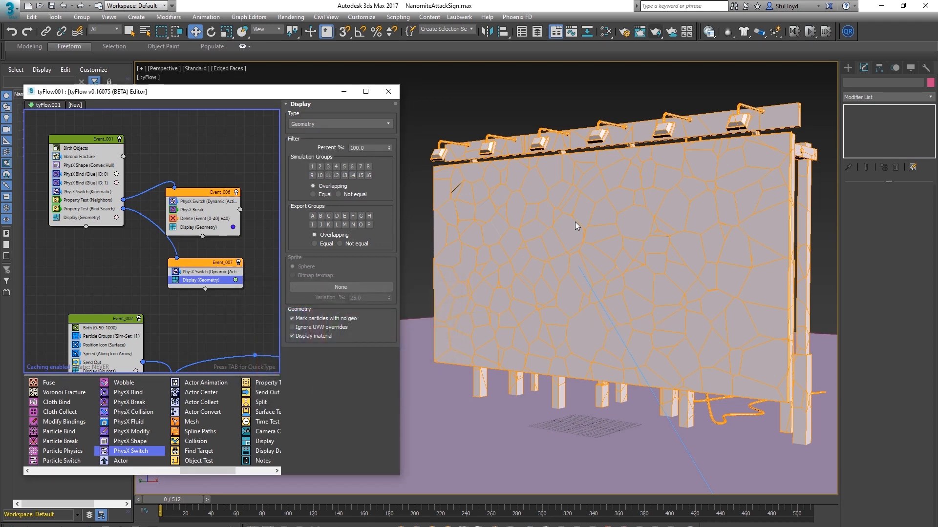
Shift Event_006 and Event_007 slightly, and scrub the animation to frame 85 and back to frame 36 to check it
{"action": "middle_click_drag", "start_coordinate": [575, 222], "coordinate": [614, 277]}
{"action": "middle_click_drag", "start_coordinate": [590, 306], "coordinate": [596, 299]}
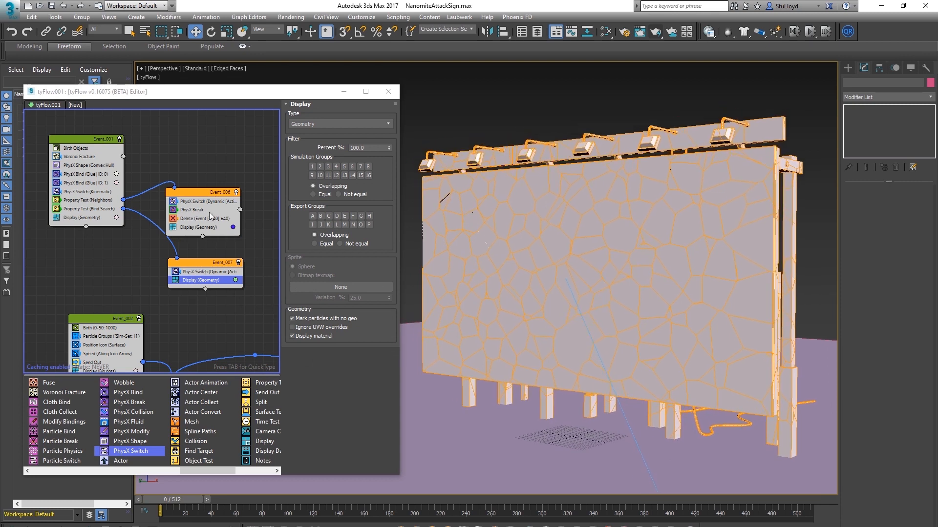
{"action": "left_click_drag", "start_coordinate": [195, 195], "coordinate": [201, 194]}
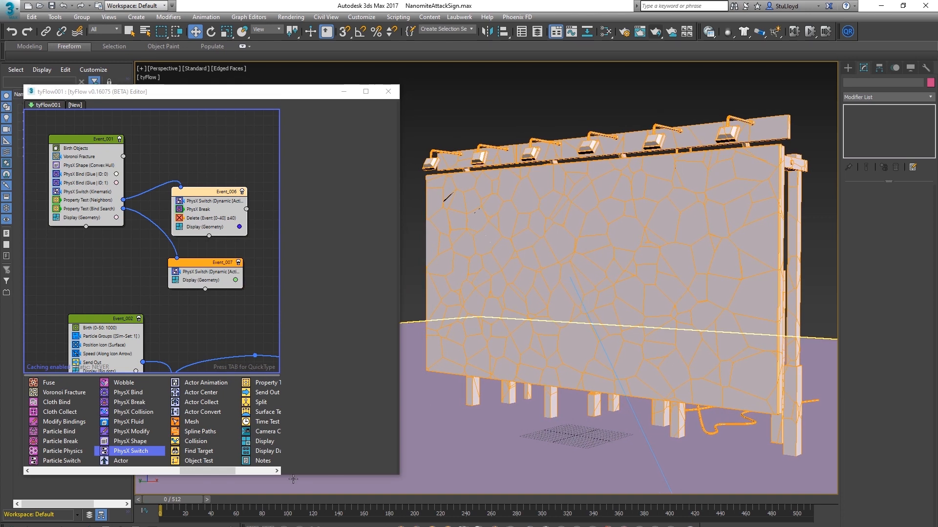
{"action": "left_click_drag", "start_coordinate": [175, 501], "coordinate": [216, 497]}
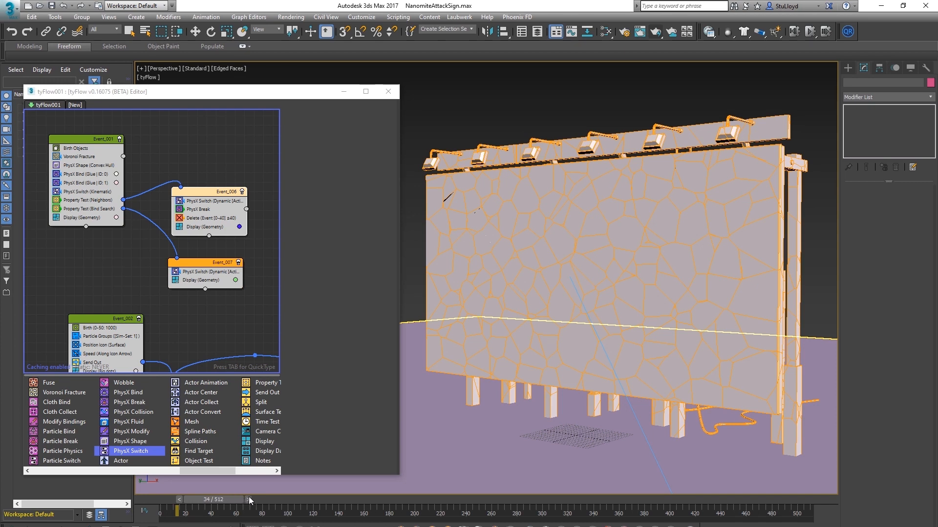
{"action": "left_click_drag", "start_coordinate": [247, 497], "coordinate": [291, 507]}
{"action": "key", "text": "w"}
{"action": "key", "text": "w"}
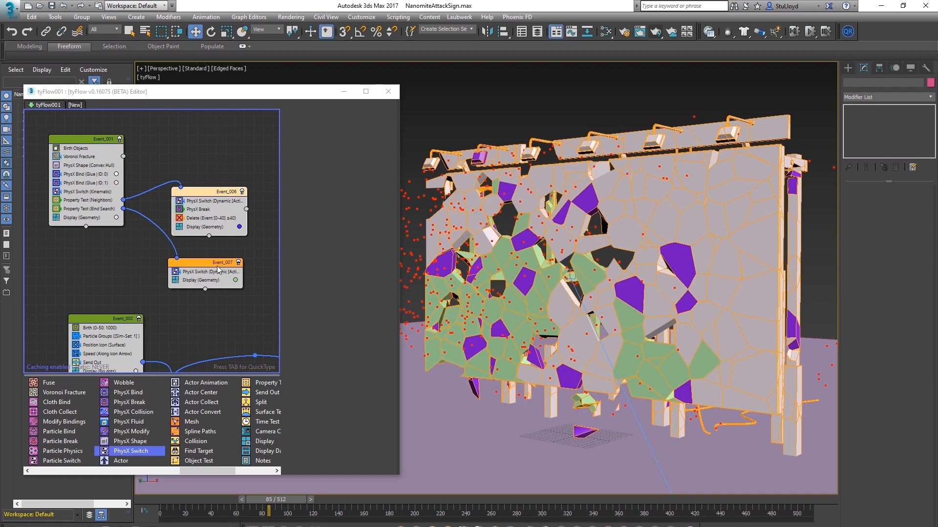
{"action": "left_click_drag", "start_coordinate": [218, 269], "coordinate": [226, 266]}
{"action": "left_click_drag", "start_coordinate": [281, 501], "coordinate": [223, 497]}
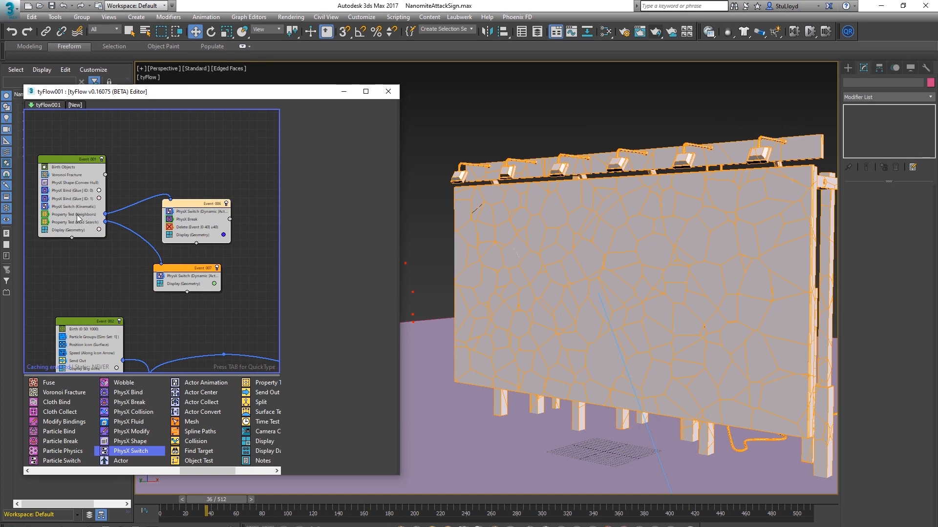
Copy Event_001's Neighbors Property Test into Event_007 and connect it to a new event holding the Delete operator moved out of Event_006
{"action": "left_click_drag", "start_coordinate": [77, 216], "coordinate": [186, 276]}
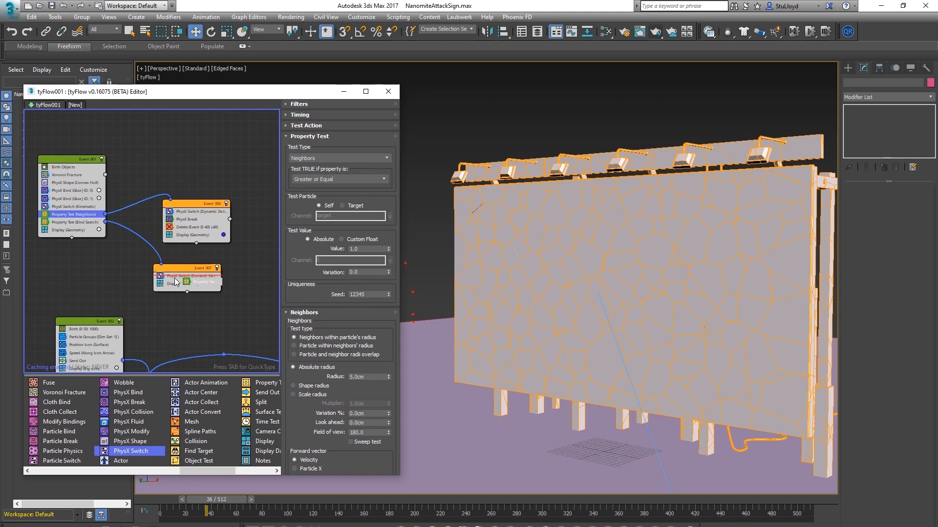
{"action": "middle_click_drag", "start_coordinate": [188, 227], "coordinate": [152, 218]}
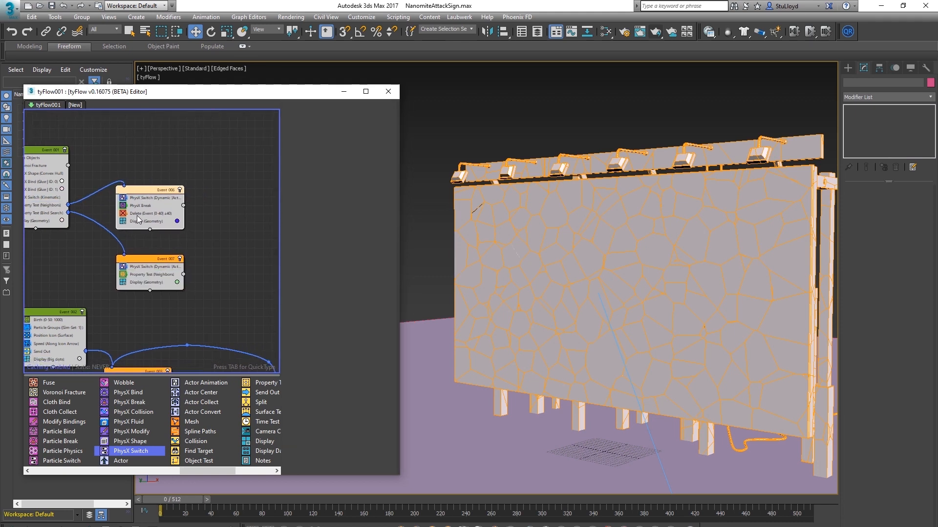
{"action": "left_click_drag", "start_coordinate": [139, 216], "coordinate": [220, 215]}
{"action": "left_click_drag", "start_coordinate": [156, 269], "coordinate": [201, 214]}
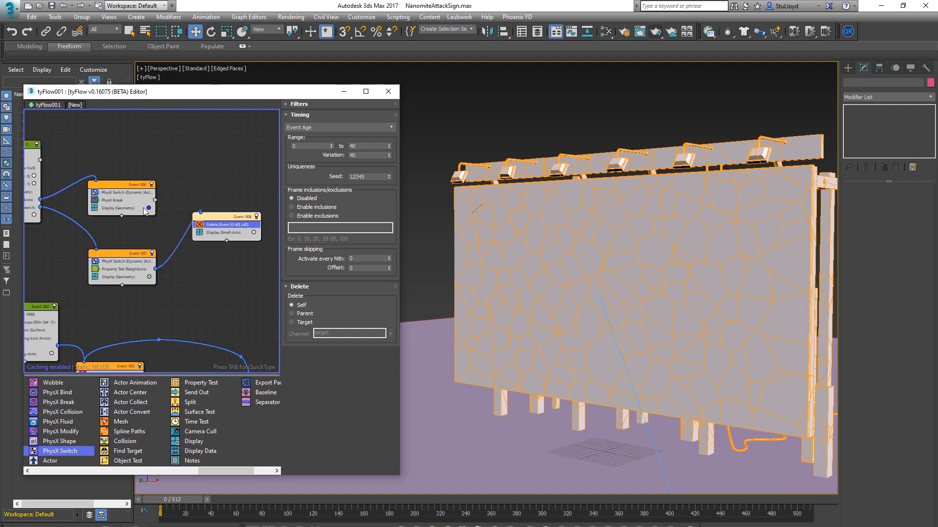
Add a Send Out to Event_006 connected to the Delete event, and set that event's Display to Geometry
{"action": "left_click_drag", "start_coordinate": [197, 392], "coordinate": [121, 210]}
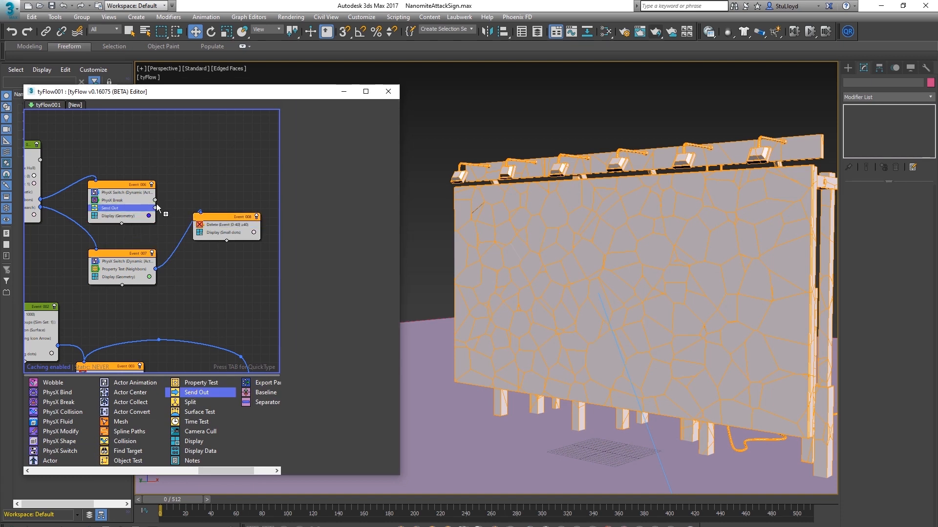
{"action": "left_click", "coordinate": [142, 209]}
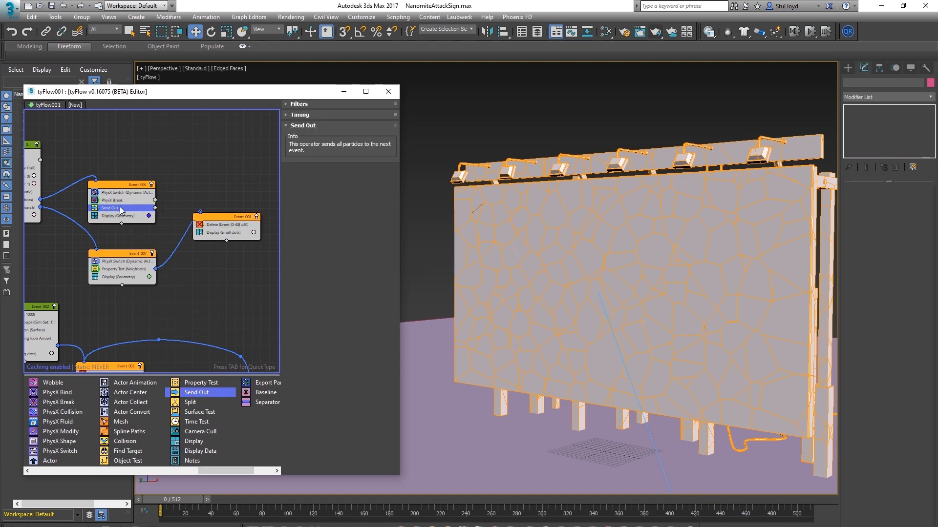
{"action": "left_click_drag", "start_coordinate": [157, 211], "coordinate": [201, 212]}
{"action": "left_click", "coordinate": [222, 231]}
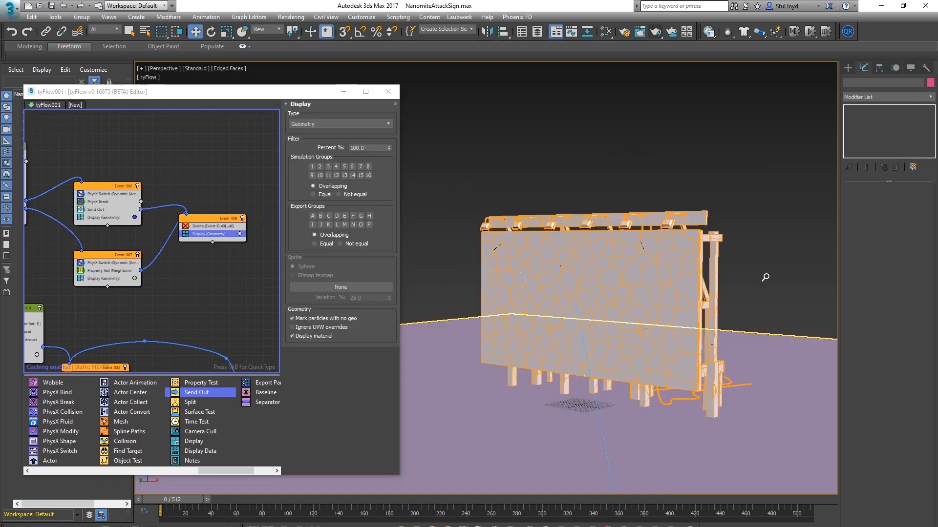
Play the simulation and scrub back to the first frames to check how the sign pieces are deleted
{"action": "key", "text": "/"}
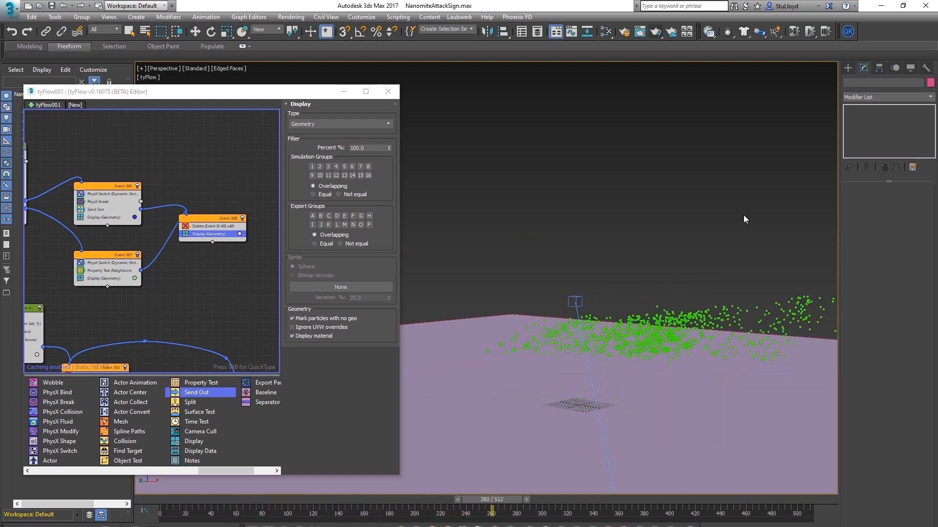
{"action": "left_click_drag", "start_coordinate": [523, 499], "coordinate": [297, 479]}
{"action": "left_click_drag", "start_coordinate": [235, 499], "coordinate": [188, 499]}
Add a Scale operator above Delete in Event_008, set to Inherit Previous at 90% on all axes, and change its timing
{"action": "key", "text": "w"}
{"action": "mouse_move", "coordinate": [170, 271]}
{"action": "middle_mouse_down"}
{"action": "mouse_move", "coordinate": [197, 277]}
{"action": "mouse_move", "coordinate": [166, 281]}
{"action": "middle_mouse_up"}
{"action": "left_click_drag", "start_coordinate": [218, 470], "coordinate": [124, 469]}
{"action": "left_click_drag", "start_coordinate": [49, 402], "coordinate": [192, 232]}
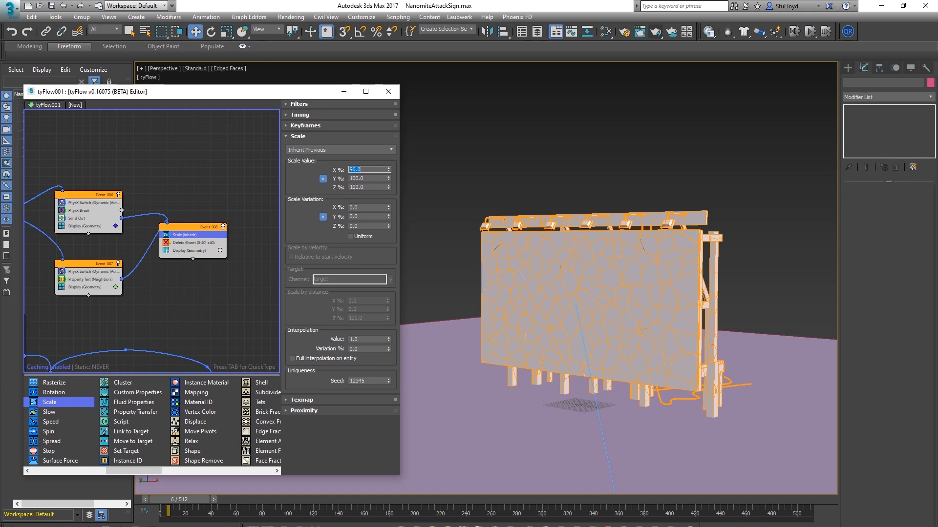
{"action": "key", "text": "Return"}
{"action": "left_click", "coordinate": [306, 115]}
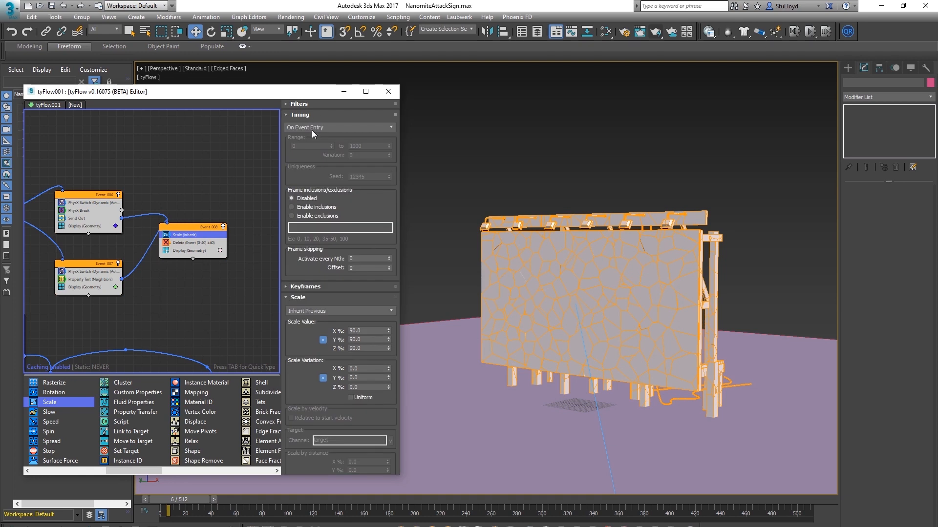
{"action": "left_click", "coordinate": [311, 129]}
{"action": "left_click", "coordinate": [315, 149]}
{"action": "left_click", "coordinate": [300, 115]}
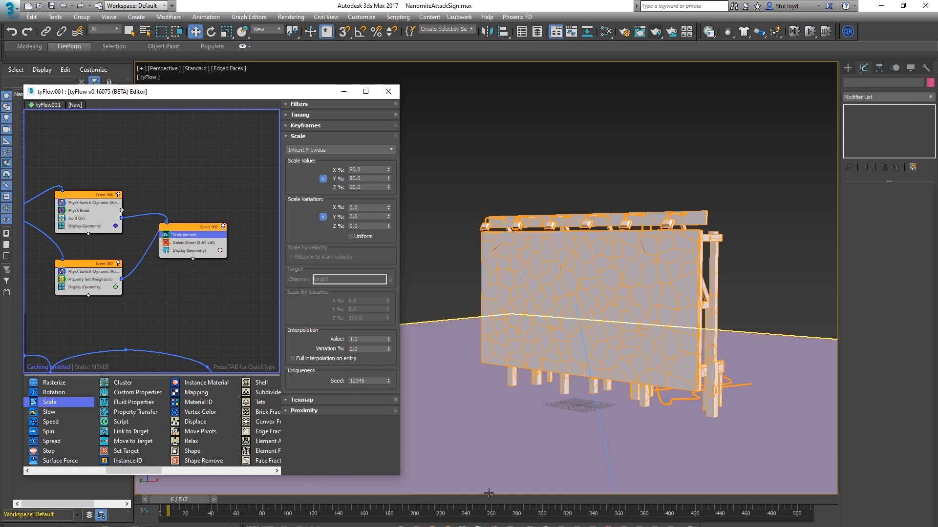
Return the animation to frame 0 and disable the Delete operator in Event_008
{"action": "key", "text": "z"}
{"action": "left_click_drag", "start_coordinate": [196, 497], "coordinate": [183, 479]}
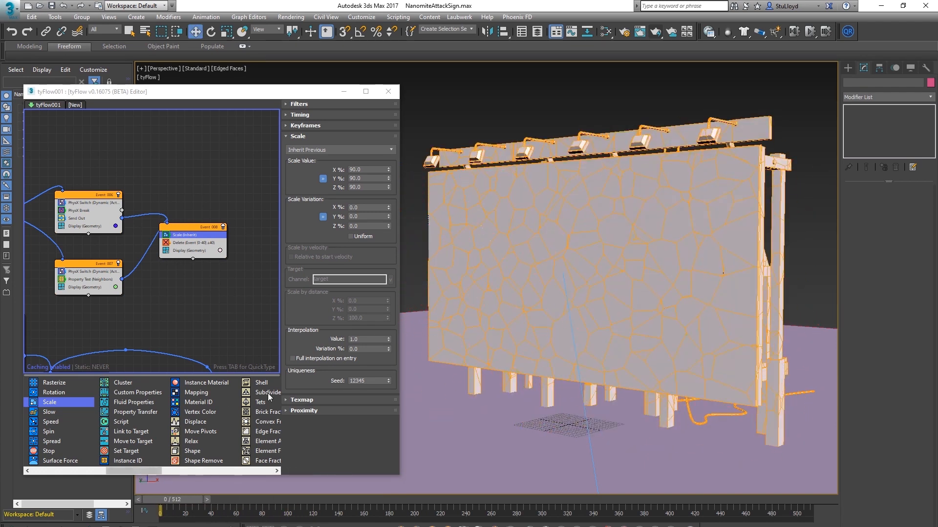
{"action": "left_click_drag", "start_coordinate": [193, 230], "coordinate": [191, 230]}
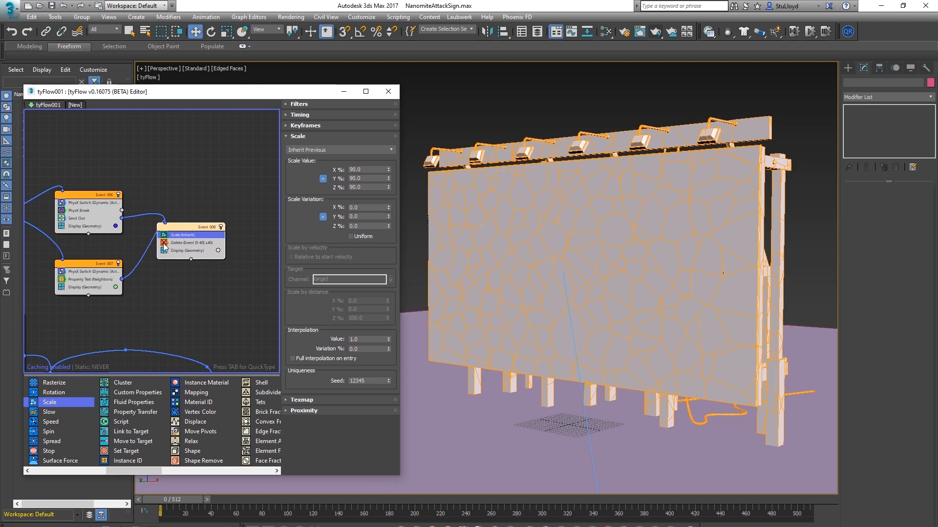
{"action": "left_click", "coordinate": [164, 245]}
Add a Property Test below Scale in Event_008 that tests Scale X for Less or Equal to 0.1
{"action": "middle_click_drag", "start_coordinate": [152, 213], "coordinate": [106, 214]}
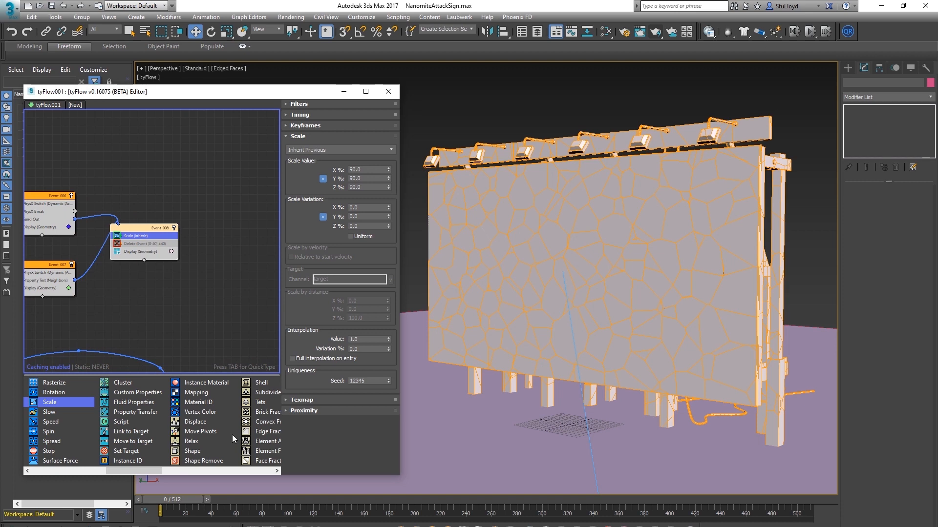
{"action": "left_click_drag", "start_coordinate": [144, 472], "coordinate": [245, 469]}
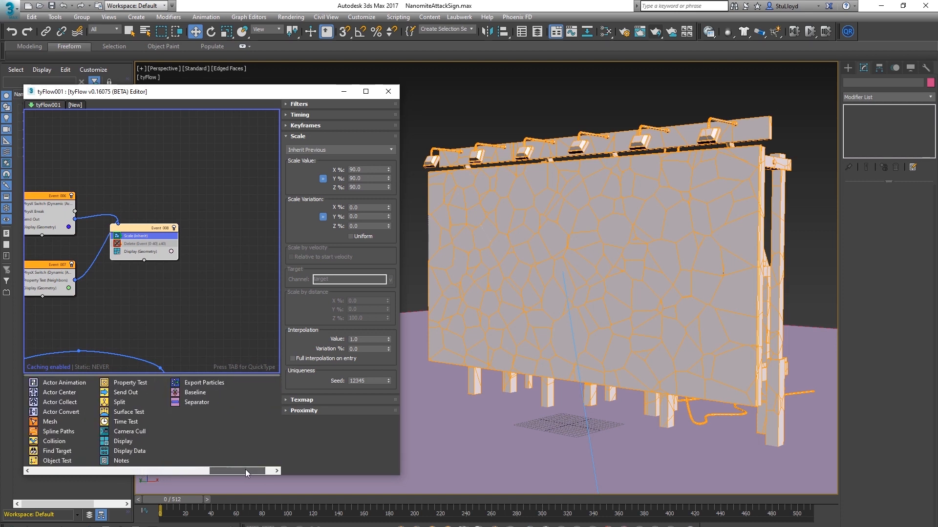
{"action": "left_click_drag", "start_coordinate": [130, 384], "coordinate": [140, 241]}
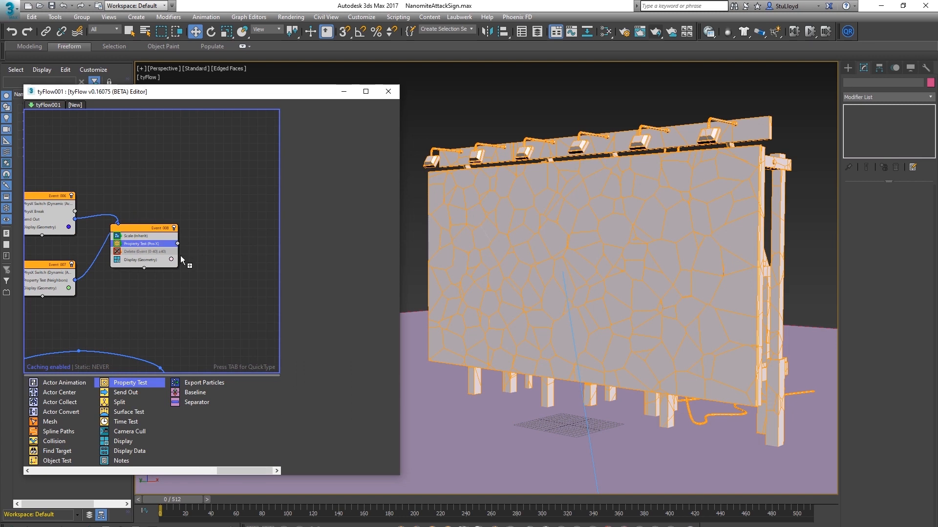
{"action": "left_click", "coordinate": [388, 158]}
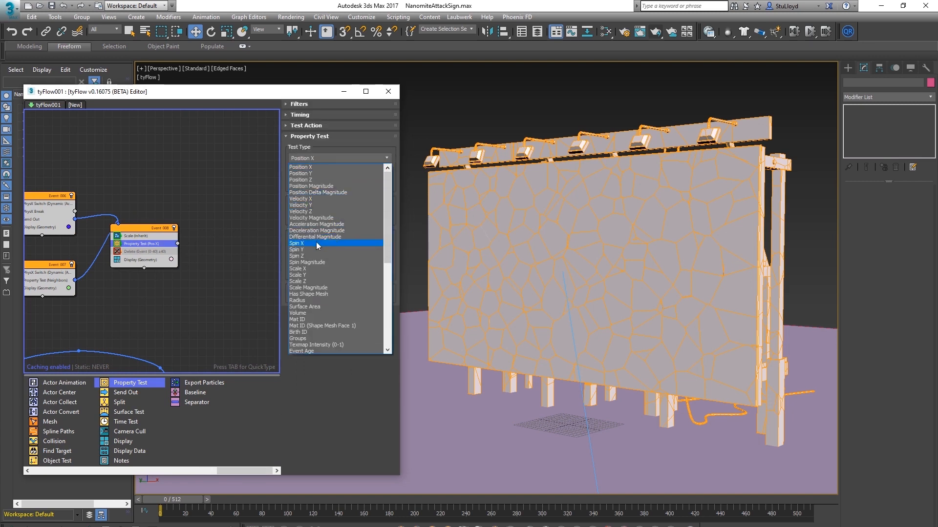
{"action": "left_click", "coordinate": [303, 269]}
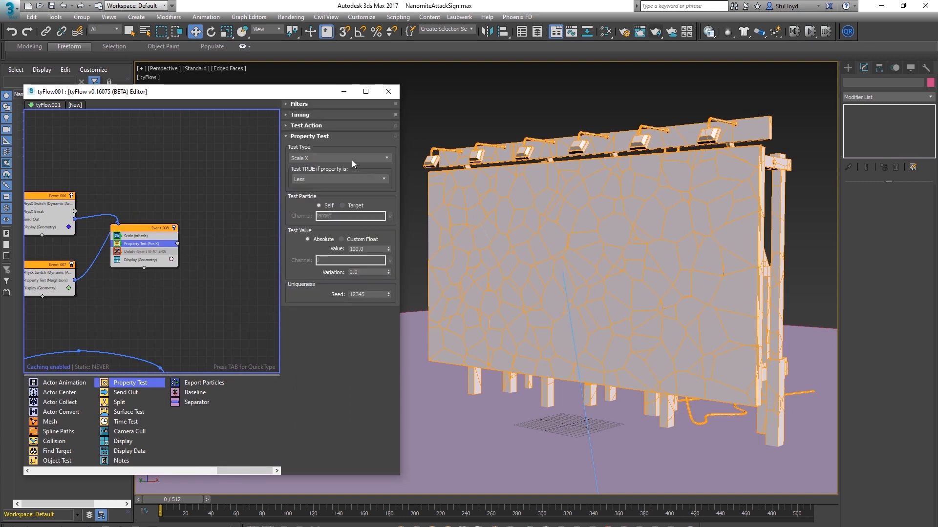
{"action": "left_click", "coordinate": [383, 180]}
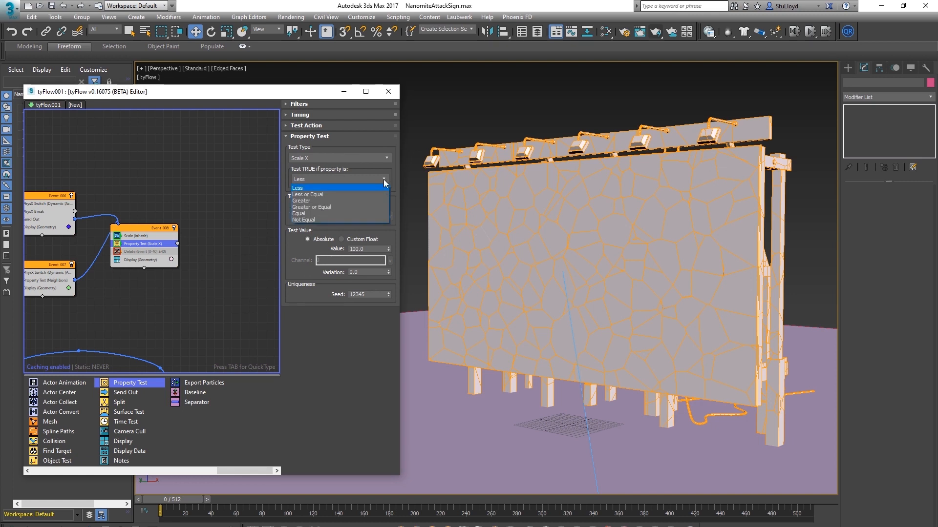
{"action": "left_click", "coordinate": [311, 196]}
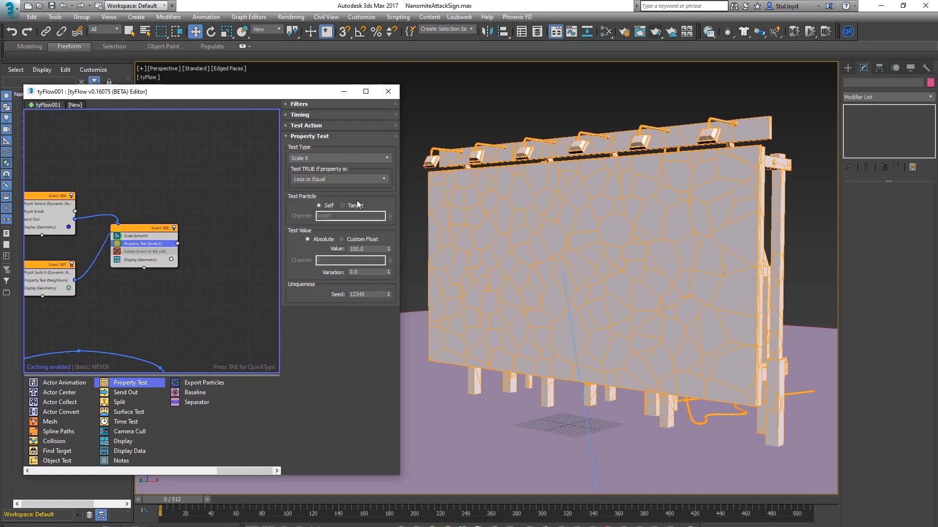
{"action": "double_click", "coordinate": [367, 249]}
{"action": "type", "text": "0.1"}
Create a new Delete event connected to Event_008's Scale X test, and remove its Display operator
{"action": "middle_click_drag", "start_coordinate": [162, 286], "coordinate": [130, 285]}
{"action": "left_click_drag", "start_coordinate": [220, 474], "coordinate": [54, 474]}
{"action": "left_click_drag", "start_coordinate": [55, 442], "coordinate": [177, 255]}
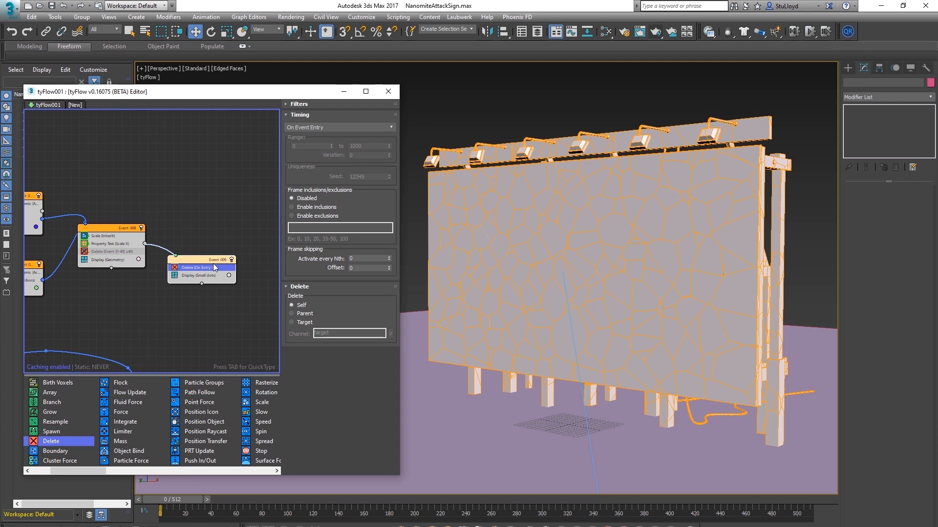
{"action": "left_click", "coordinate": [188, 276]}
{"action": "key", "text": "Delete"}
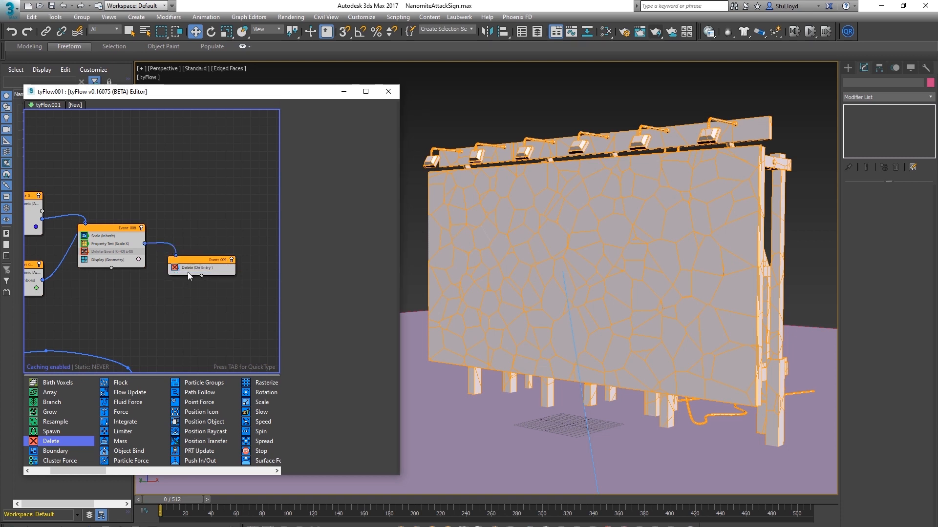
Play the simulation from the start and scrub through it to check the shrinking and deletion of the pieces
{"action": "left_click", "coordinate": [374, 501]}
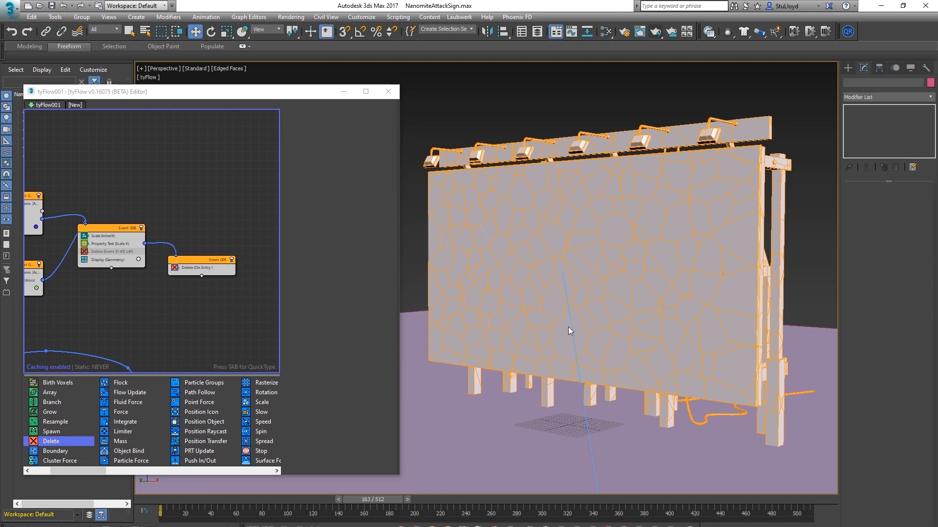
{"action": "key", "text": "Home"}
{"action": "key", "text": "slash"}
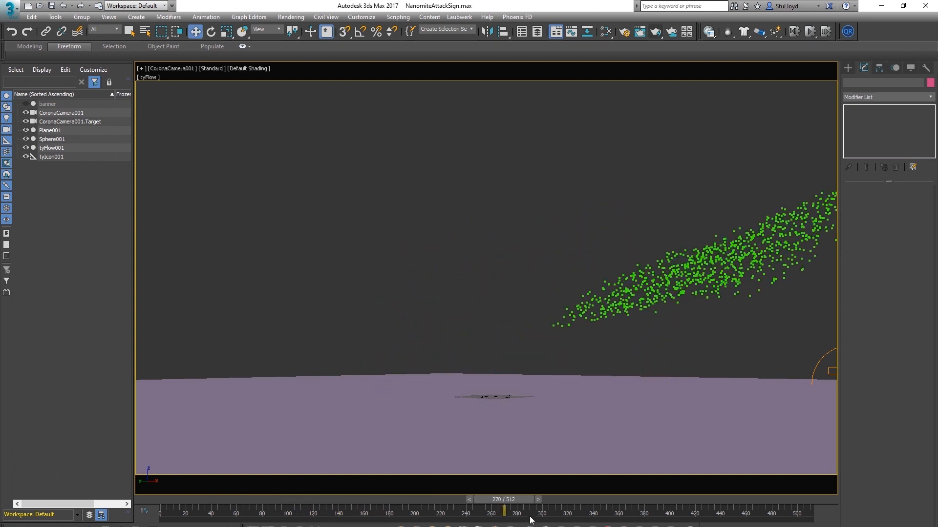
{"action": "mouse_move", "coordinate": [514, 501]}
{"action": "left_mouse_down"}
{"action": "mouse_move", "coordinate": [381, 500]}
{"action": "mouse_move", "coordinate": [480, 494]}
{"action": "mouse_move", "coordinate": [316, 507]}
{"action": "mouse_move", "coordinate": [514, 484]}
{"action": "left_mouse_up"}
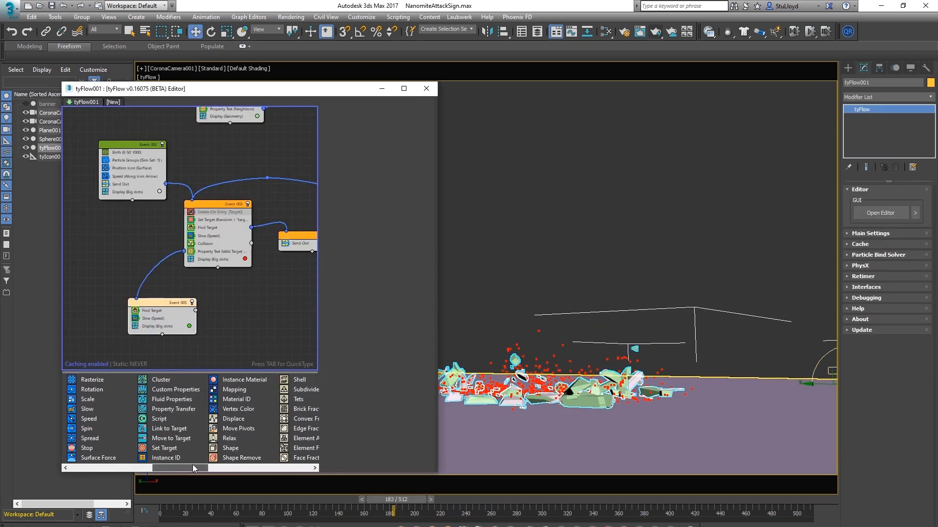
Create a new Time Test event near Event_003, connect Event_003's Valid Target test to it, and return to frame 0
{"action": "left_click_drag", "start_coordinate": [192, 467], "coordinate": [203, 468]}
{"action": "left_click_drag", "start_coordinate": [177, 305], "coordinate": [179, 305]}
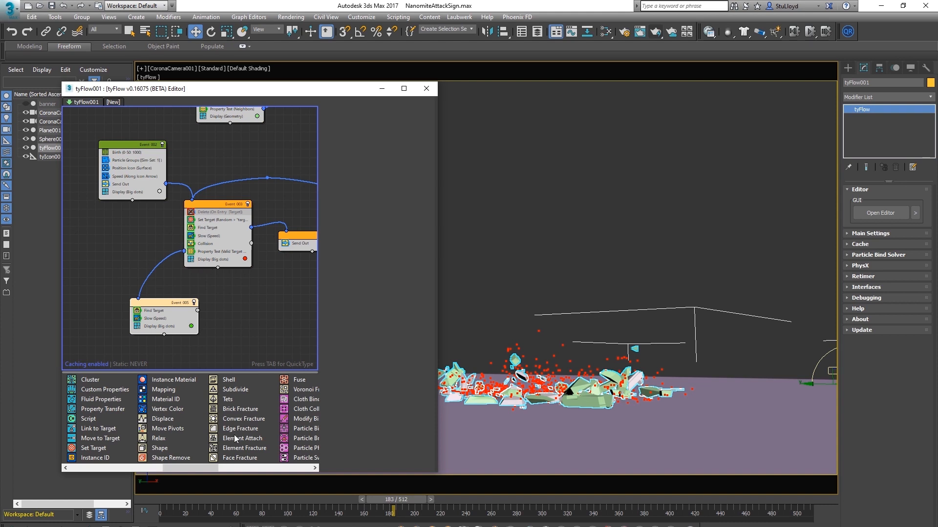
{"action": "left_click_drag", "start_coordinate": [192, 468], "coordinate": [260, 468]}
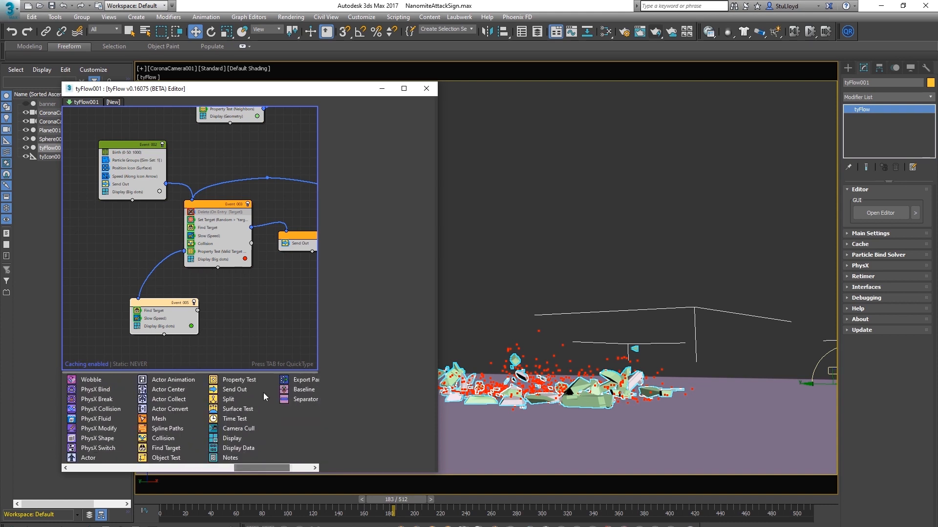
{"action": "left_click_drag", "start_coordinate": [236, 418], "coordinate": [107, 249]}
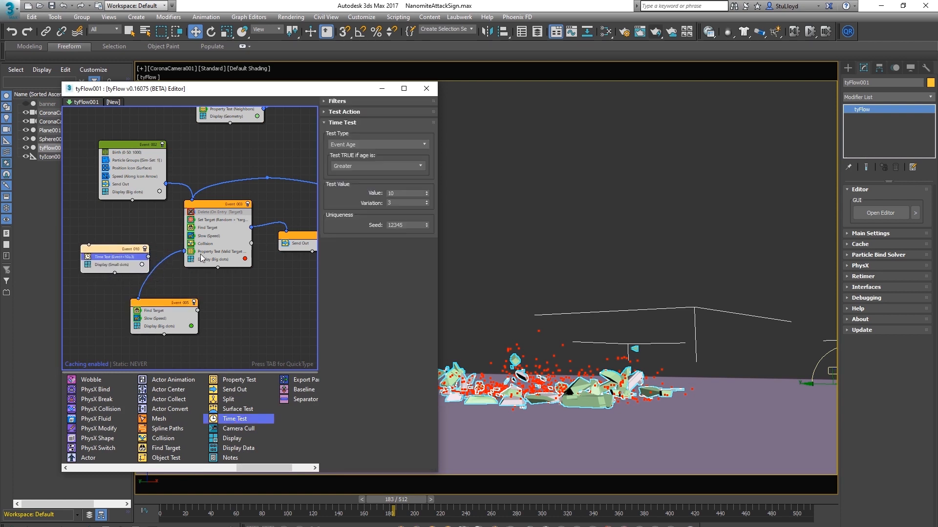
{"action": "left_click_drag", "start_coordinate": [185, 252], "coordinate": [89, 245]}
{"action": "left_click_drag", "start_coordinate": [396, 499], "coordinate": [66, 494]}
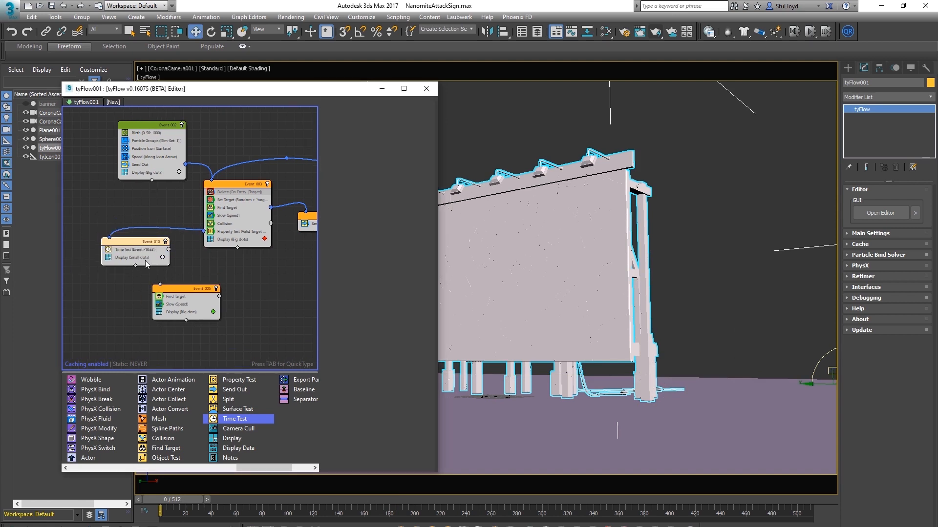
Set Event_010's Time Test to pass when event age is Equal to 30 with a variation of 30
{"action": "left_click", "coordinate": [123, 250]}
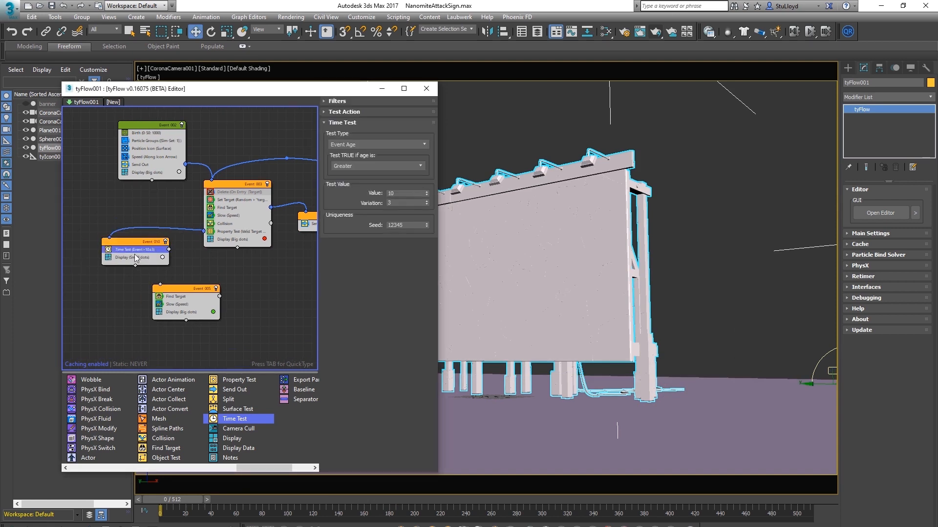
{"action": "left_click", "coordinate": [424, 144]}
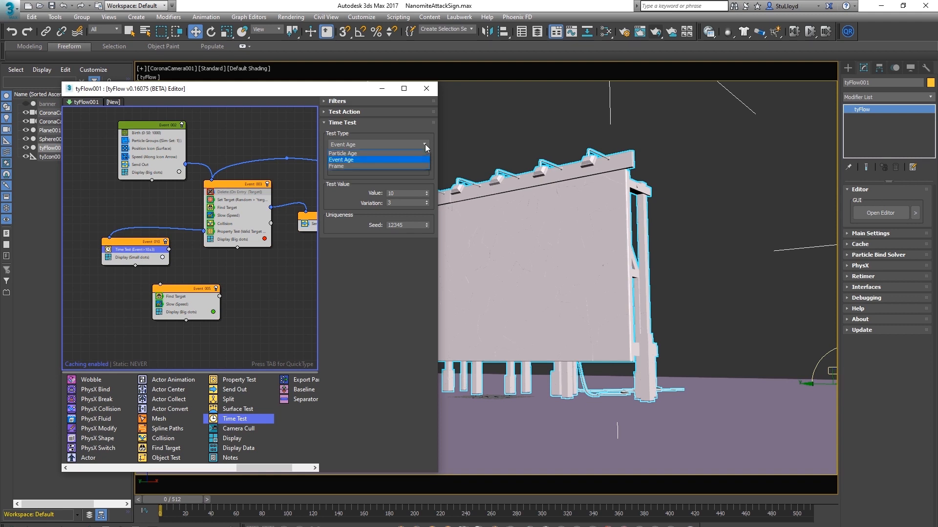
{"action": "left_click", "coordinate": [402, 130]}
{"action": "left_click_drag", "start_coordinate": [403, 194], "coordinate": [366, 193]}
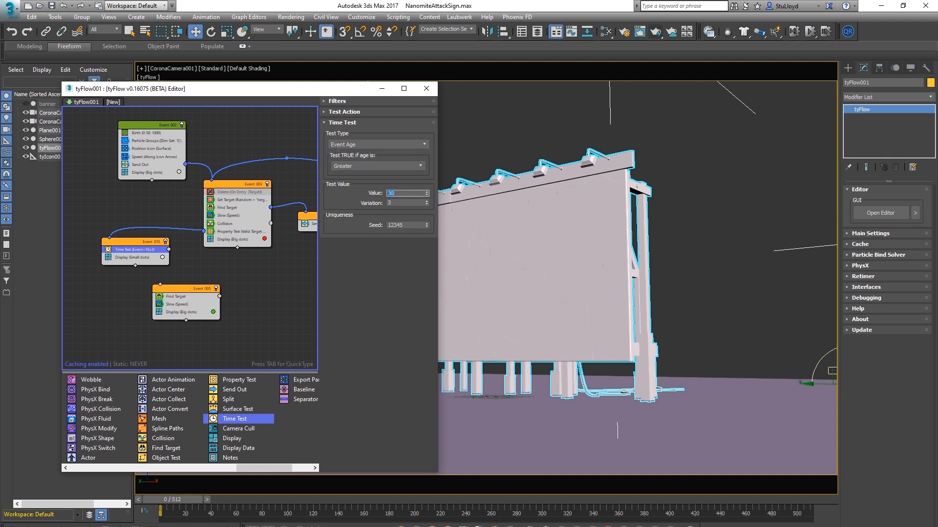
{"action": "key", "text": "Tab"}
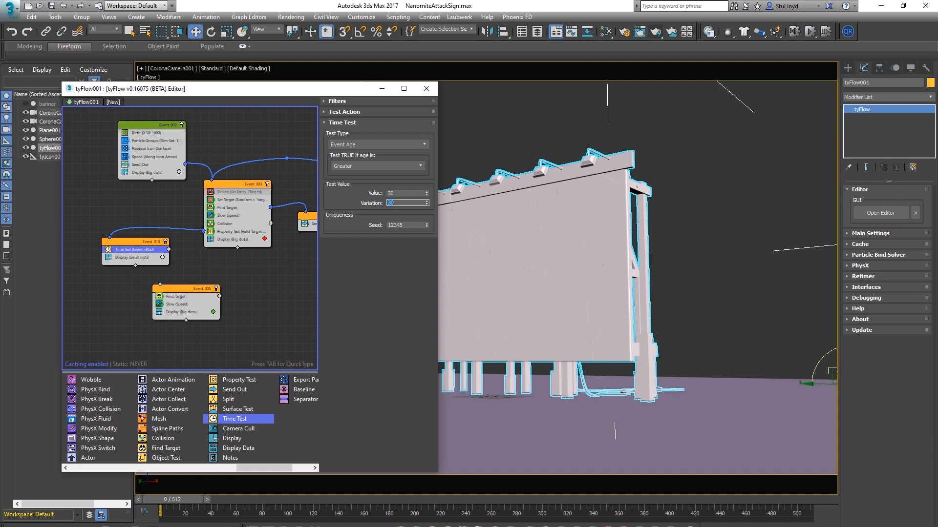
{"action": "left_click", "coordinate": [377, 166]}
{"action": "left_click", "coordinate": [393, 204]}
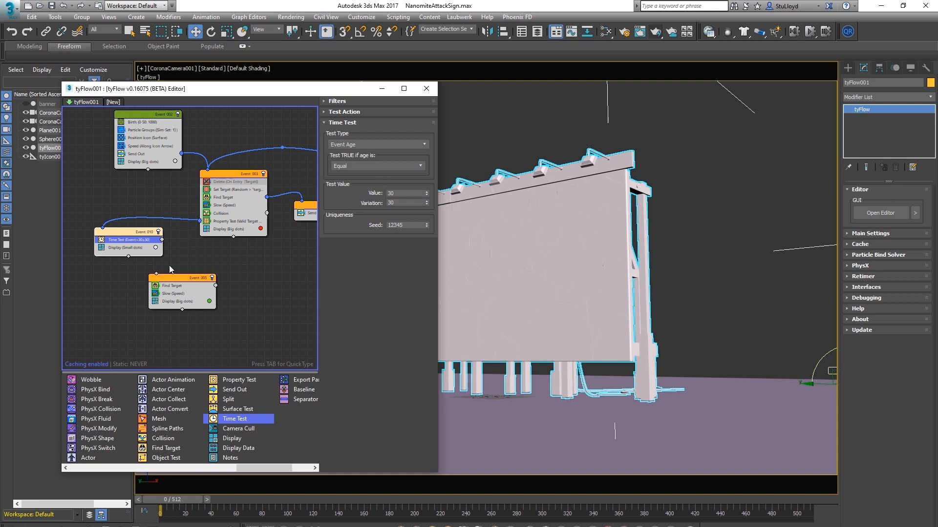
Connect Event_010's Time Test to Event_005 with Event_010 displayed as Large Dots, and shift Event_005 slightly
{"action": "left_click_drag", "start_coordinate": [162, 239], "coordinate": [155, 274]}
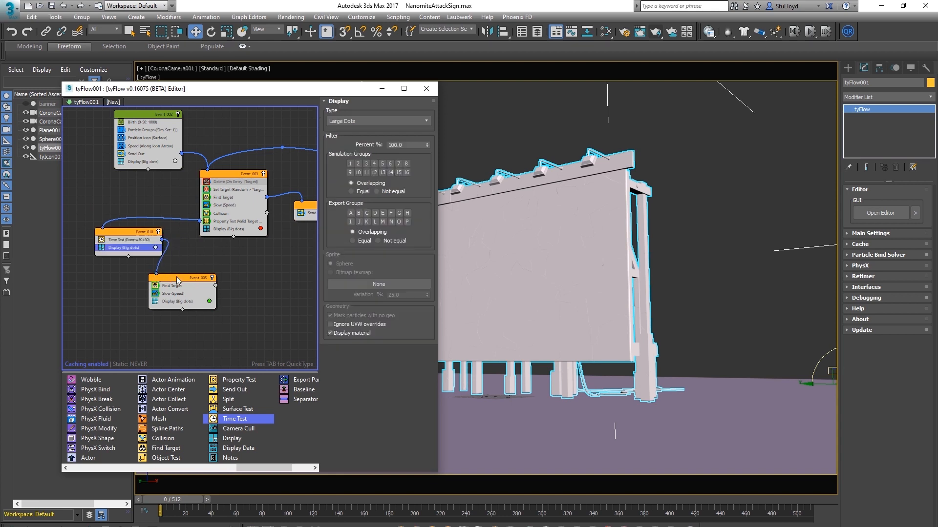
{"action": "left_click_drag", "start_coordinate": [176, 277], "coordinate": [186, 283]}
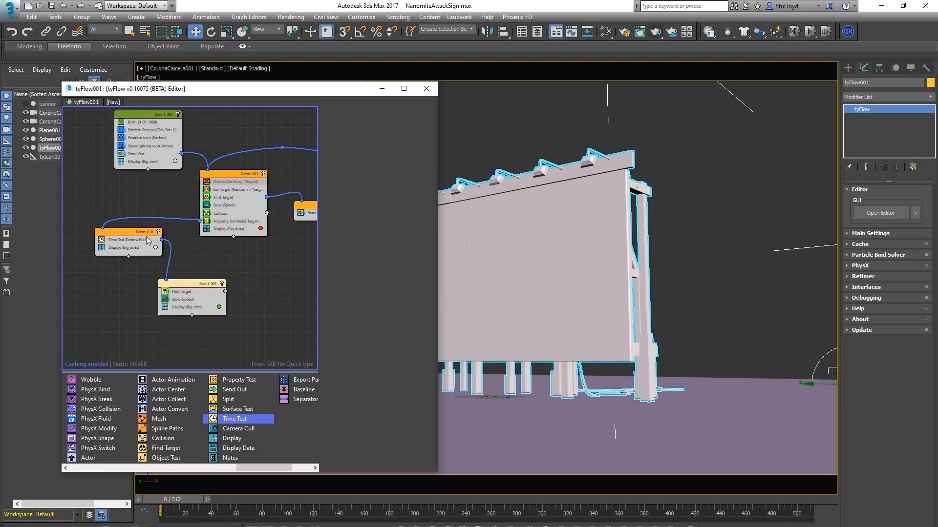
Close the flow editor and play the simulation from the start to check how the particles behave after losing their targets
{"action": "left_click_drag", "start_coordinate": [136, 232], "coordinate": [132, 238]}
{"action": "left_click", "coordinate": [427, 90]}
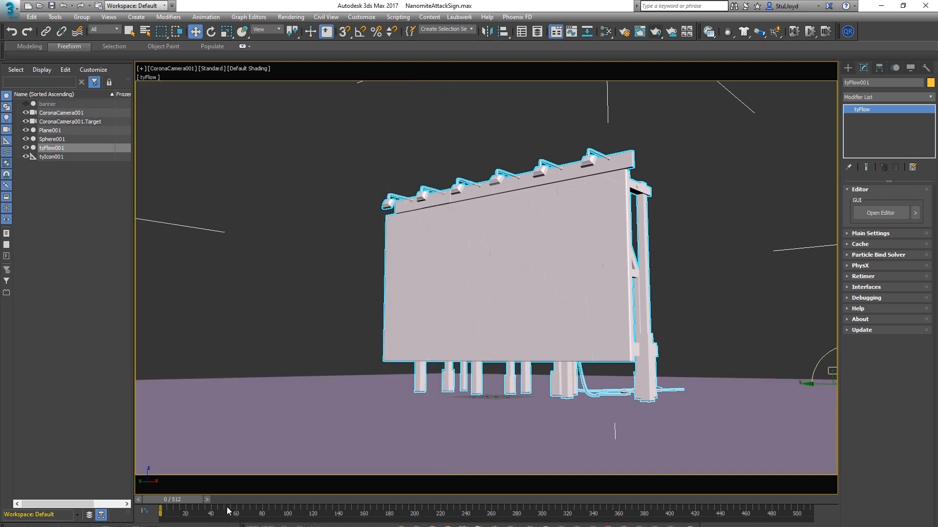
{"action": "left_click", "coordinate": [750, 500]}
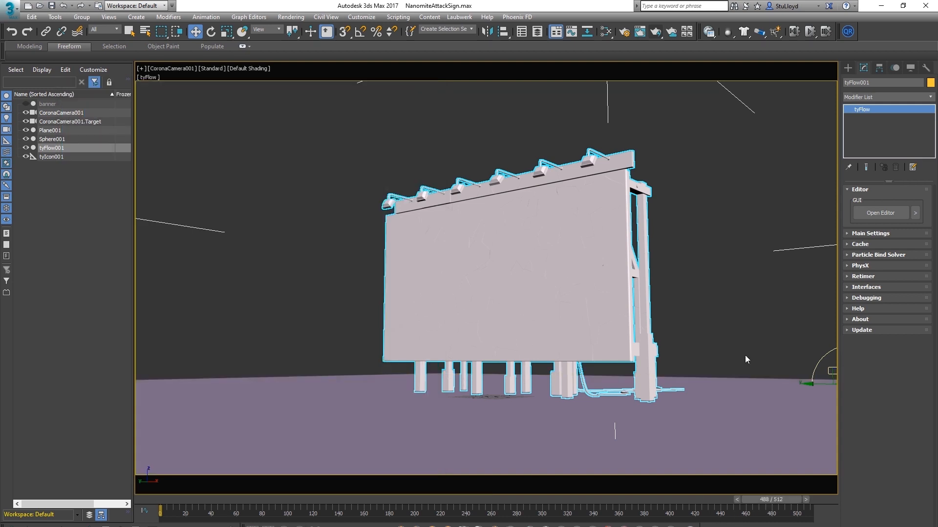
{"action": "key", "text": "slash"}
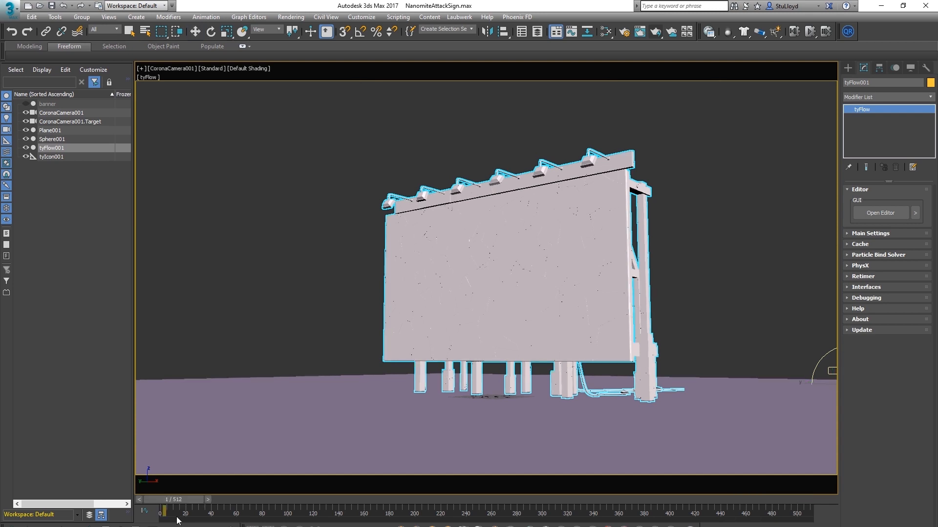
{"action": "left_click", "coordinate": [710, 274]}
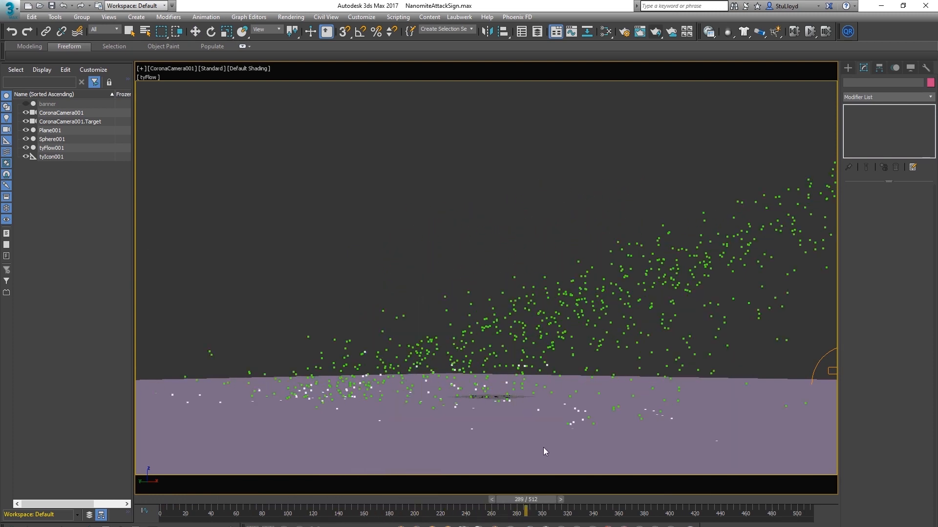
{"action": "left_click_drag", "start_coordinate": [653, 421], "coordinate": [500, 432]}
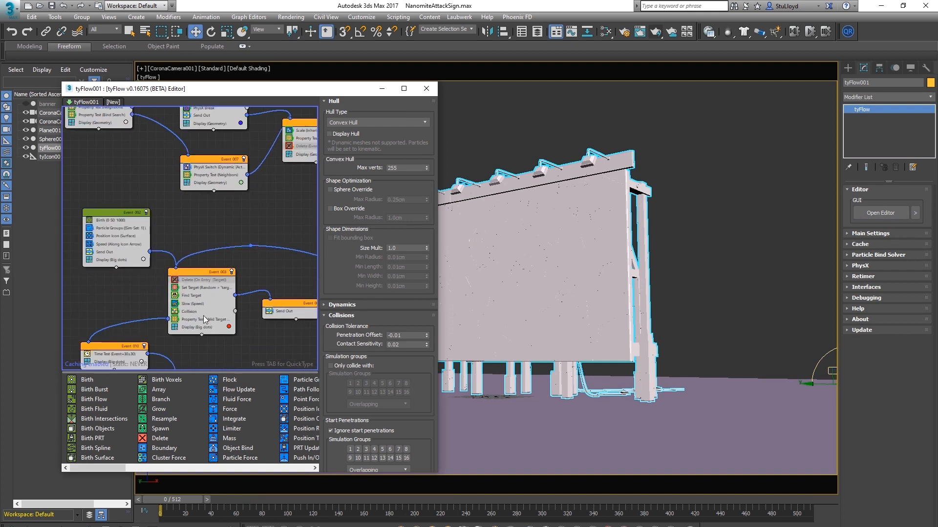
Set Event_010's Time Test value to 20 with a variation of 20
{"action": "middle_click_drag", "start_coordinate": [204, 320], "coordinate": [164, 268]}
{"action": "left_click", "coordinate": [160, 255]}
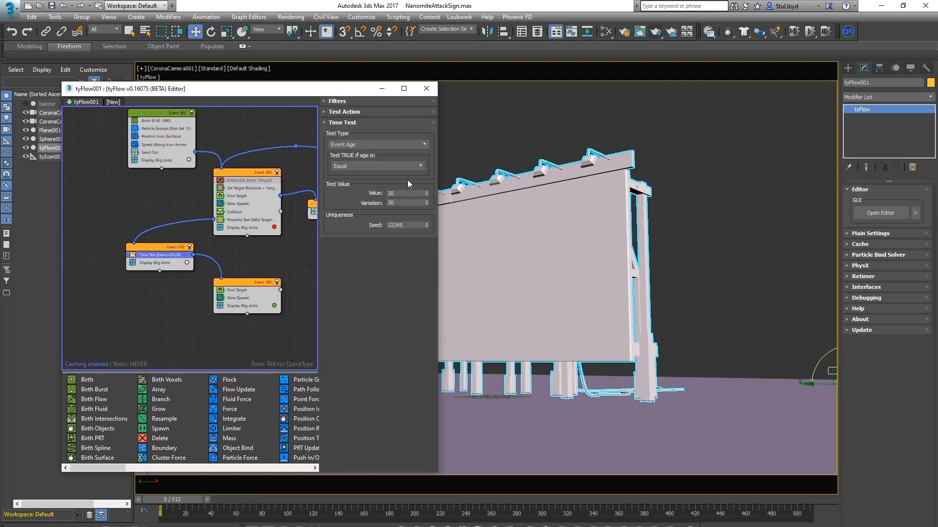
{"action": "double_click", "coordinate": [405, 193]}
{"action": "key", "text": "Tab"}
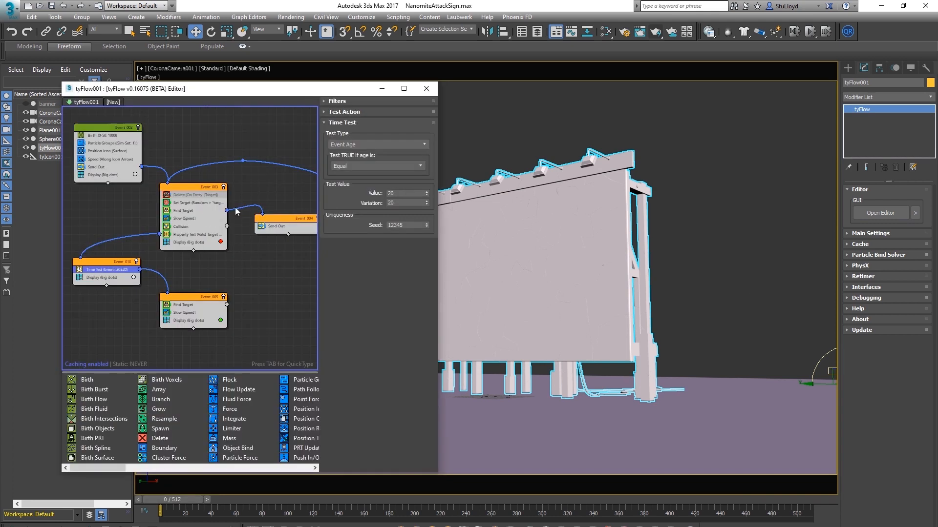
Widen the flow editor and open the total particle count of Event_002's Birth operator for editing
{"action": "left_click_drag", "start_coordinate": [441, 245], "coordinate": [582, 246]}
{"action": "middle_click_drag", "start_coordinate": [236, 160], "coordinate": [250, 207]}
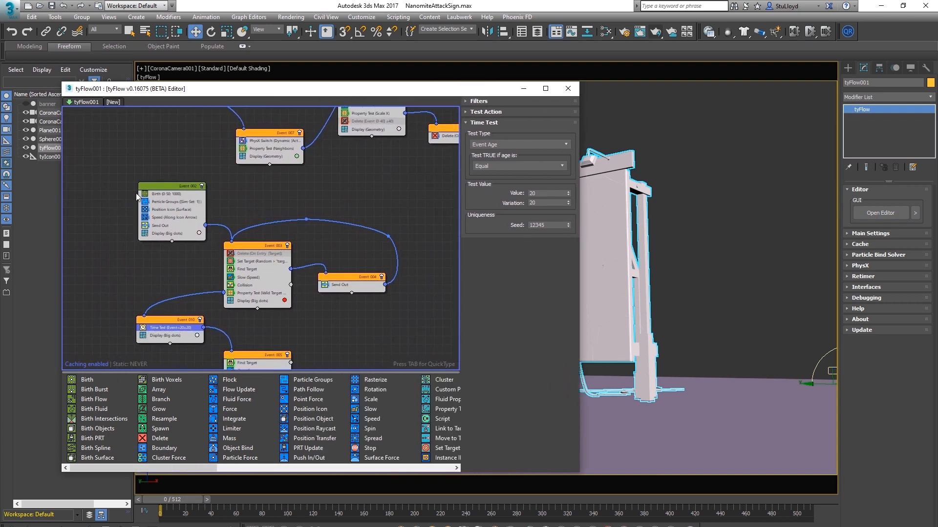
{"action": "left_click", "coordinate": [175, 194]}
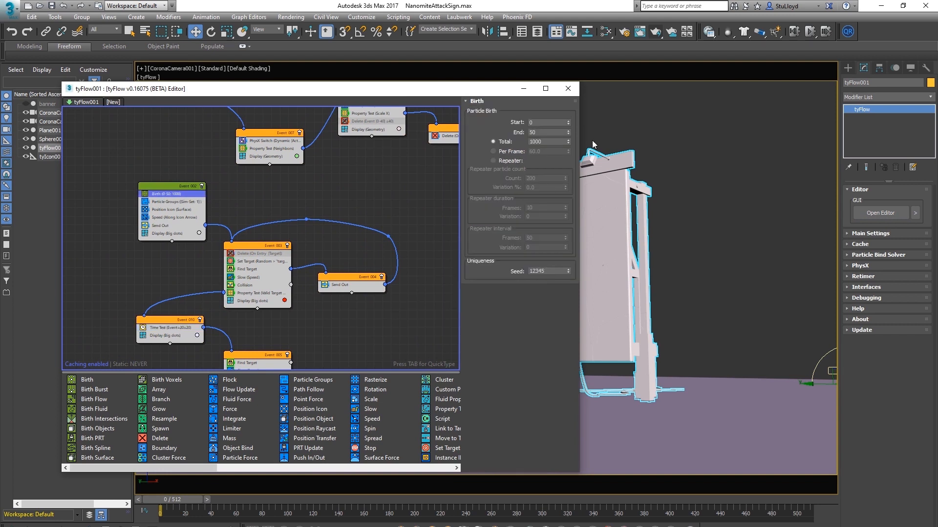
{"action": "left_click", "coordinate": [533, 141]}
Set Event_001's Voronoi Fracture to 20000 points and go through its max fractures per frame and point cloud settings
{"action": "middle_click_drag", "start_coordinate": [229, 115], "coordinate": [219, 254]}
{"action": "left_click", "coordinate": [140, 178]}
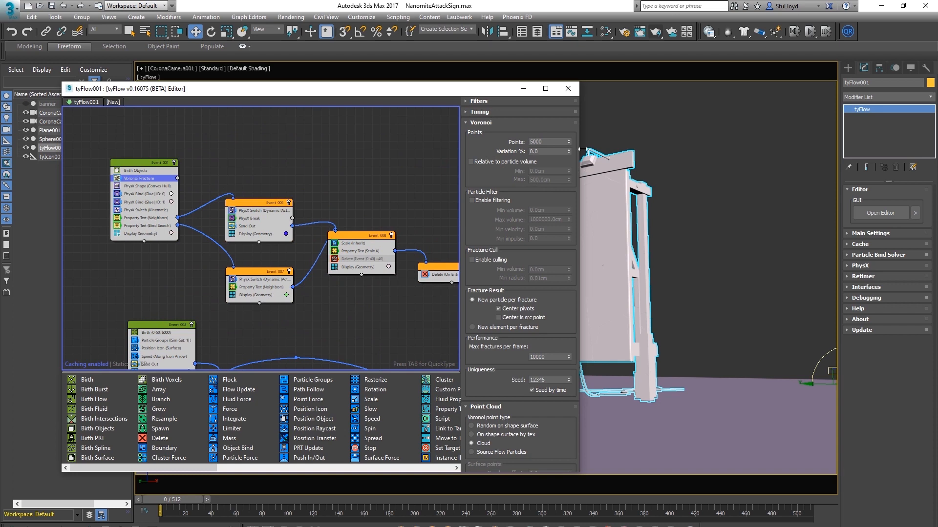
{"action": "double_click", "coordinate": [534, 142]}
{"action": "type", "text": "2300"}
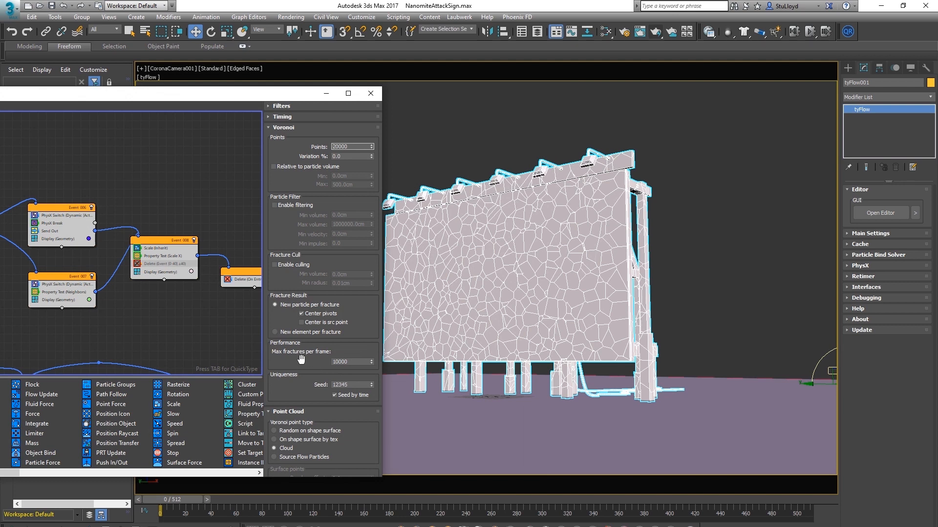
{"action": "left_click_drag", "start_coordinate": [301, 360], "coordinate": [293, 351]}
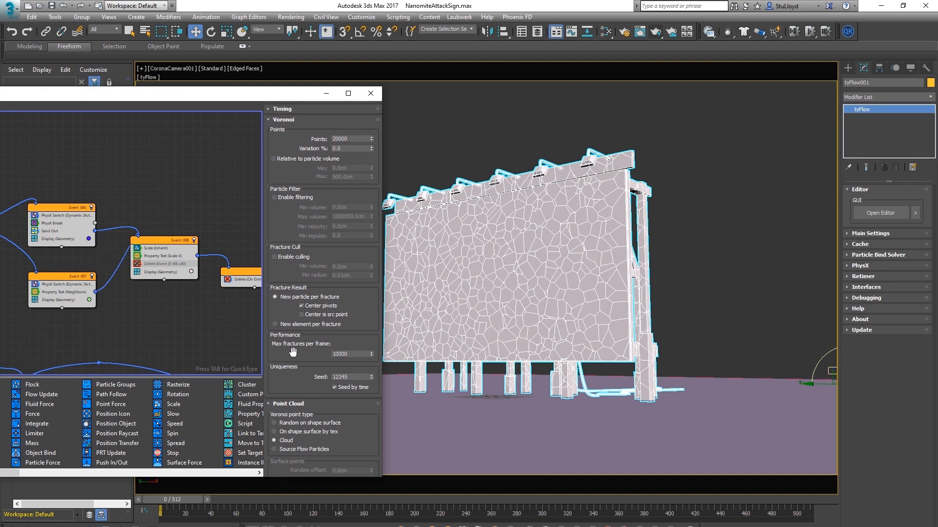
{"action": "double_click", "coordinate": [336, 355]}
{"action": "scroll", "coordinate": [299, 297], "scroll_direction": "down", "scroll_amount": 10}
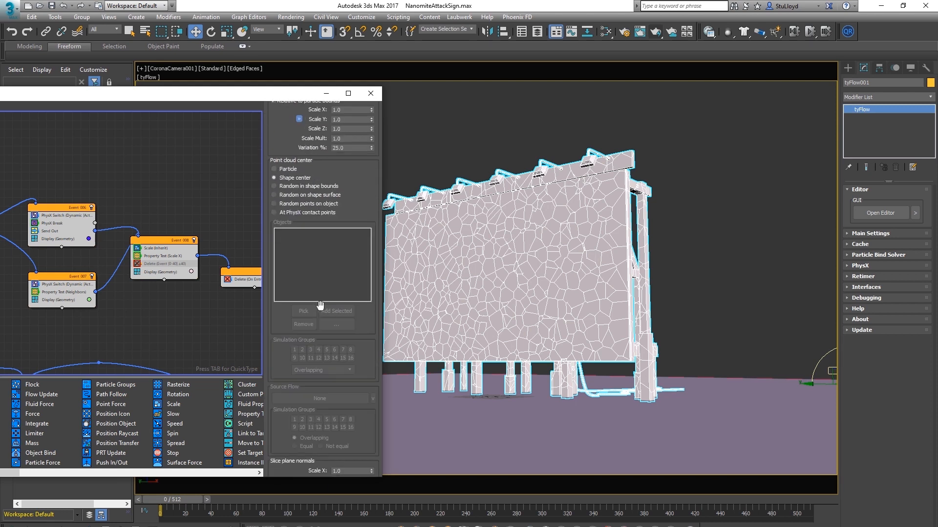
{"action": "left_click", "coordinate": [293, 461]}
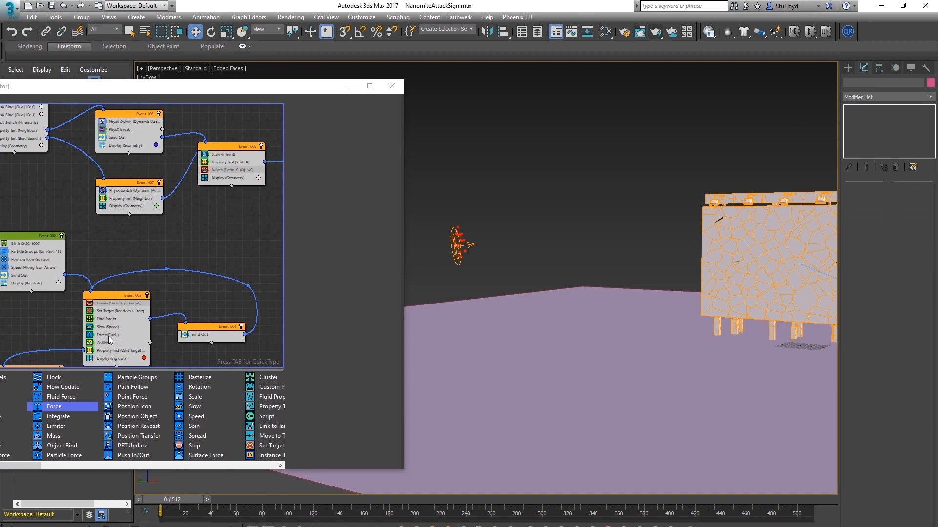
Review the curl noise settings of Event_003's Force operator and run the simulation to examine the particles' motion
{"action": "left_click", "coordinate": [116, 336]}
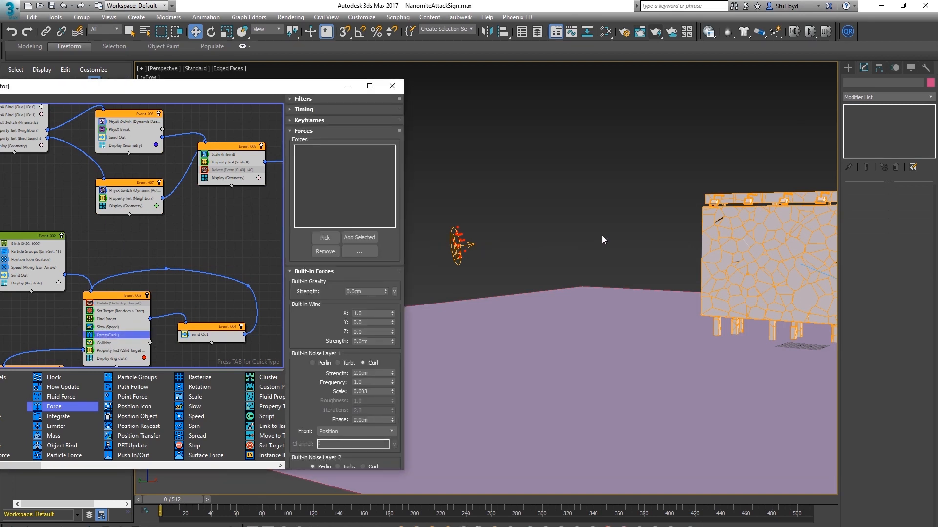
{"action": "left_click_drag", "start_coordinate": [314, 393], "coordinate": [303, 372]}
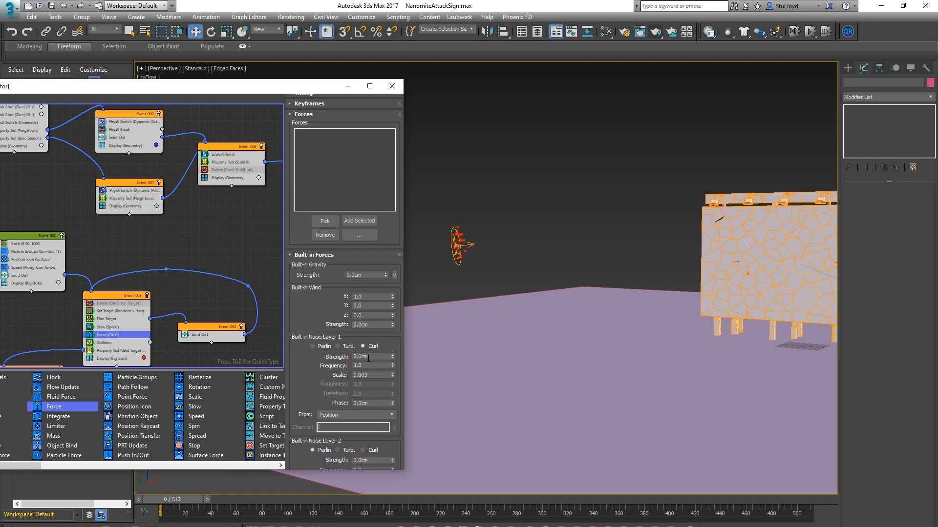
{"action": "left_click_drag", "start_coordinate": [185, 501], "coordinate": [277, 499]}
{"action": "key", "text": "w"}
{"action": "key", "text": "z"}
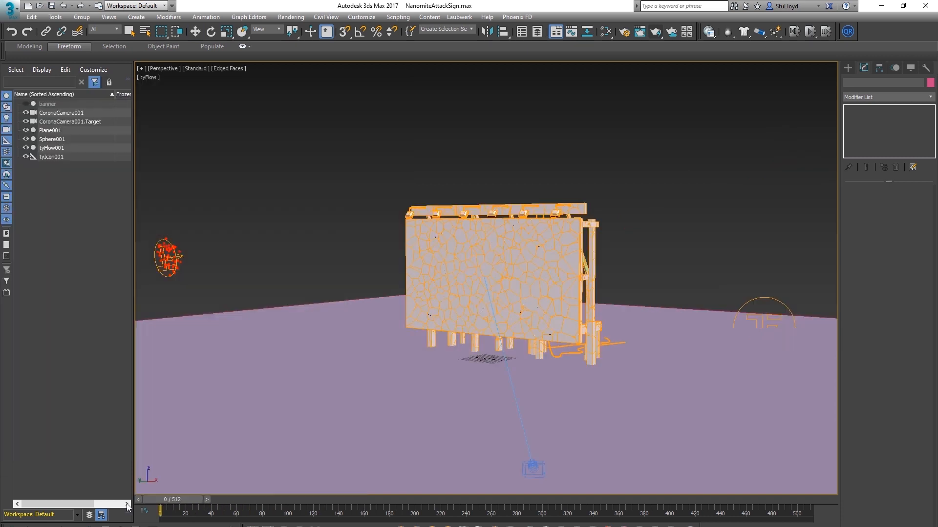
{"action": "mouse_move", "coordinate": [148, 497]}
{"action": "left_mouse_down"}
{"action": "mouse_move", "coordinate": [438, 476]}
{"action": "mouse_move", "coordinate": [315, 481]}
{"action": "mouse_move", "coordinate": [354, 477]}
{"action": "mouse_move", "coordinate": [365, 505]}
{"action": "mouse_move", "coordinate": [399, 503]}
{"action": "mouse_move", "coordinate": [160, 511]}
{"action": "left_mouse_up"}
{"action": "key", "text": "w"}
{"action": "key", "text": "w"}
Set the tyFlow object's PhysX position iterations to 14 and velocity iterations to 10
{"action": "left_click", "coordinate": [774, 301]}
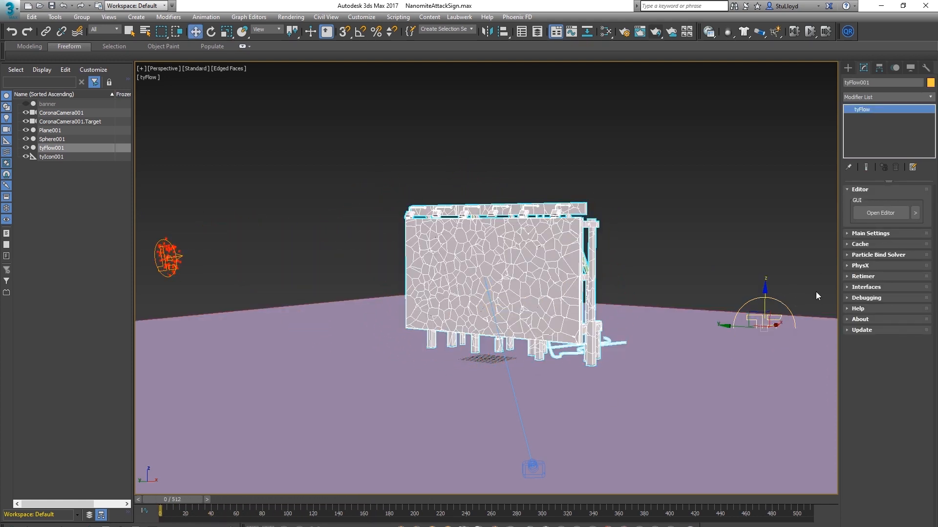
{"action": "left_click", "coordinate": [852, 265]}
{"action": "scroll", "coordinate": [850, 263], "scroll_direction": "down", "scroll_amount": 3}
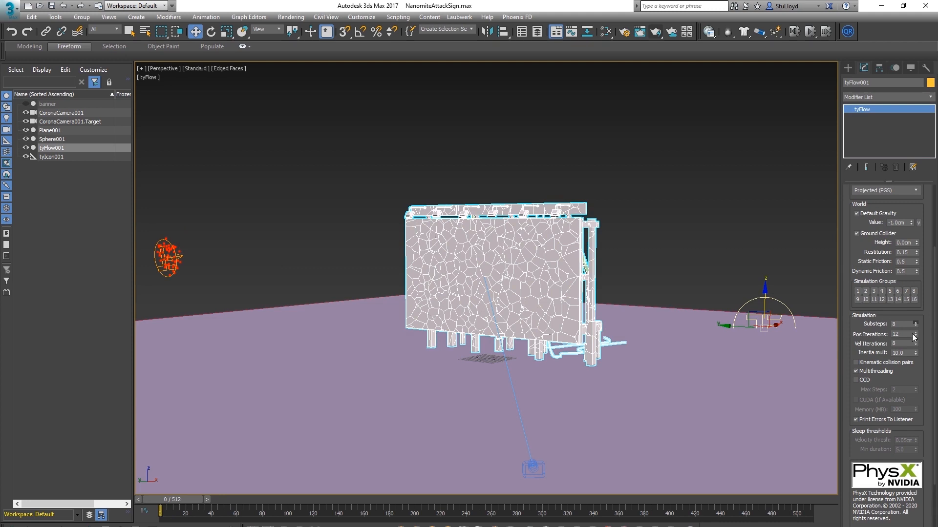
{"action": "left_click", "coordinate": [916, 333]}
{"action": "left_click_drag", "start_coordinate": [854, 258], "coordinate": [852, 383]}
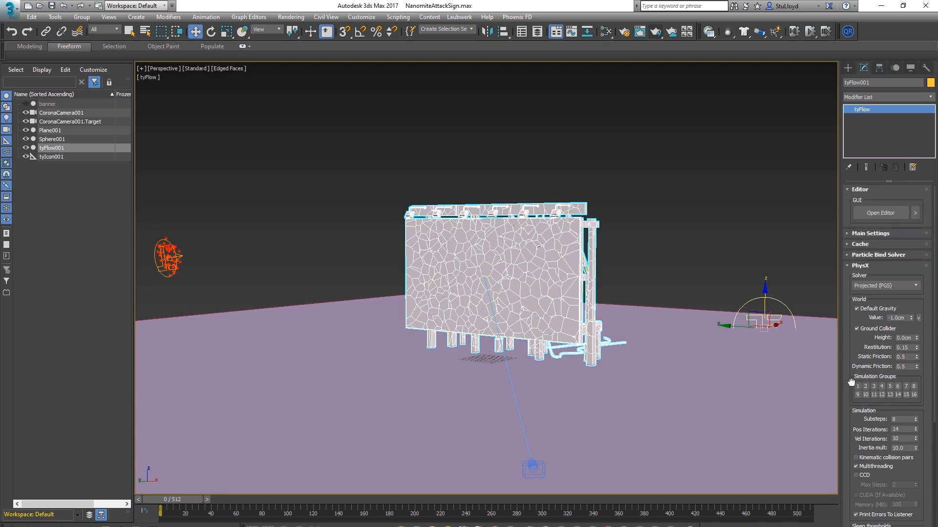
Set the tyFlow object's time step to 1/2 Frame and play the simulation with nothing selected
{"action": "left_click", "coordinate": [852, 234]}
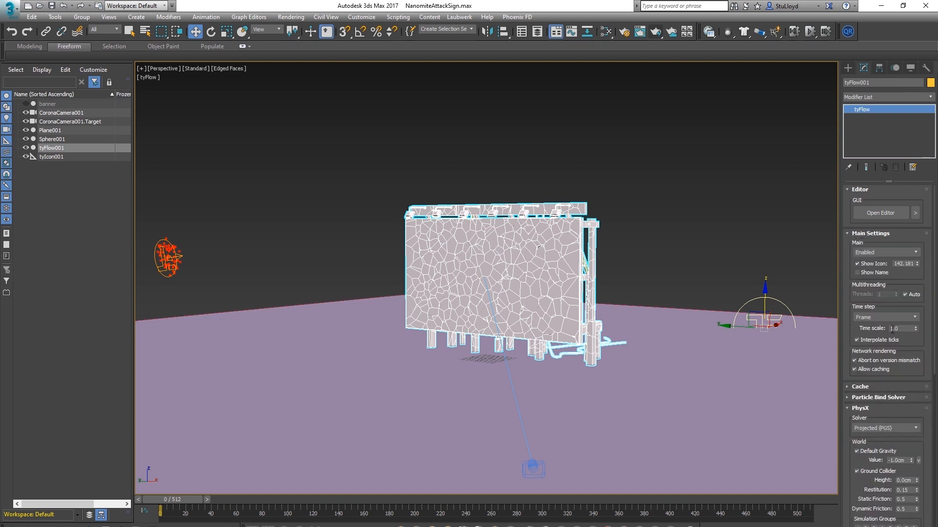
{"action": "left_click", "coordinate": [914, 318]}
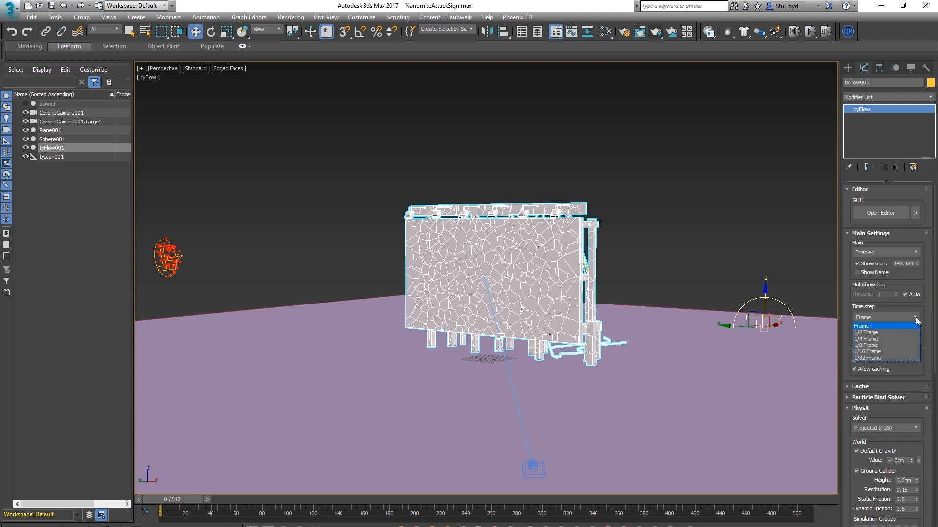
{"action": "left_click", "coordinate": [868, 333]}
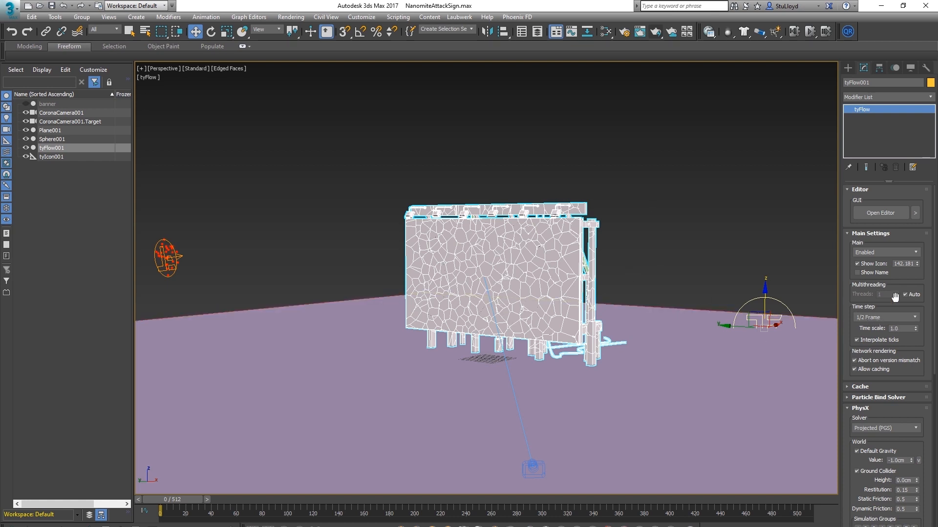
{"action": "left_click", "coordinate": [663, 182]}
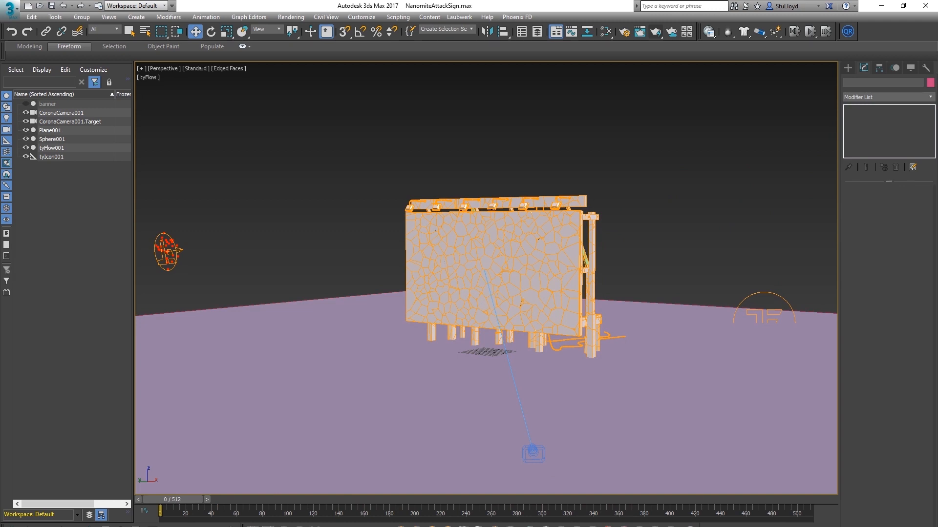
{"action": "left_click", "coordinate": [784, 526]}
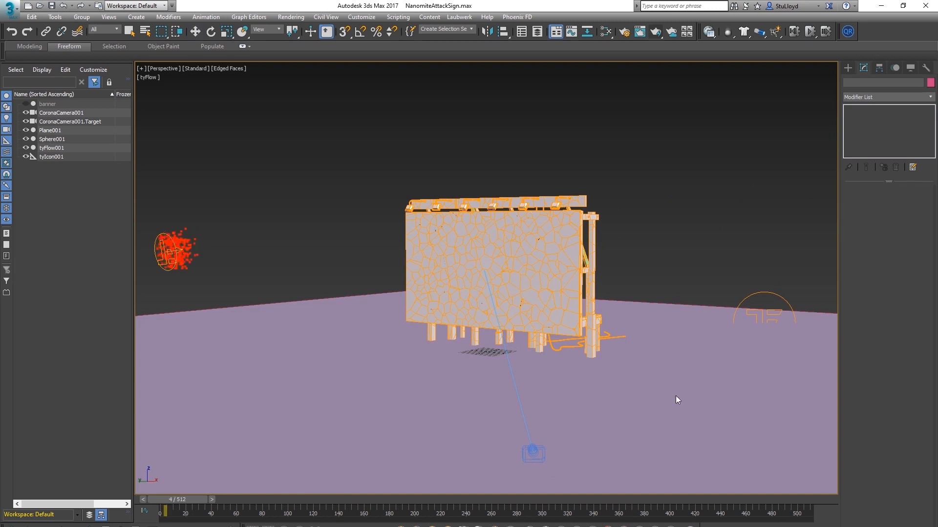